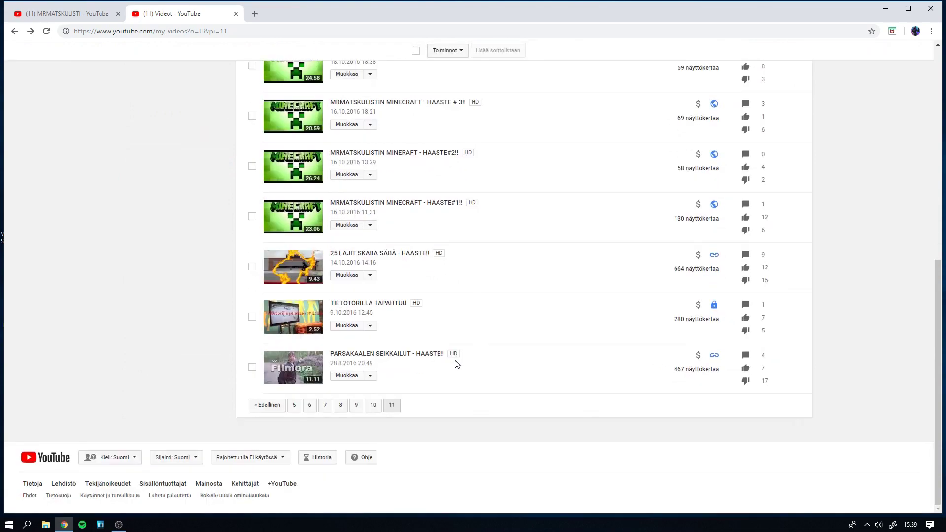
Download the video "25 LAJIT SKABA SÄBÄ - HAASTE!!" as an MP4 from the channel's video list
left_click(370, 275)
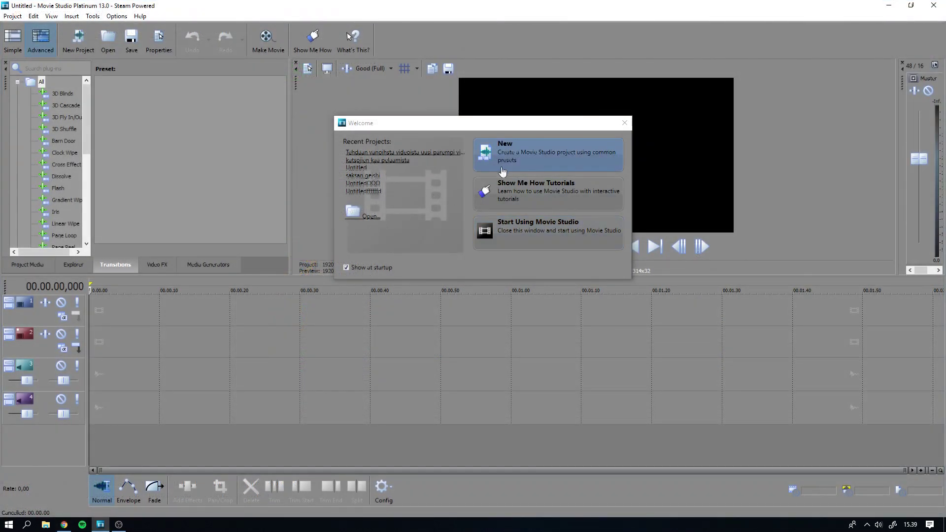
In Movie Studio, create an AVCHD 1920x1080-60i project named "25 LAJIT SKABA FT.ZP" and add the downloaded video to the timeline
left_click(497, 172)
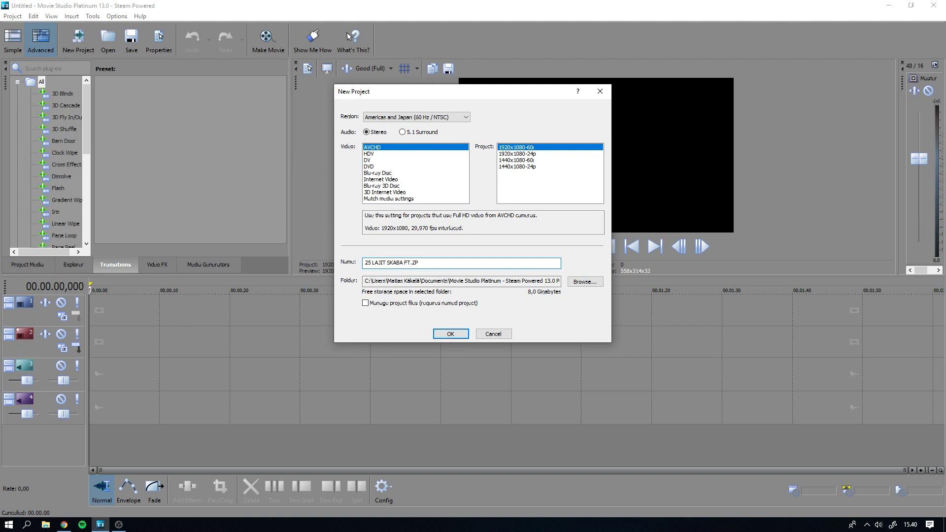
left_click(449, 334)
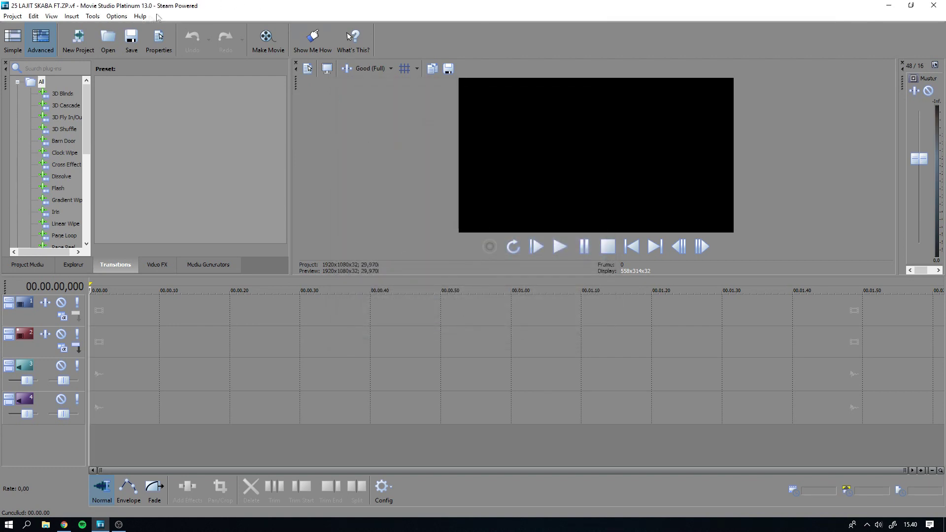
key("ctrl+o")
double_click(215, 101)
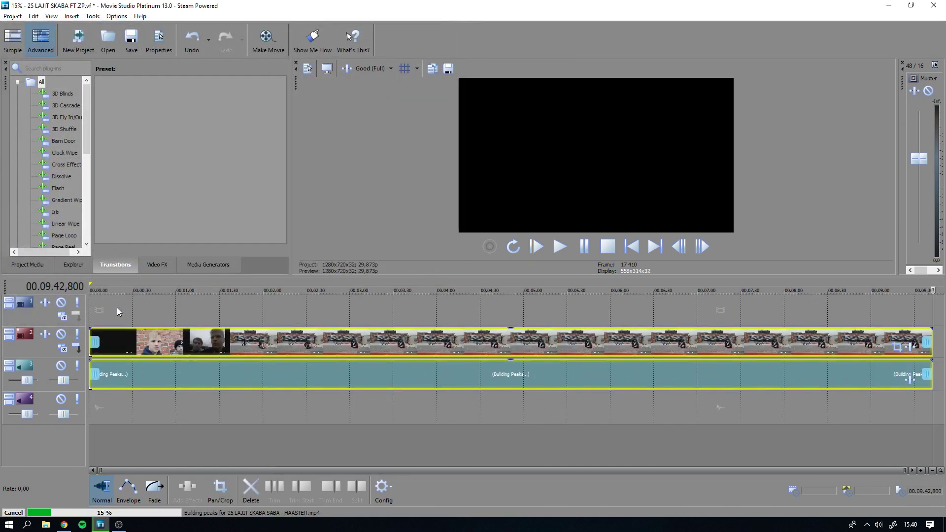
Switch back to YouTube in the browser and search for "ncs"
left_click(64, 526)
scroll(473, 266, "up", 20)
left_click(217, 53)
type("ncs")
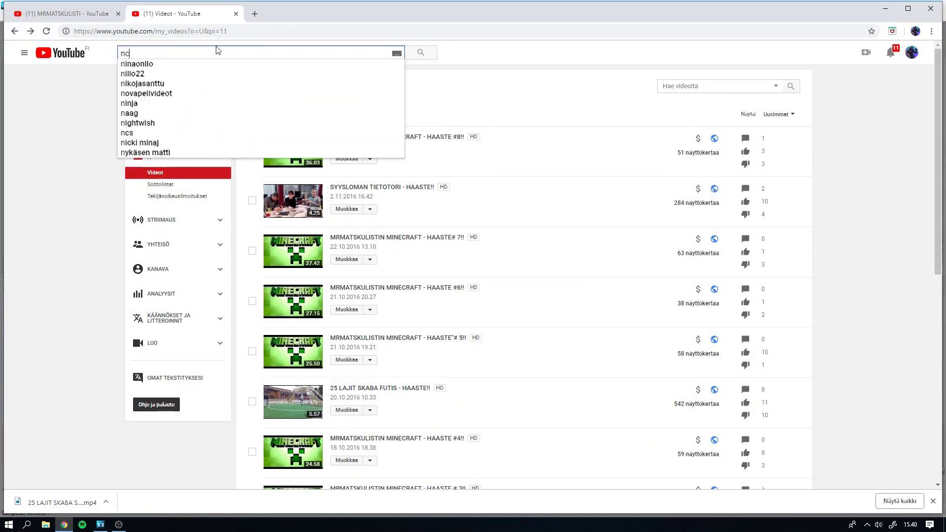
key("Return")
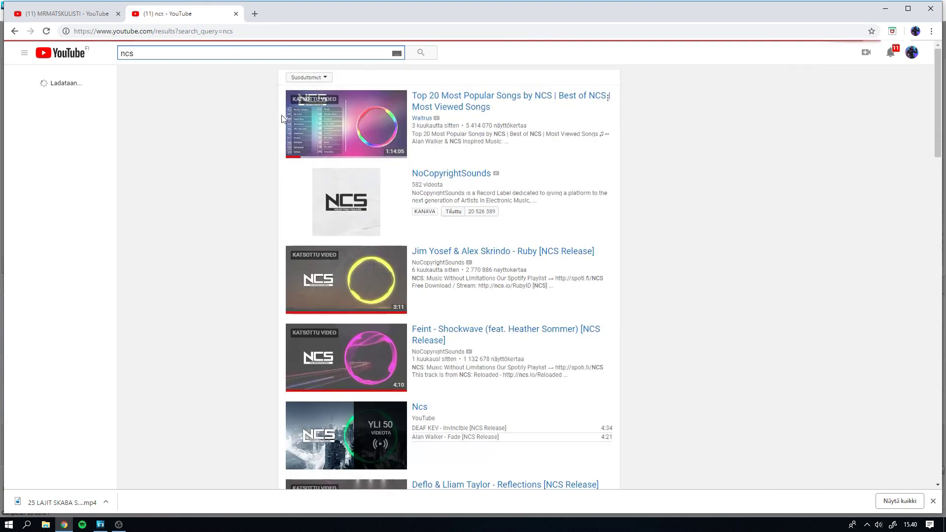
Look through the NCS search results for copyright-free music
left_click(699, 236)
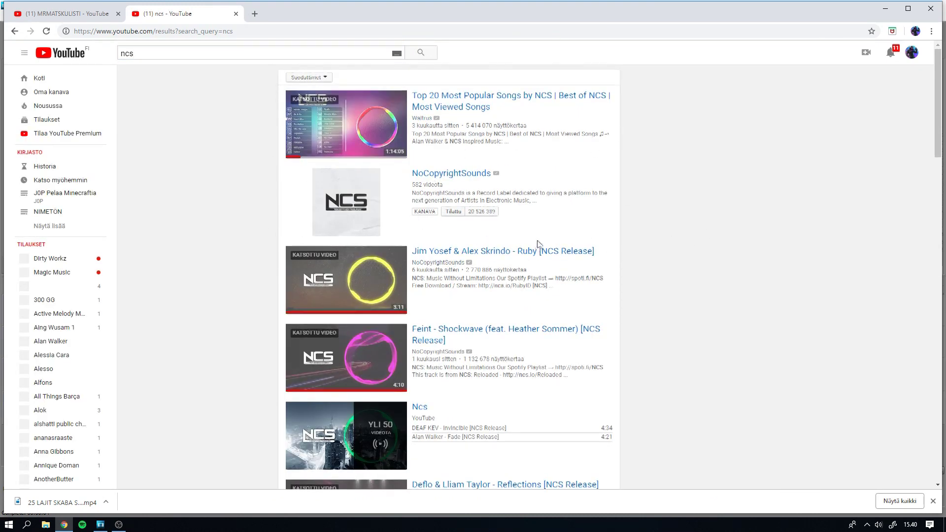
scroll(530, 238, "down", 5)
scroll(522, 252, "down", 12)
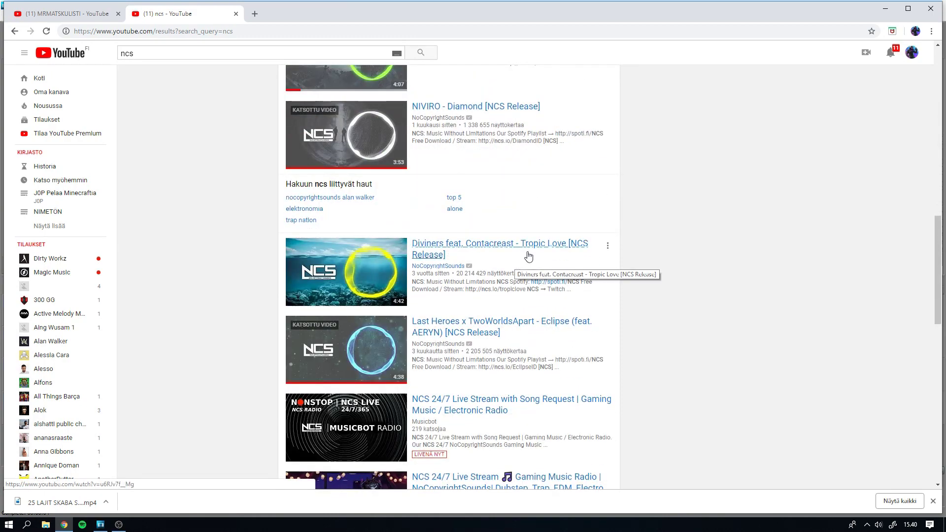
scroll(678, 291, "up", 15)
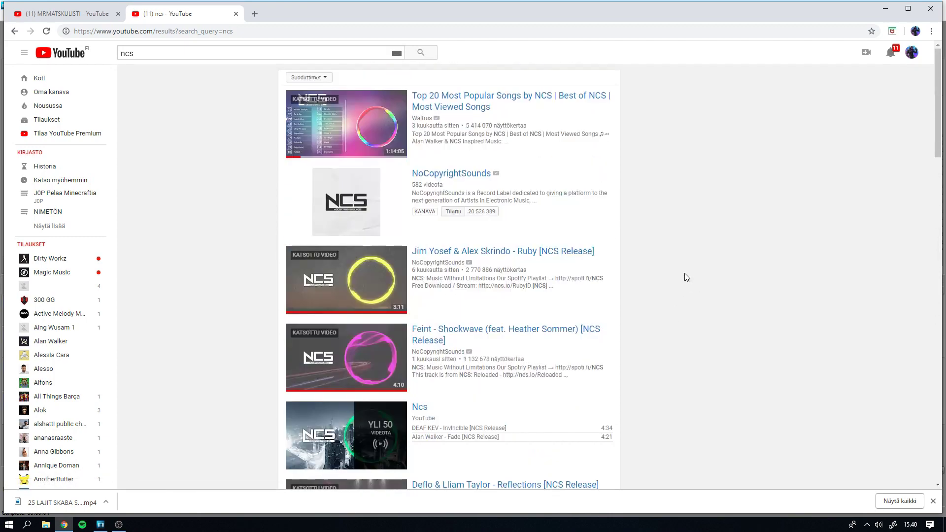
left_click(142, 53)
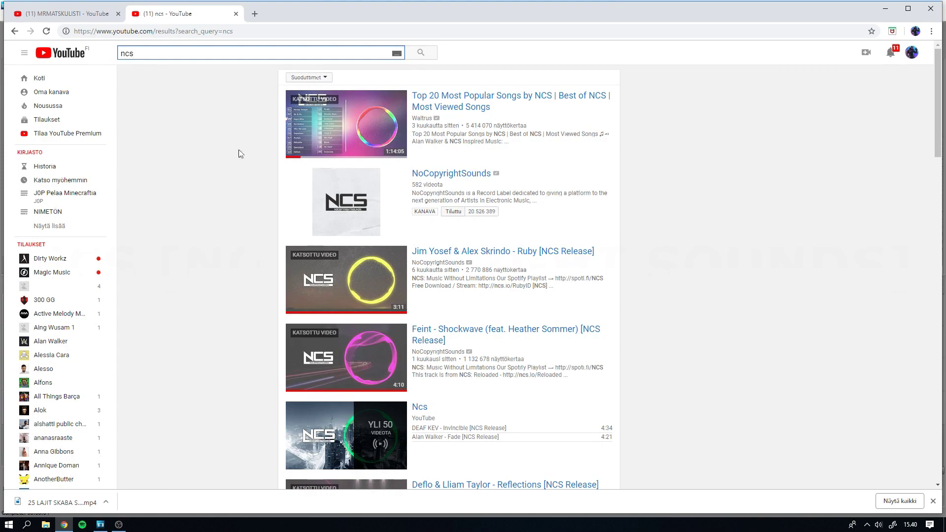
scroll(238, 150, "down", 15)
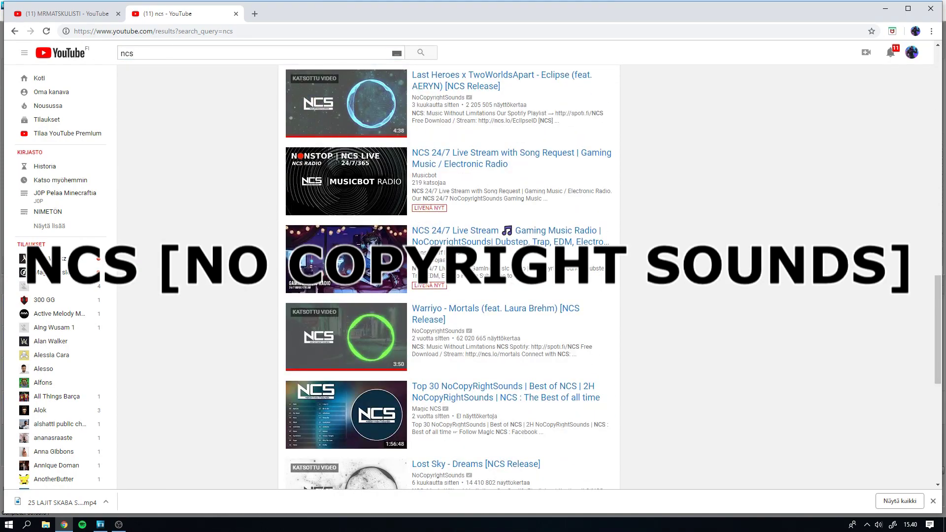
scroll(670, 253, "up", 10)
scroll(672, 280, "down", 5)
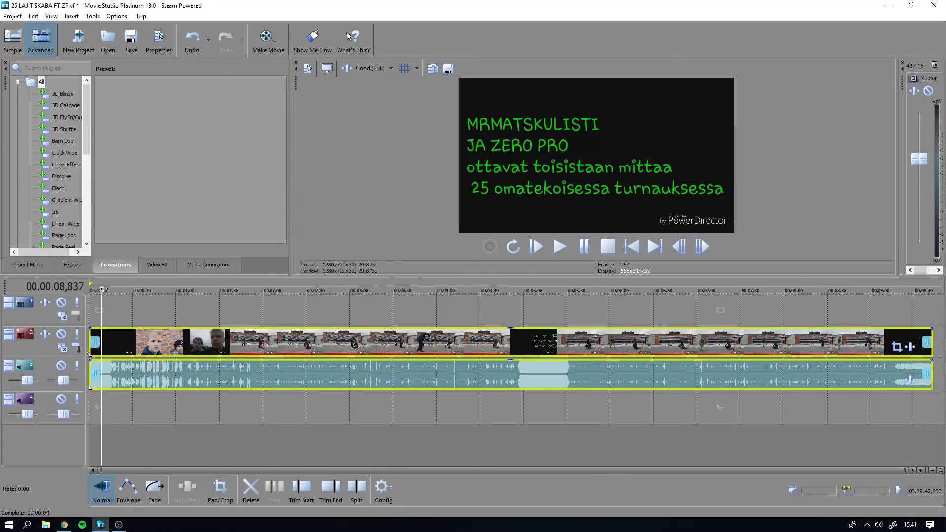
Play the Movie Studio project from its beginning and lower the master volume to about -19 dB during playback
left_click_drag(90, 290, 92, 313)
key("space")
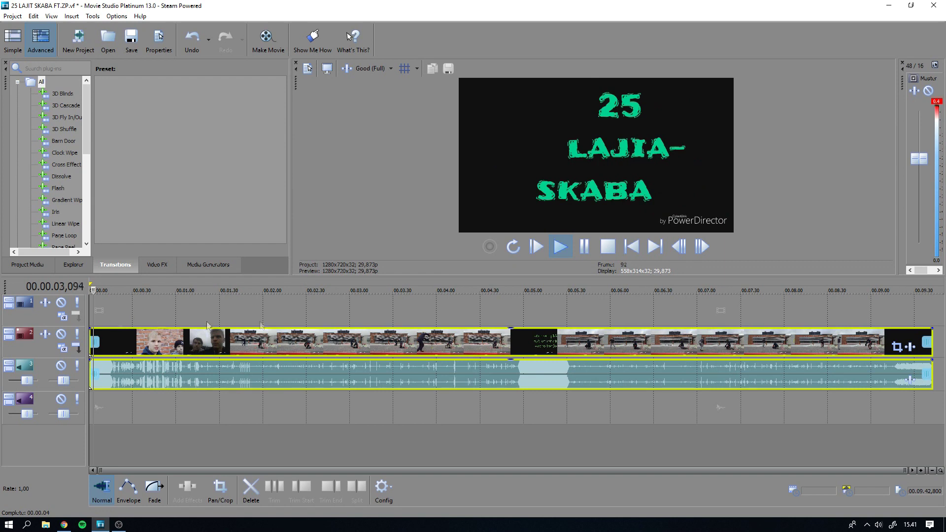
left_click_drag(919, 159, 916, 210)
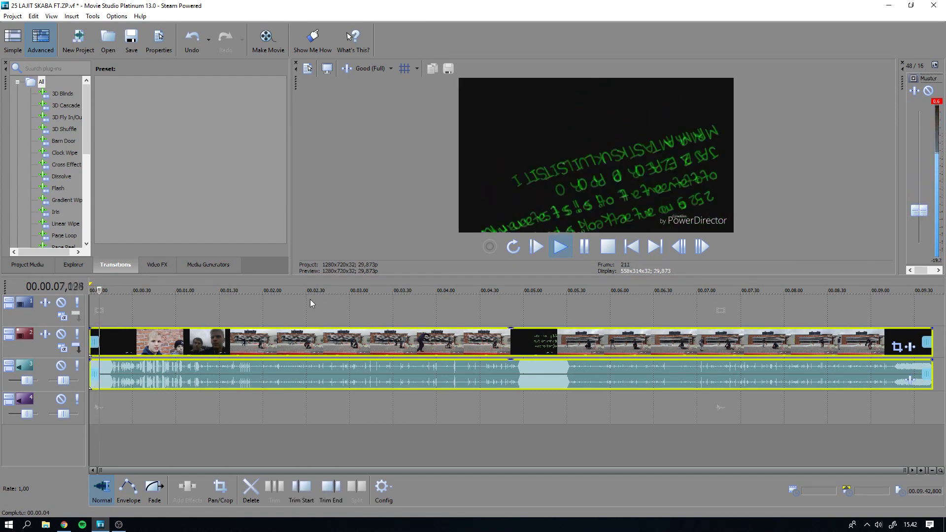
key("space")
Apply the Border video effect with the Translucent Blue Border preset to the video clip on track 2
left_click(186, 341)
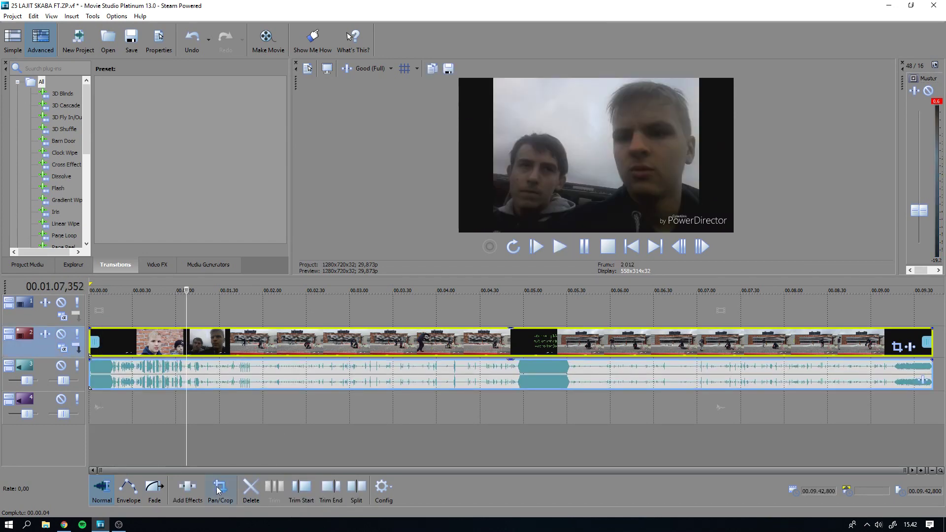
left_click(155, 265)
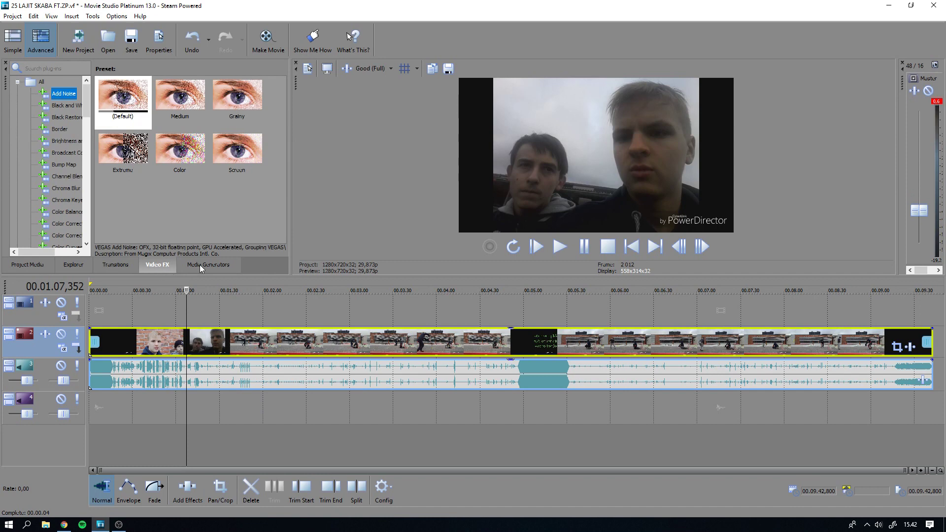
left_click(66, 116)
left_click(66, 129)
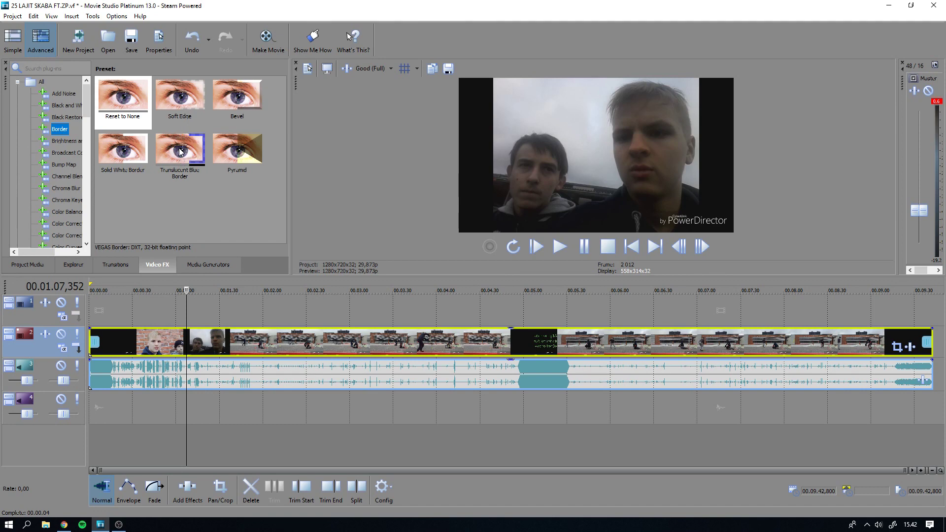
left_click(181, 152)
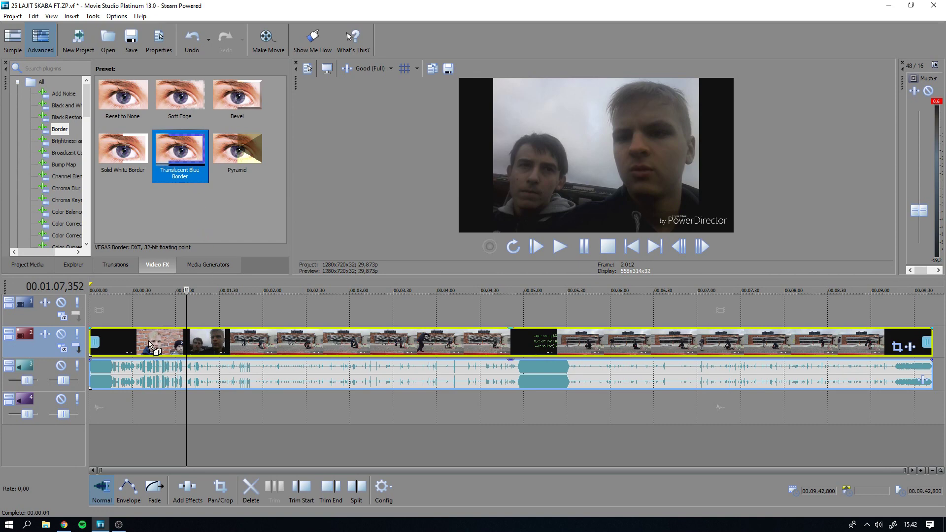
left_click_drag(149, 341, 149, 341)
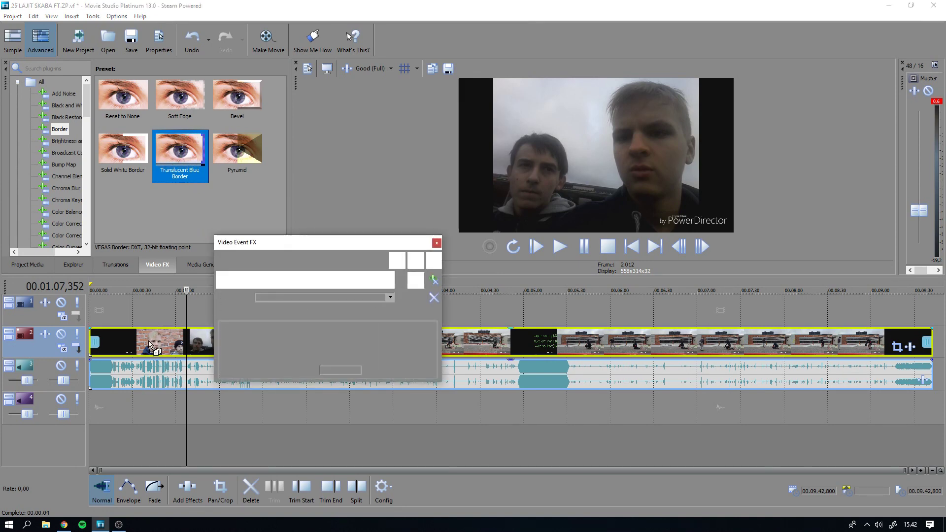
Keep the clip's border type Solid and reduce the border size to 0.067
left_click(266, 329)
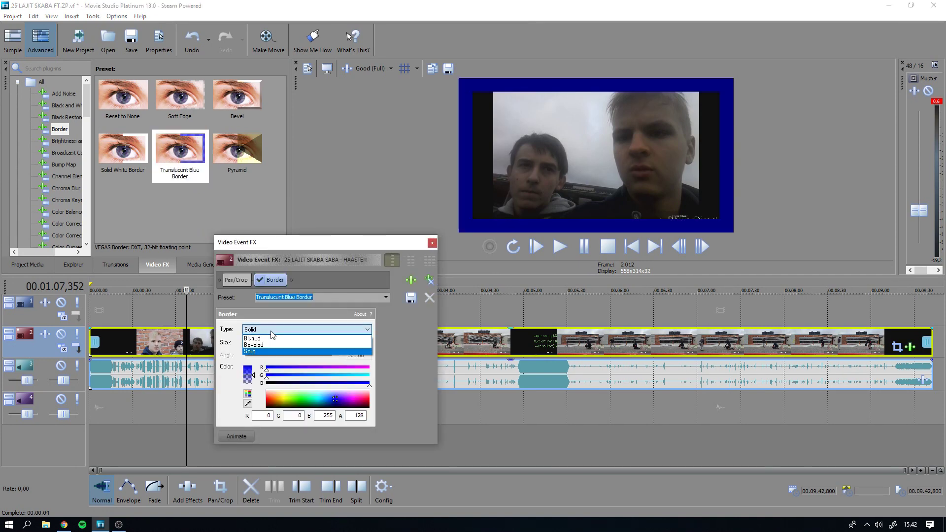
left_click(271, 353)
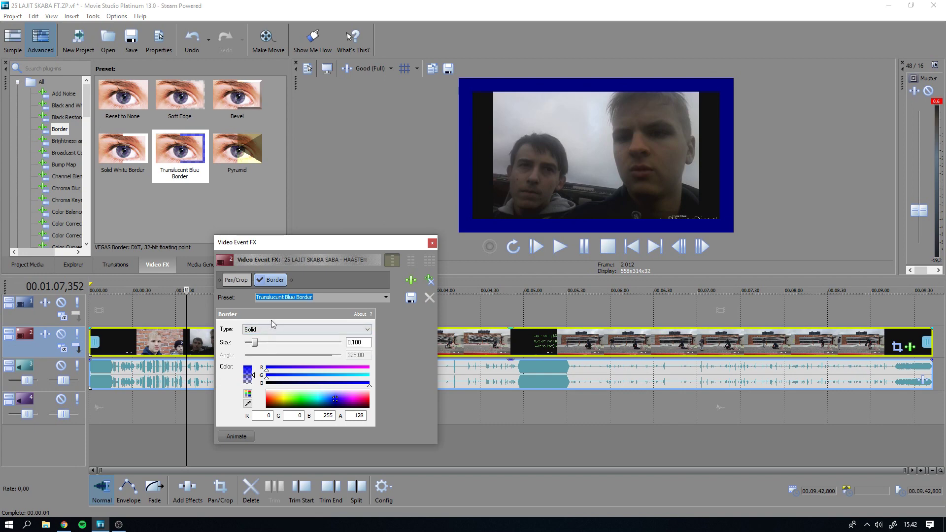
left_click_drag(257, 343, 255, 345)
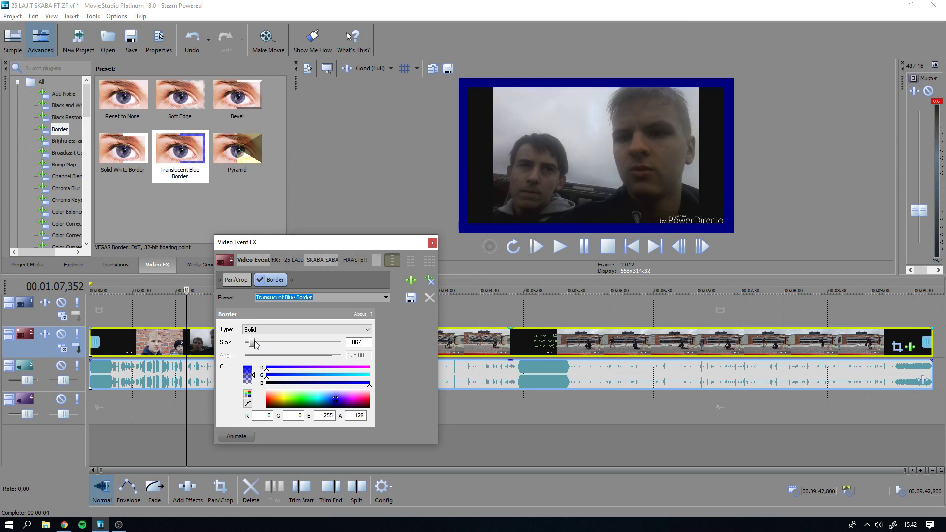
left_click(431, 244)
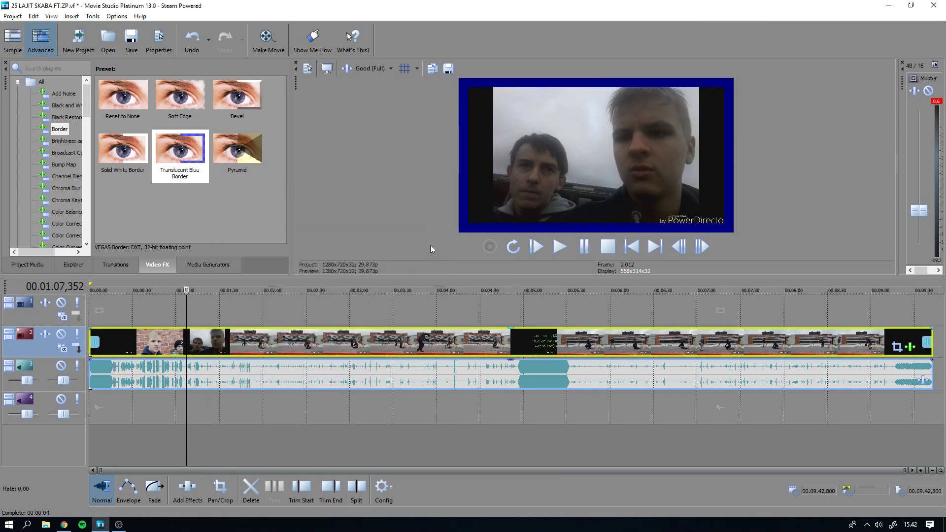
Crop the clip around its center to about 1176.8 by 661.9 with Pan/Crop
left_click(220, 493)
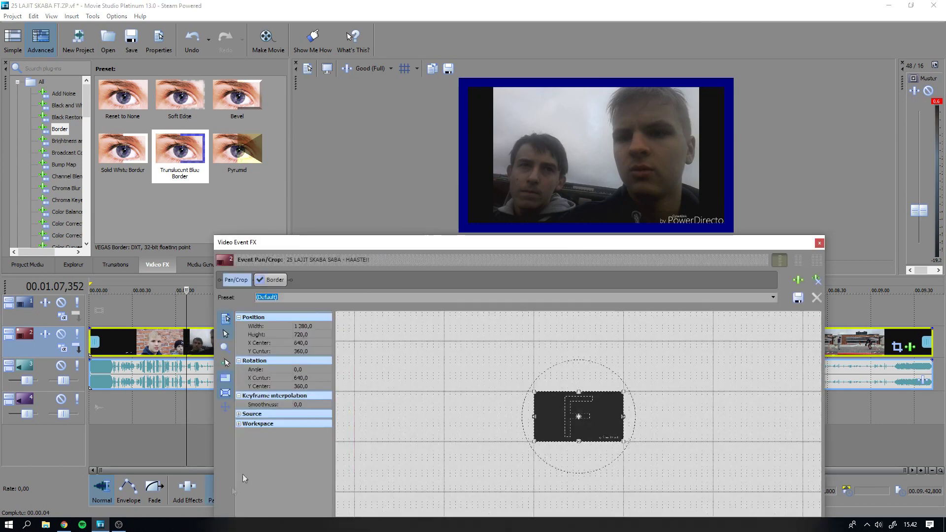
scroll(552, 396, "up", 5)
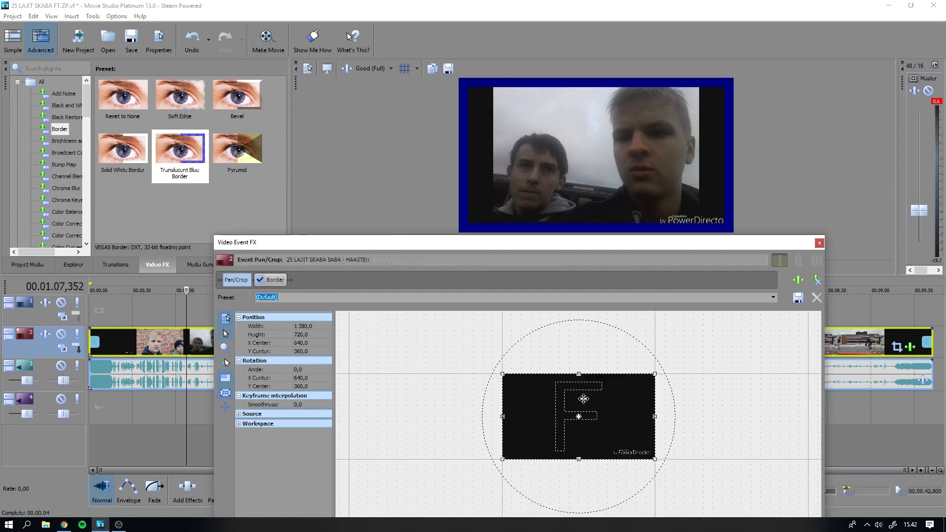
left_click_drag(482, 363, 450, 367)
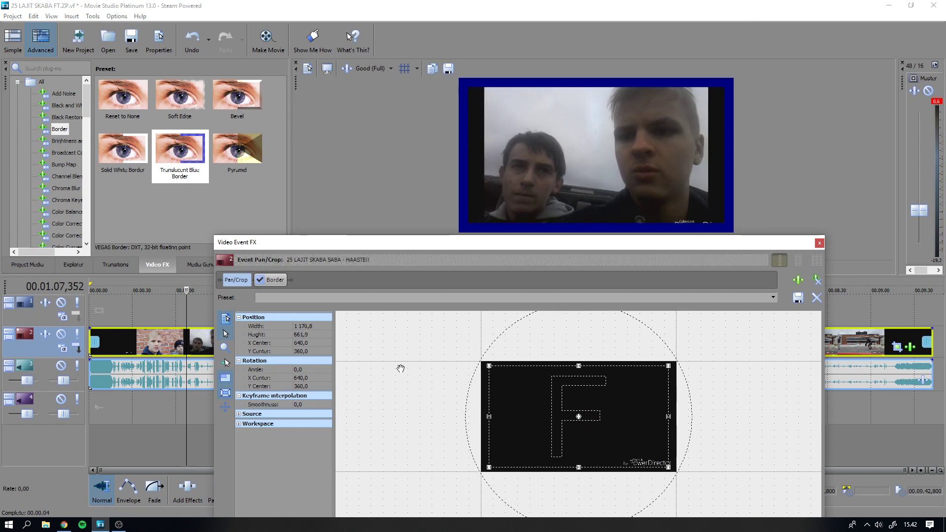
left_click(820, 244)
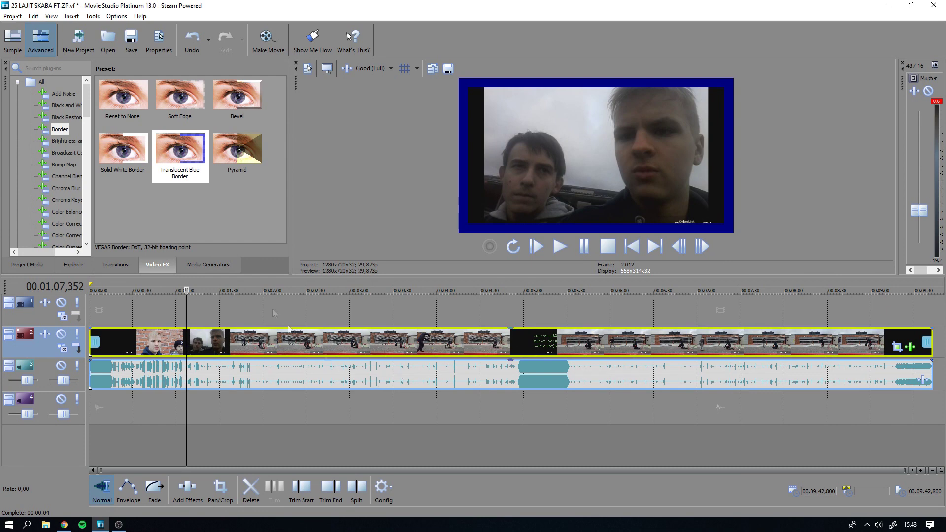
Set the size of the clip's blue border to 0.072
left_click(911, 348)
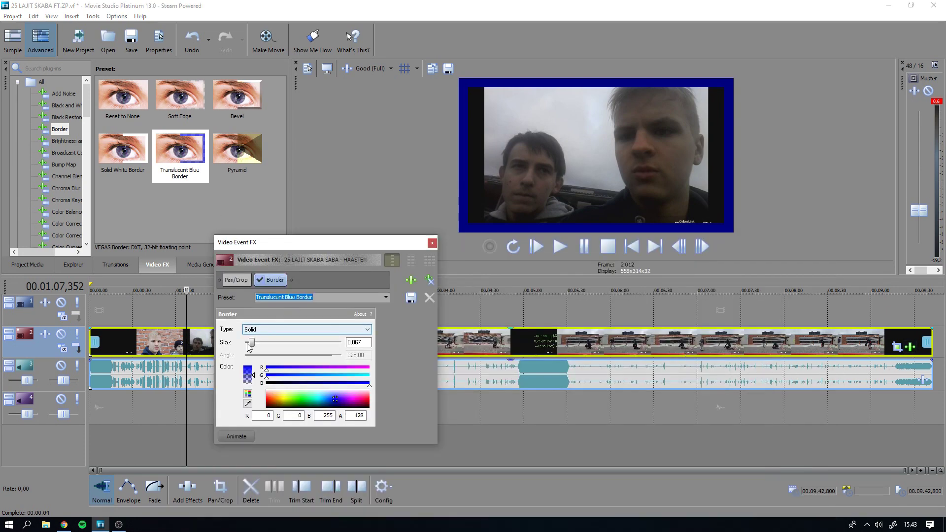
mouse_move(255, 346)
left_mouse_down()
mouse_move(327, 346)
mouse_move(252, 353)
left_mouse_up()
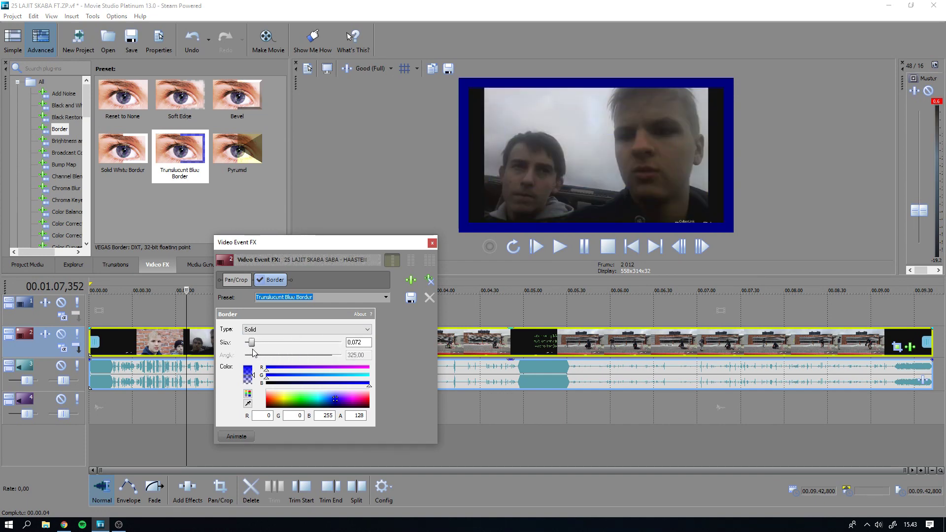
left_click(431, 242)
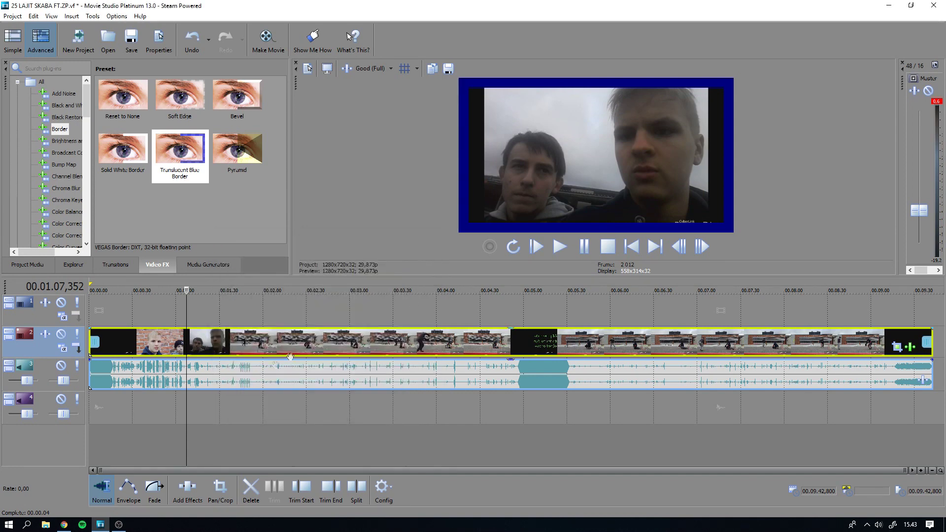
Tighten the clip's Pan/Crop frame to about 1036 by 582.7 so the picture fills the border
left_click(220, 488)
mouse_move(534, 391)
left_mouse_down()
mouse_move(528, 387)
mouse_move(540, 390)
left_mouse_up()
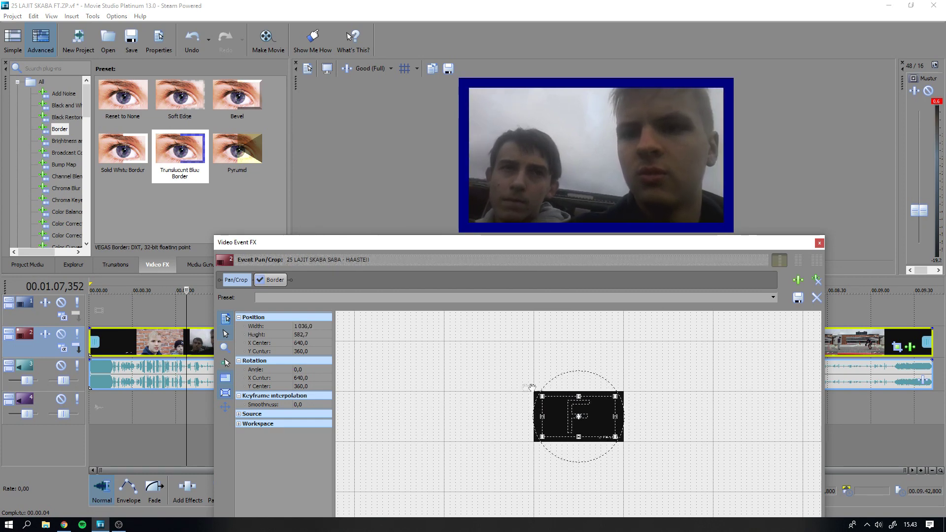
left_click(819, 242)
Preview the bordered clip, undo the last edit, and play the video from about 17 seconds
key("space")
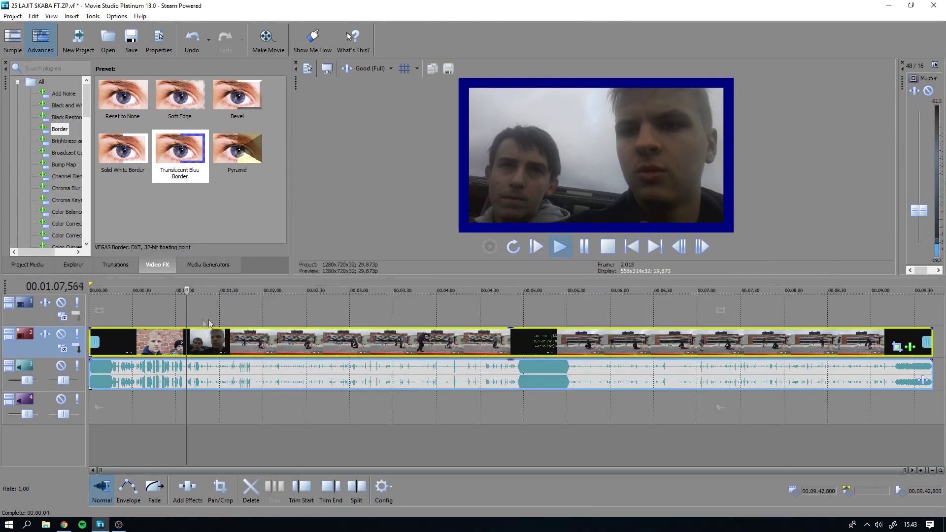
key("ctrl+z")
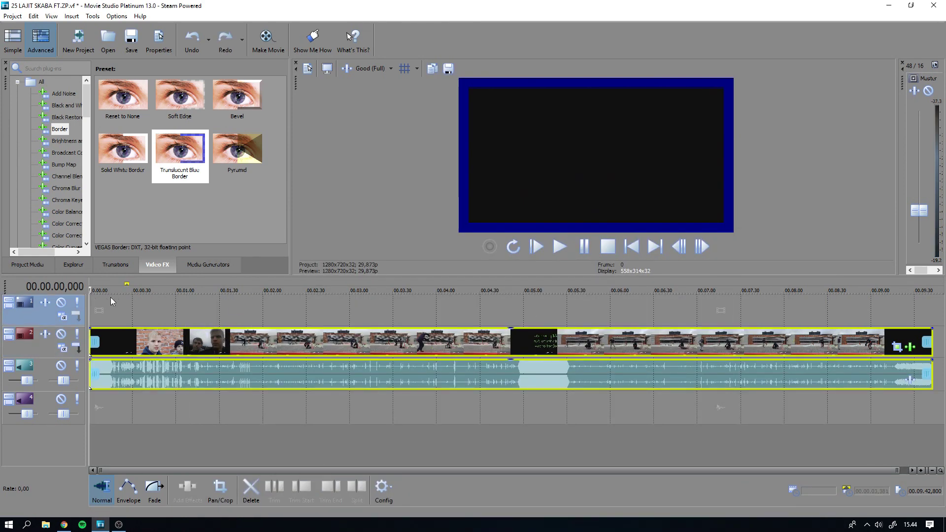
left_click(112, 296)
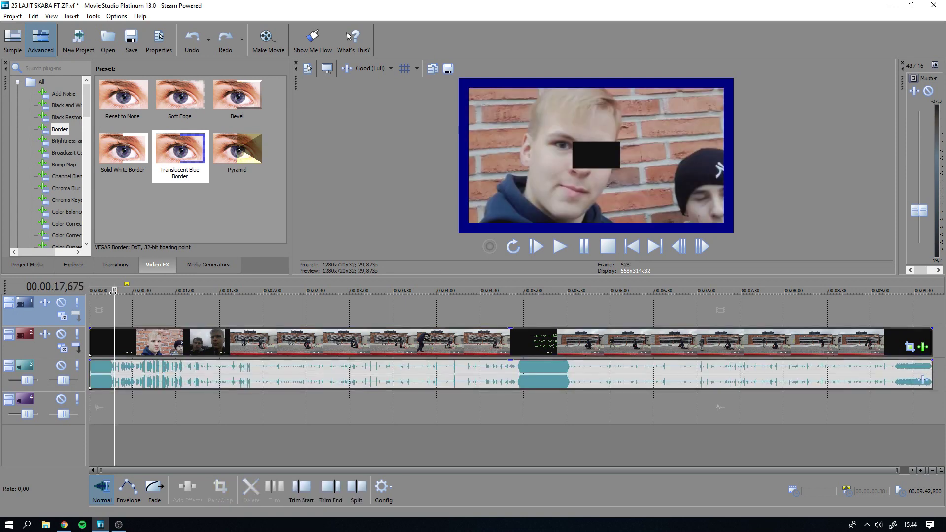
key("space")
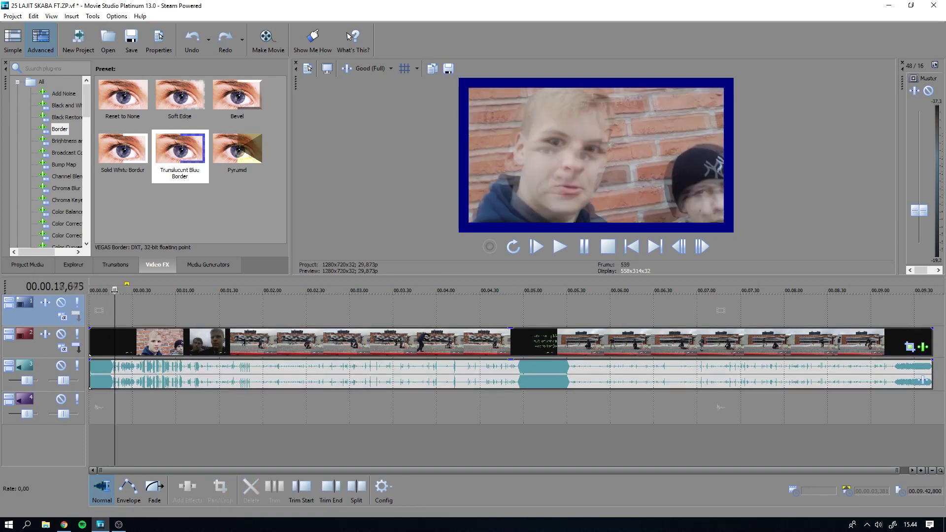
Play the video repeatedly around 16 to 18 seconds to find where the intro title ends
key("space")
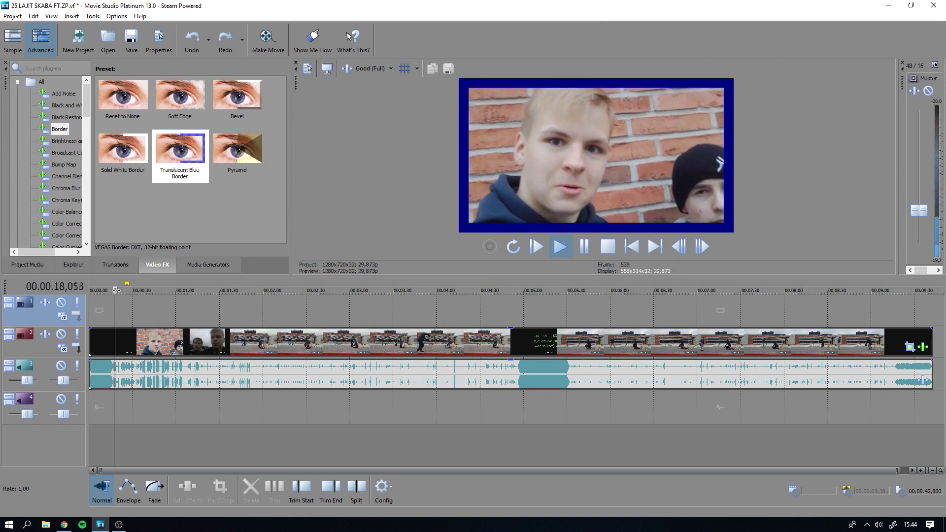
key("space")
left_click(112, 290)
key("space")
key("space")
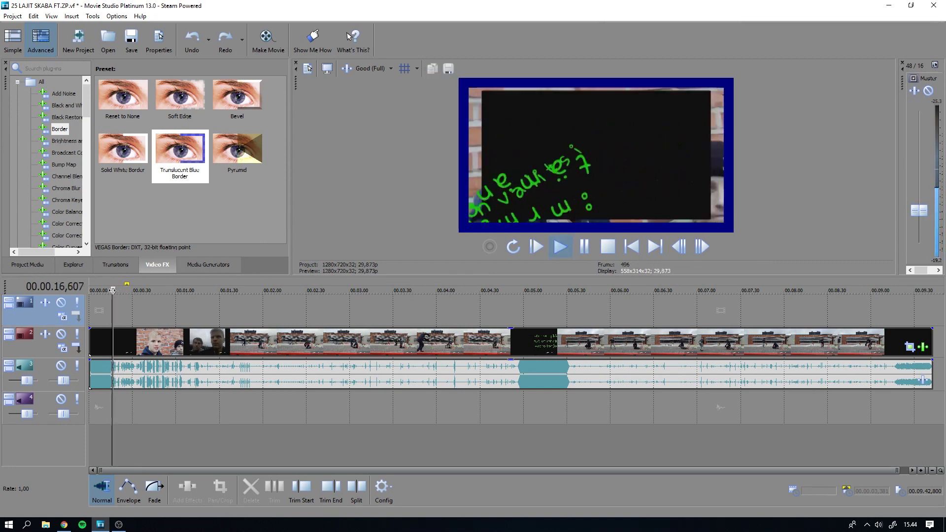
key("space")
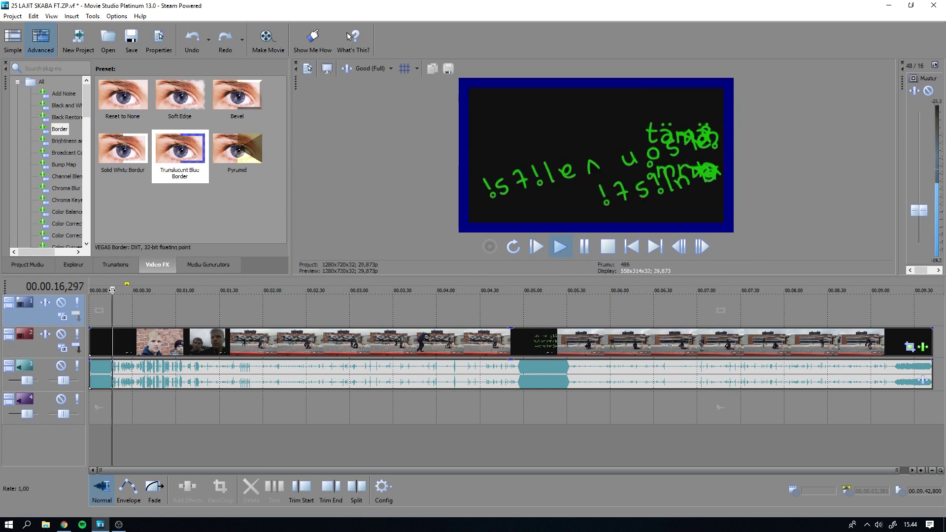
key("space")
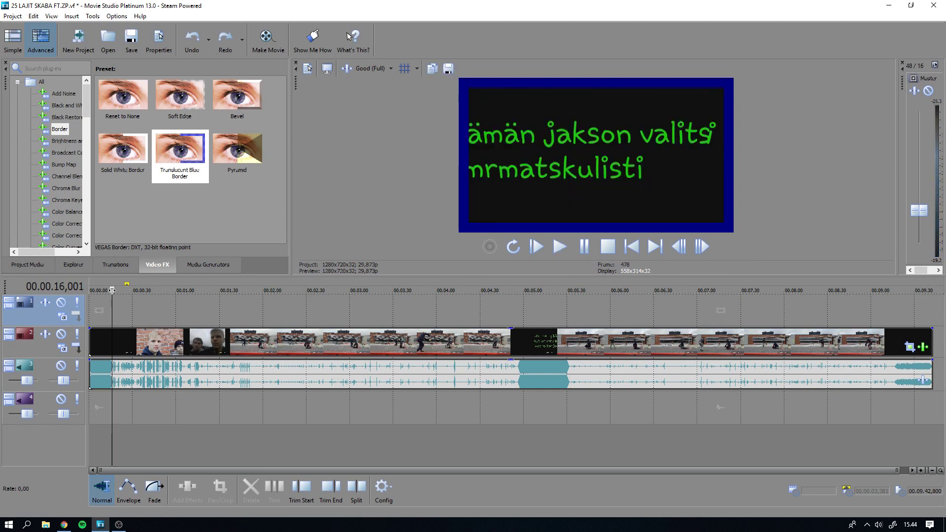
Place the cursor at 18.043 seconds, where the intro ends, and select both the video clip and its audio
left_click_drag(112, 291, 113, 290)
left_click(114, 343)
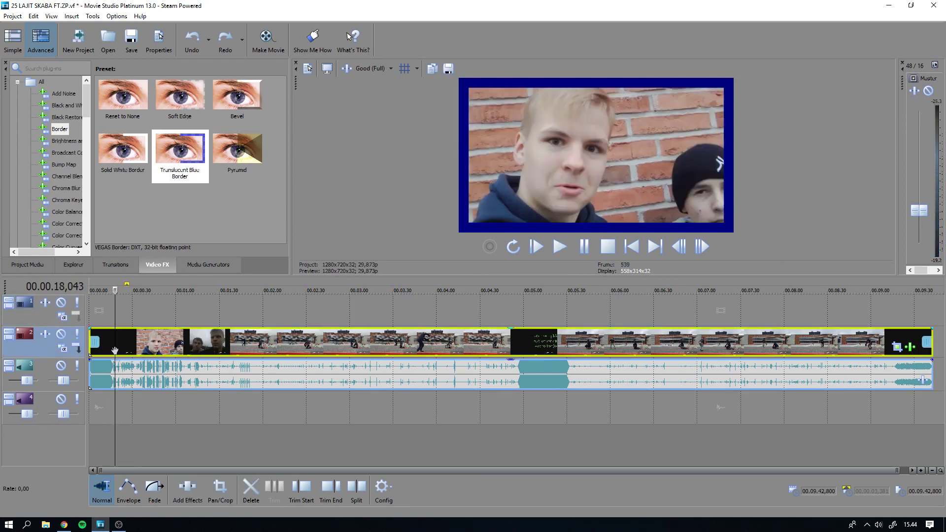
left_click(114, 294)
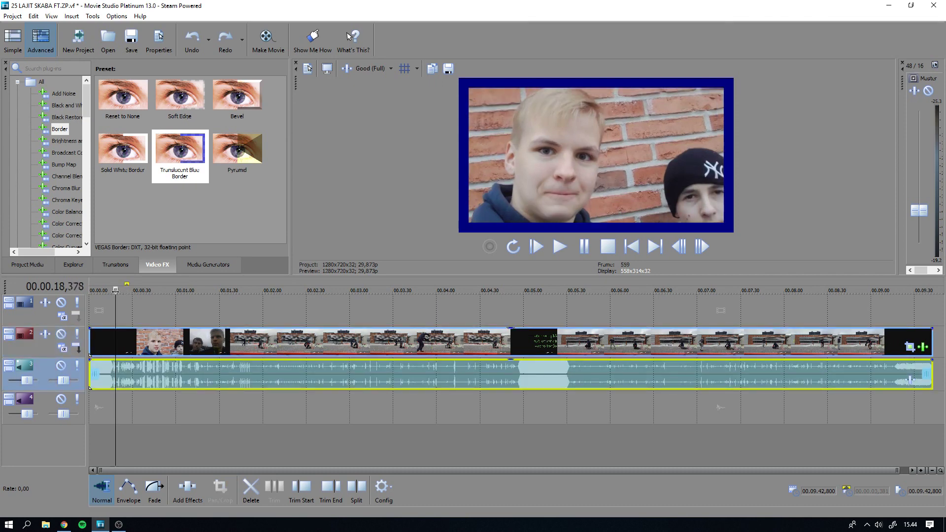
left_click(114, 334)
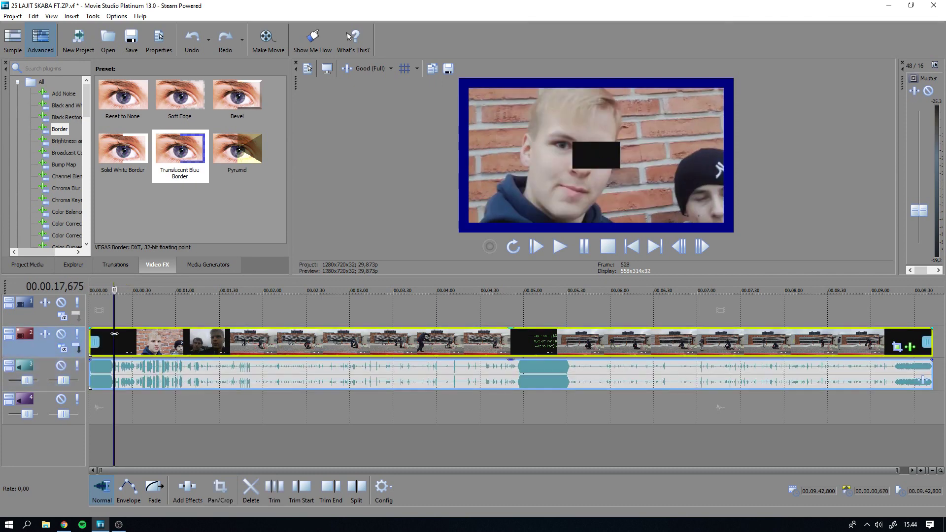
left_click(116, 364)
left_click(115, 343, "ctrl")
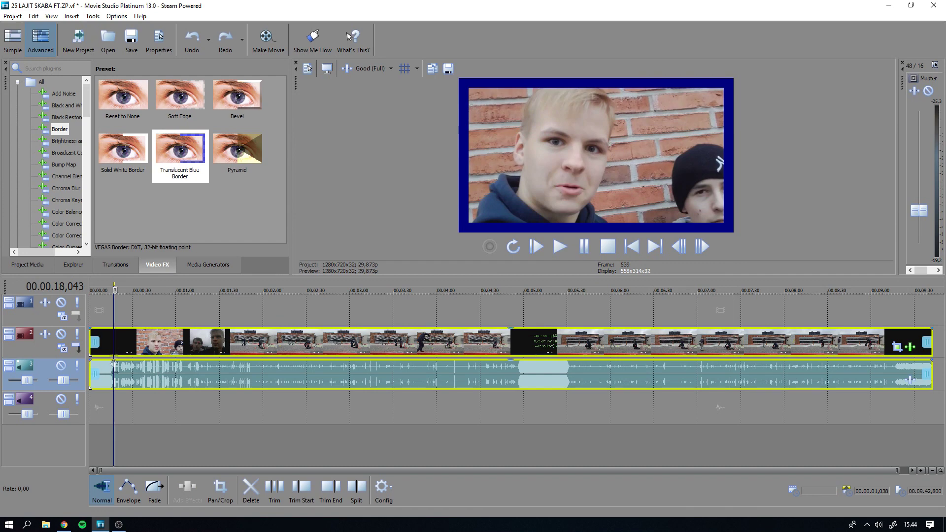
left_click(246, 487)
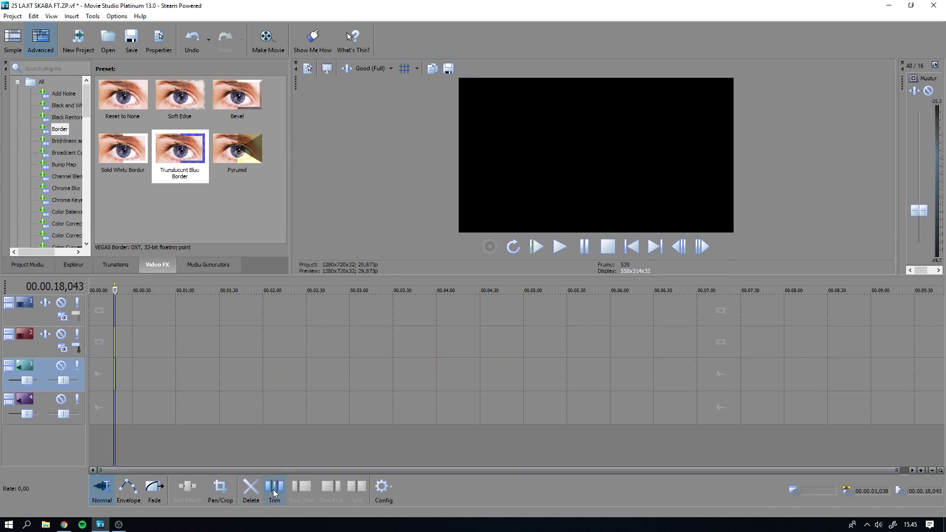
key("ctrl+z")
left_click(329, 488)
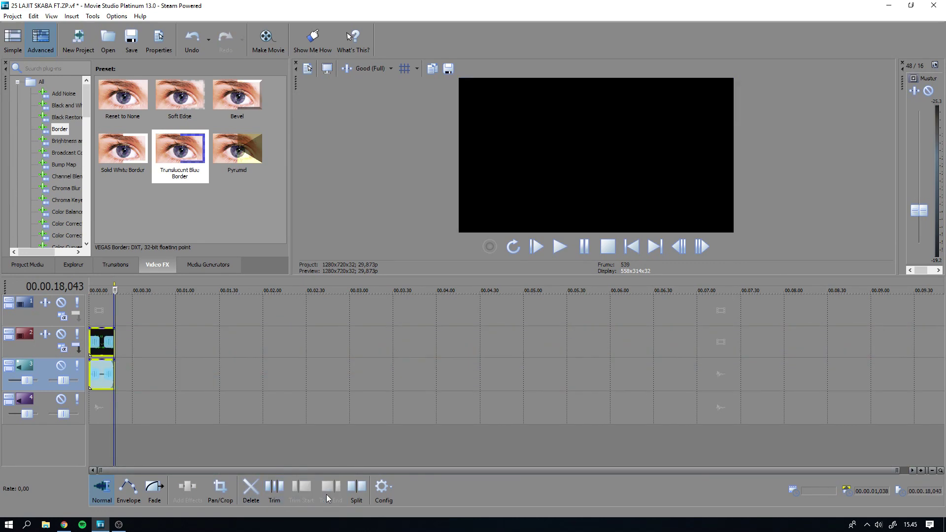
key("ctrl+z")
Trim the intro off the start of the clips, play from the beginning, and raise the master volume
key("Home")
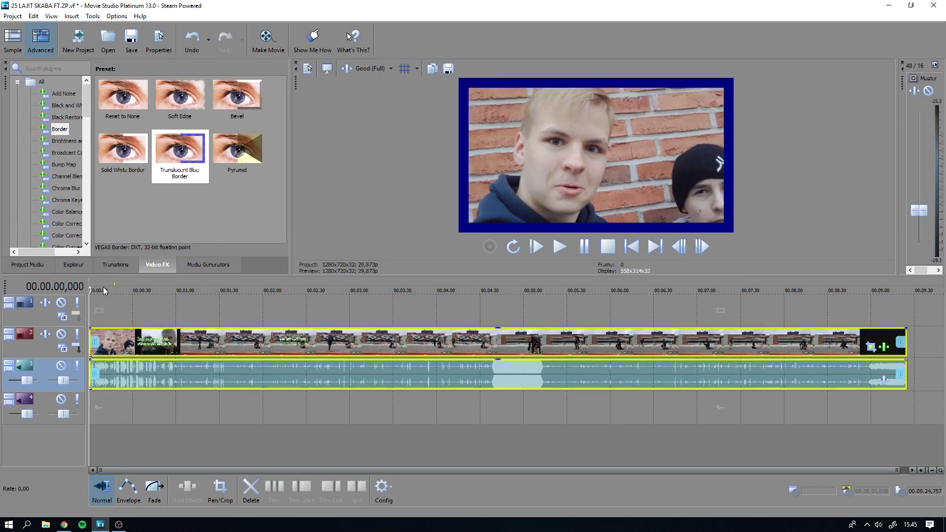
key("space")
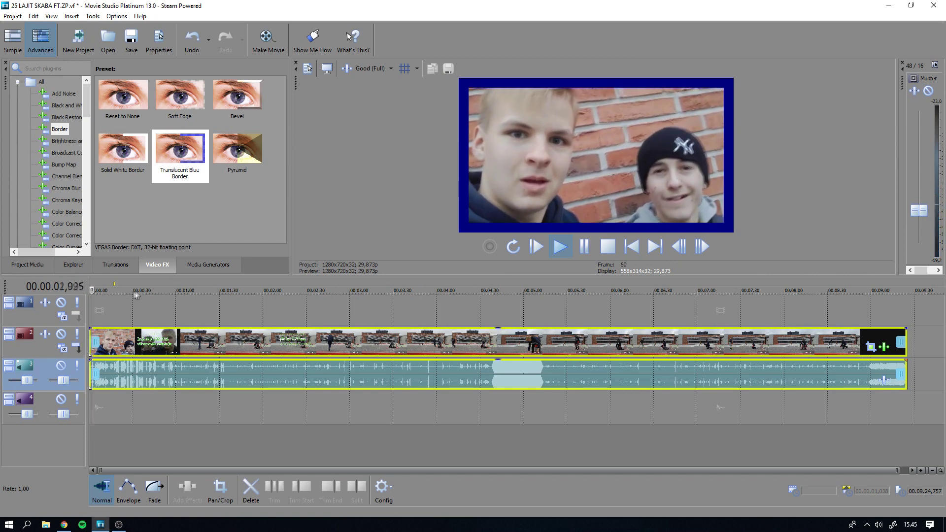
left_click_drag(926, 215, 926, 150)
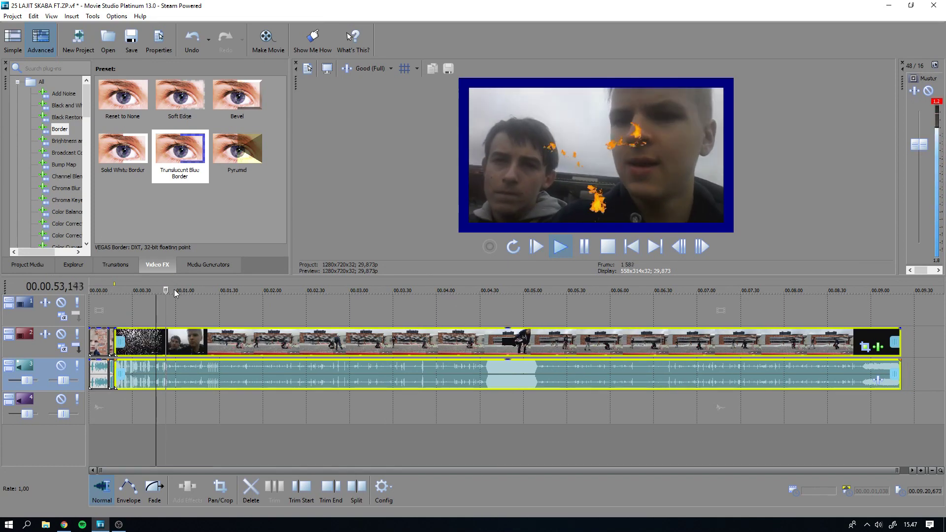
Trim the start of the last clip to the opening goalie shot, and trim it again at 29.592 seconds
key("Return")
left_click(301, 487)
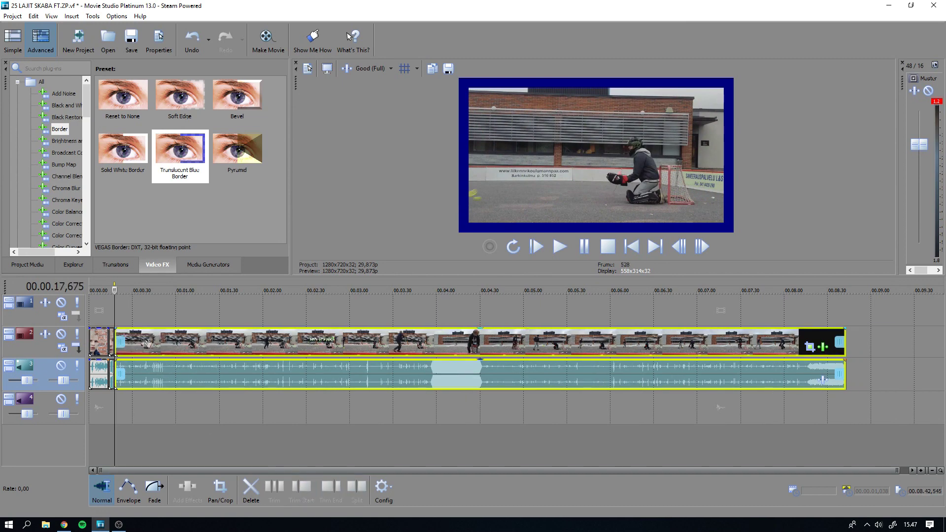
key("space")
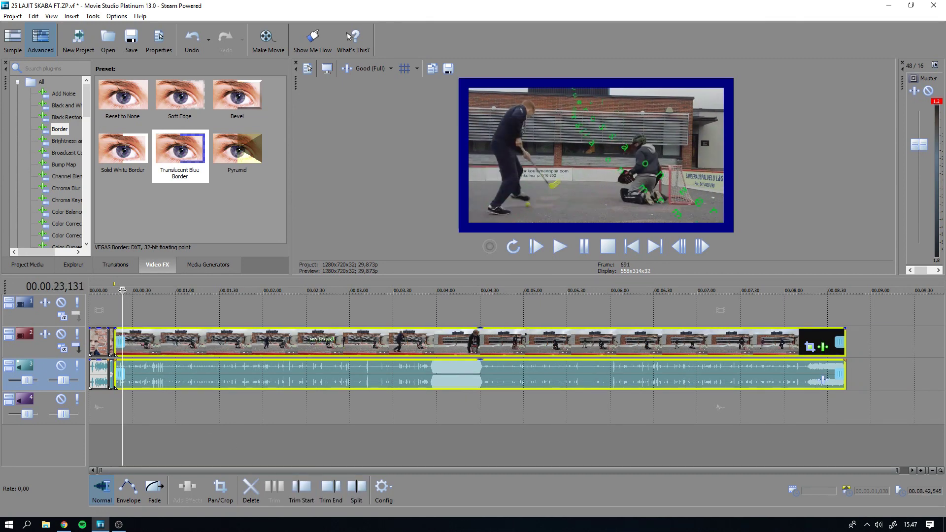
left_click(121, 292)
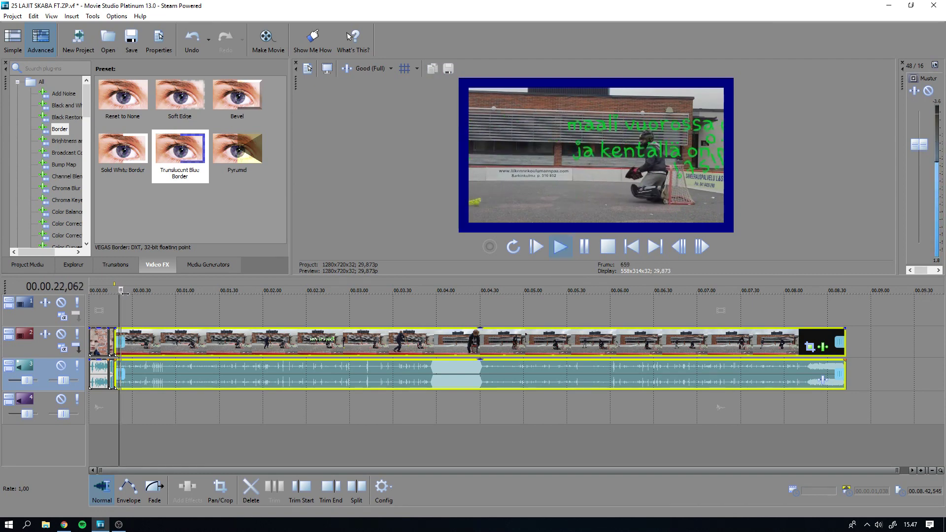
key("space")
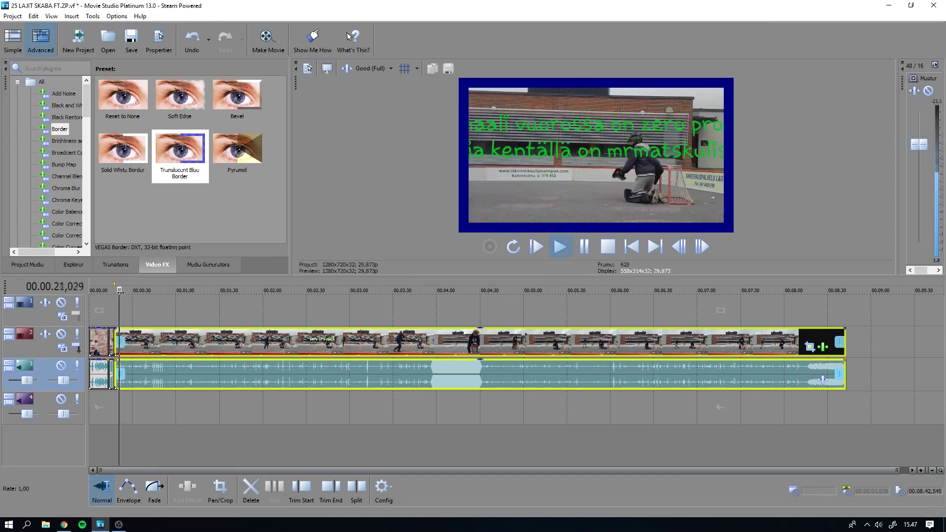
left_click(132, 292)
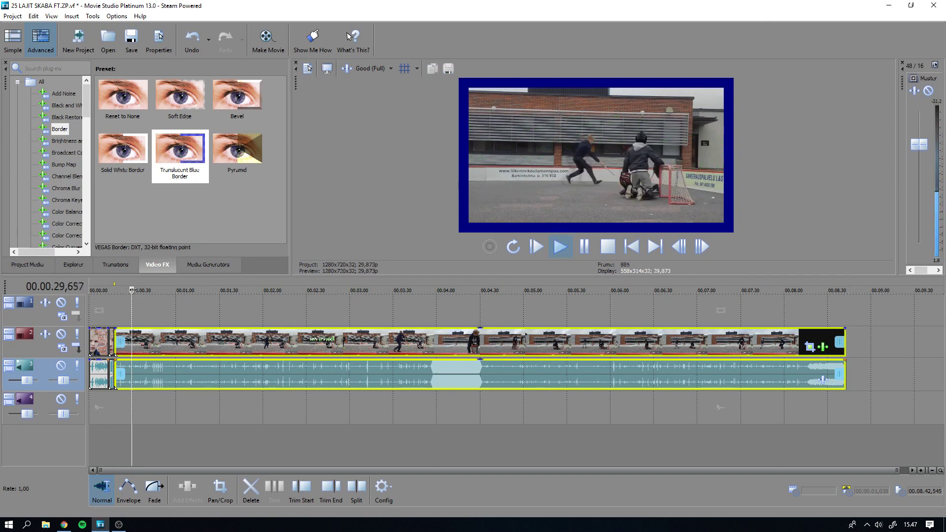
key("space")
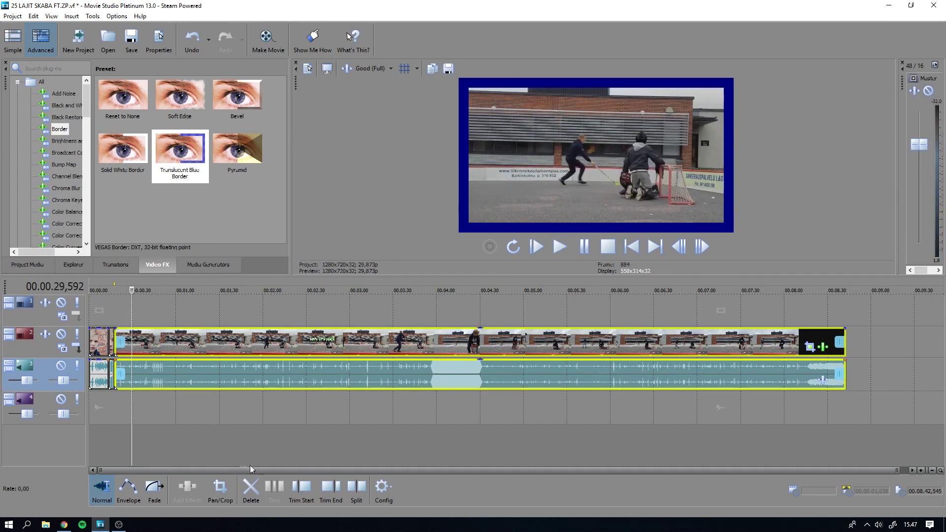
left_click(303, 493)
Play the trimmed section, stop at 31.969 seconds and split the video and audio there
key("space")
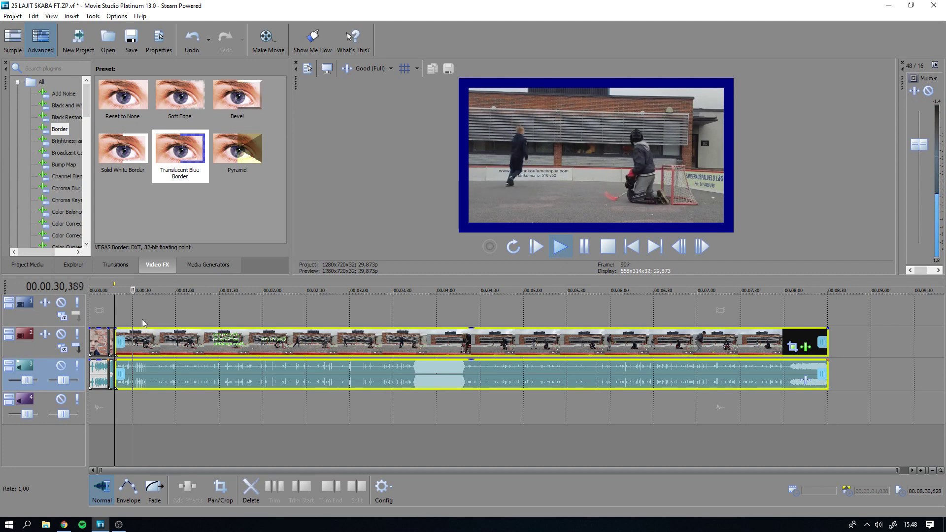
key("Return")
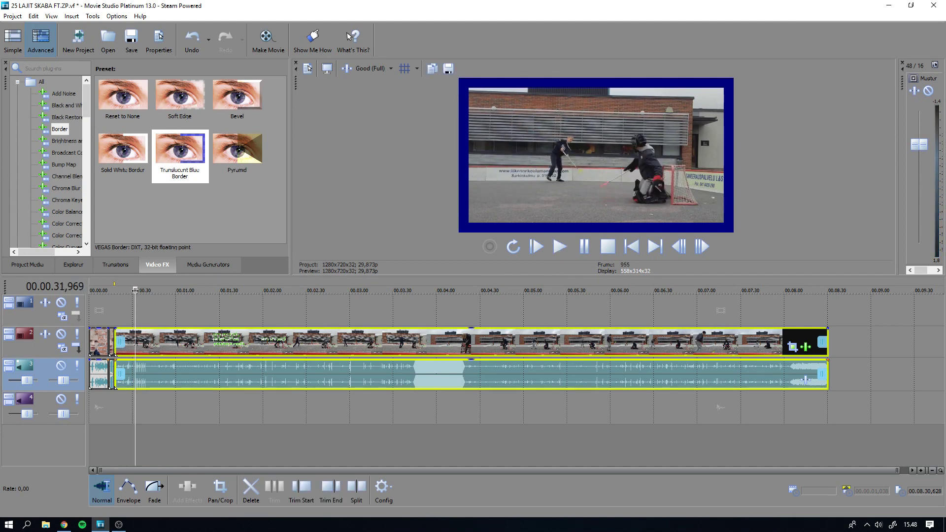
left_click(360, 492)
Skim through the last clip to about 1:16.9 and trim away its part before that point
key("Return")
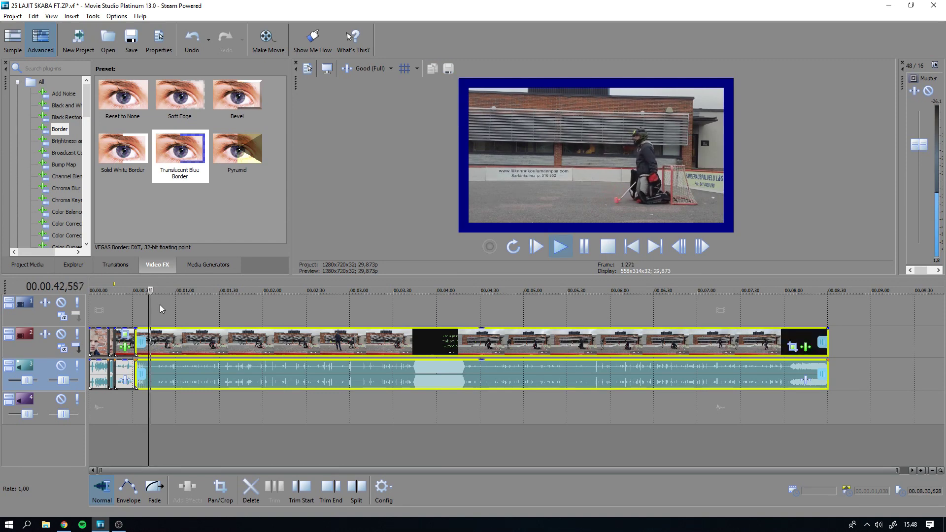
left_click(167, 291)
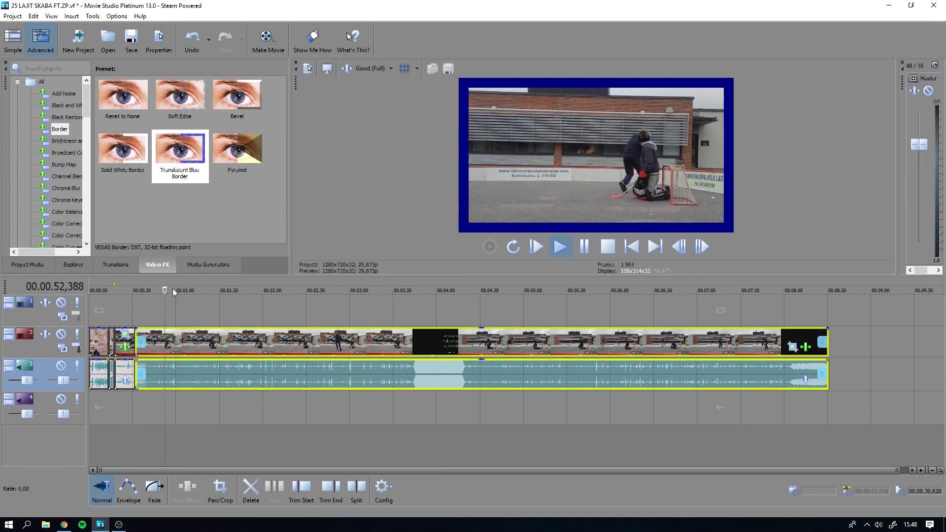
left_click(191, 291)
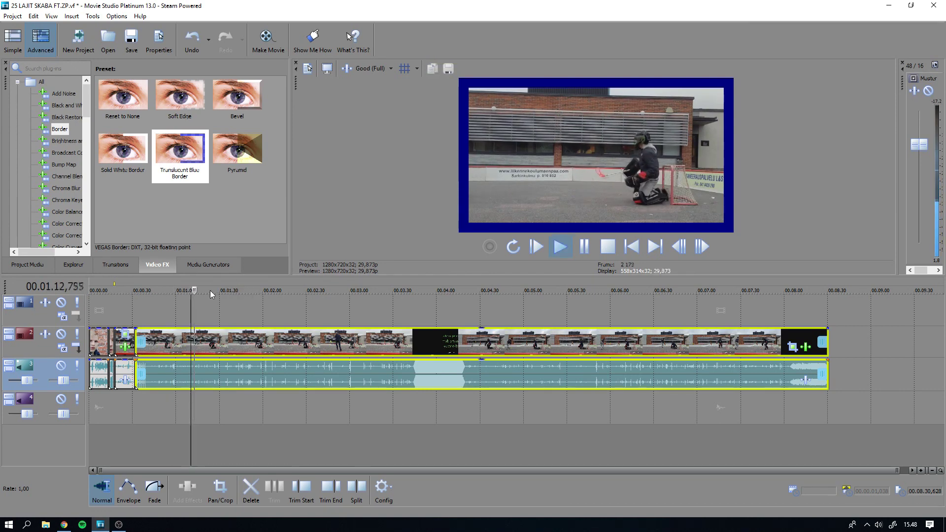
left_click(188, 291)
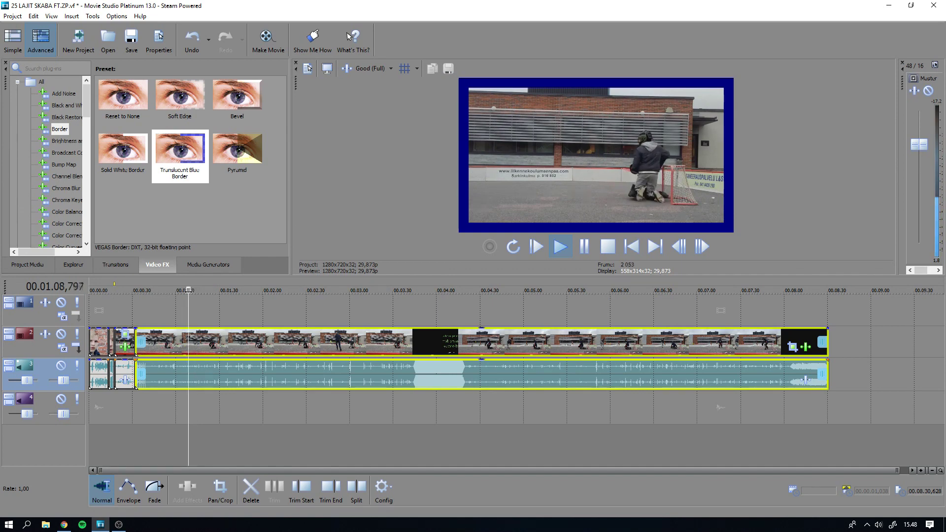
left_click(185, 290)
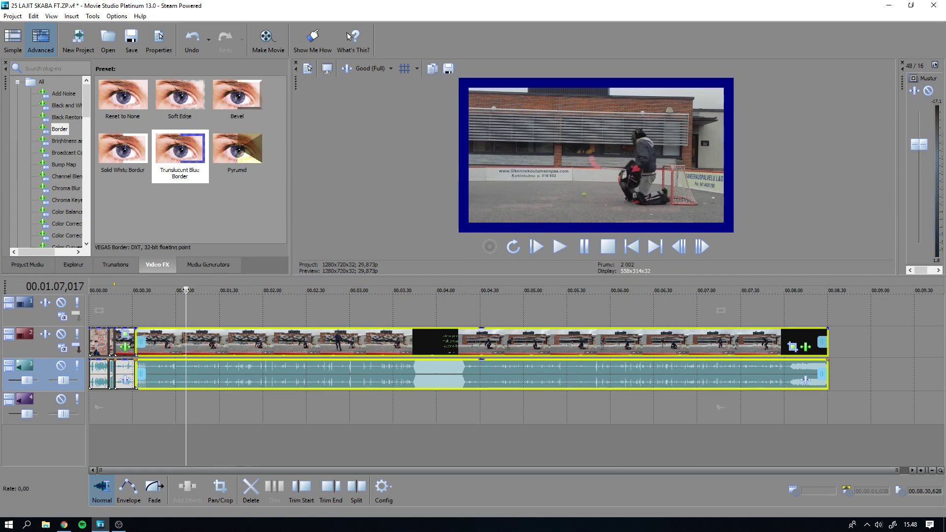
key("space")
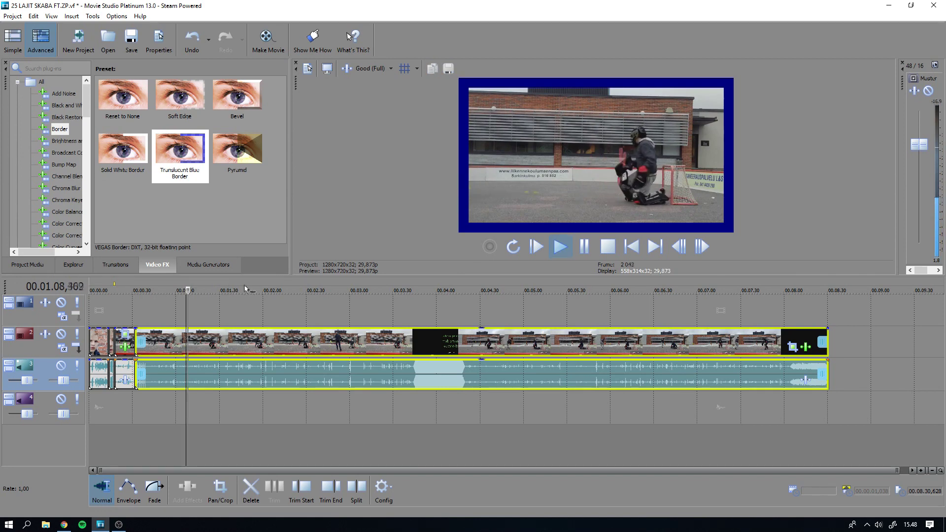
left_click(204, 293)
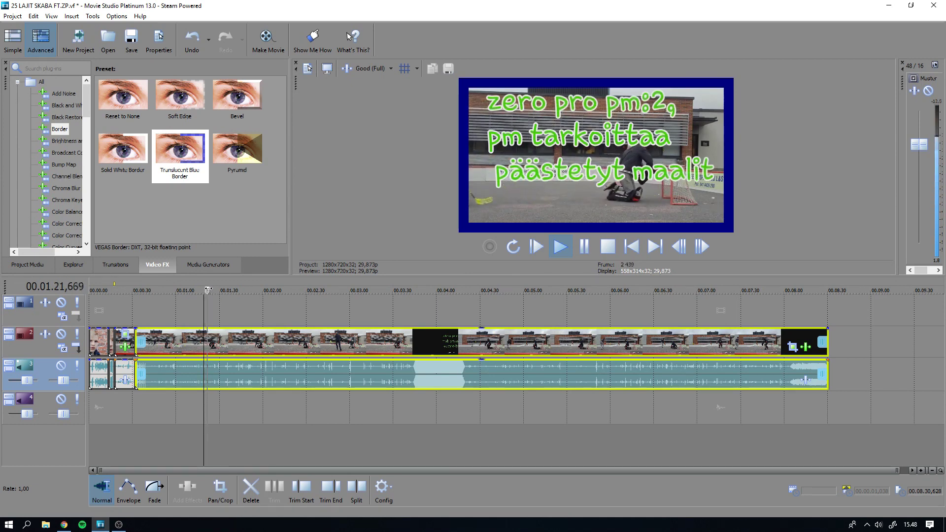
left_click(200, 290)
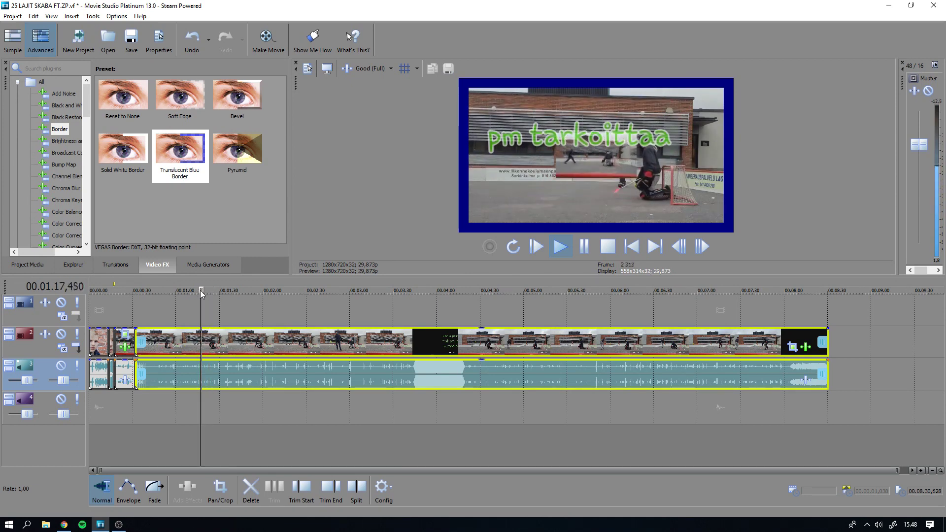
key("space")
key("space")
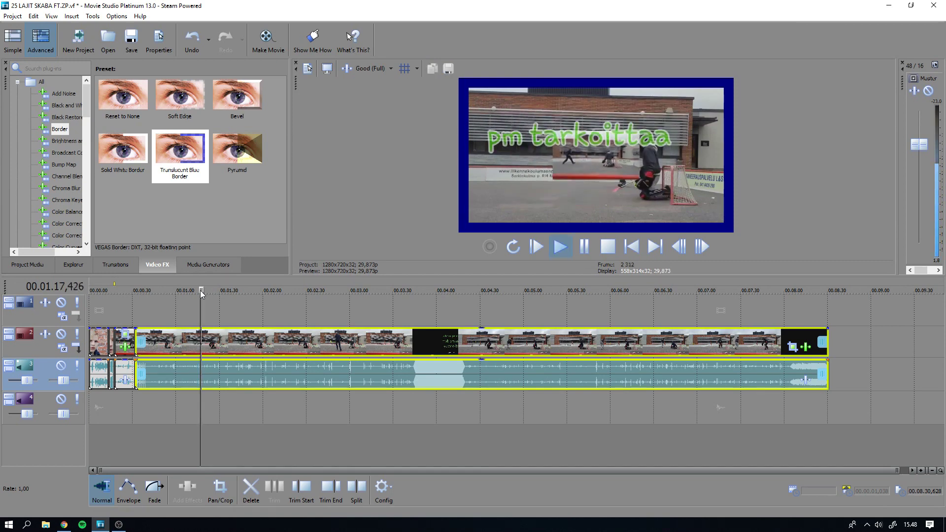
key("space")
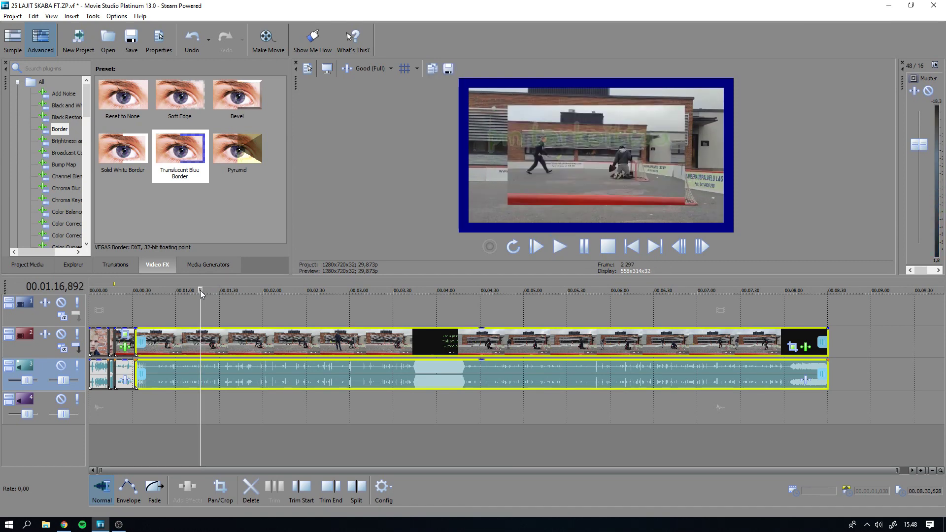
left_click(299, 485)
Import the song "Diviners feat. Contacreast - Tropic Love" from the downloads folder into the project
left_click_drag(133, 291, 131, 291)
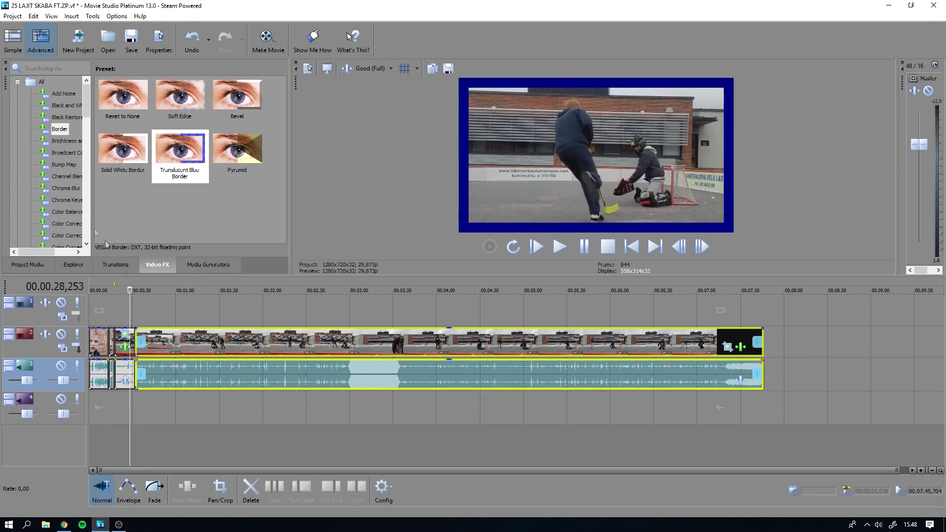
key("ctrl+o")
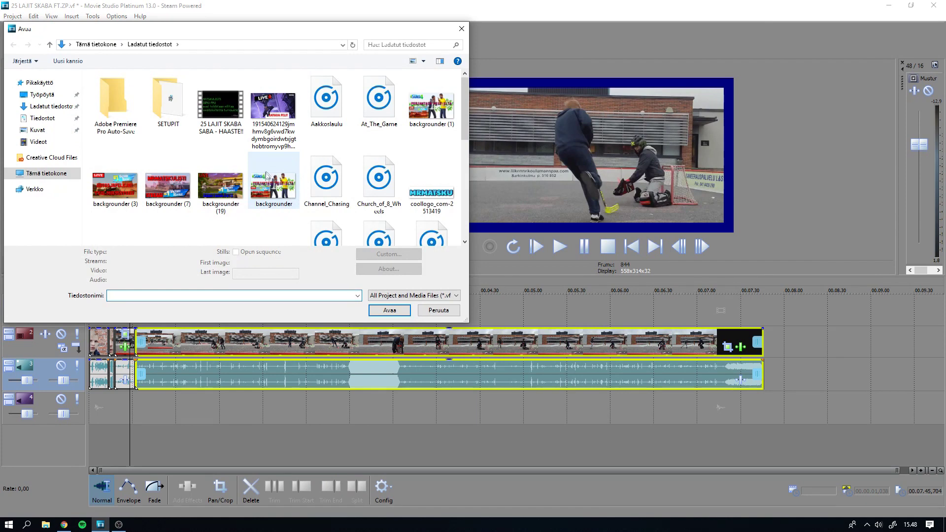
scroll(269, 172, "down", 8)
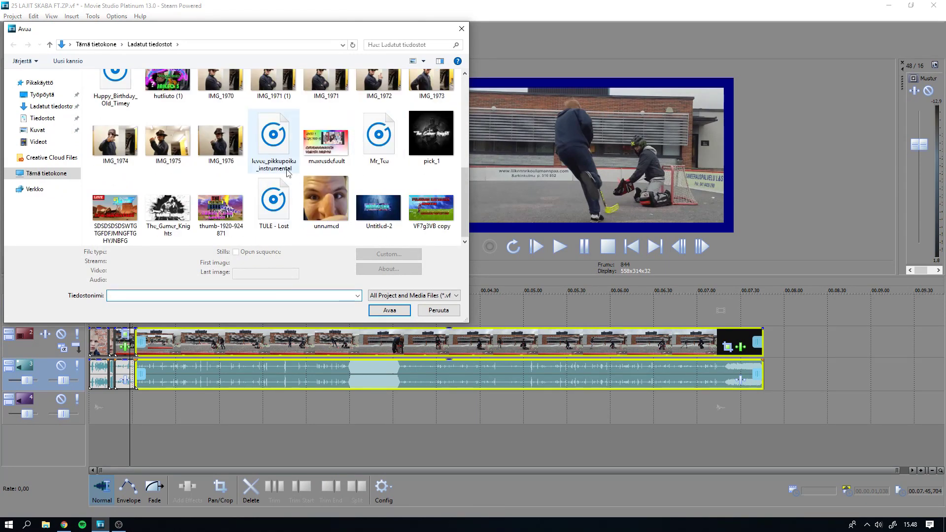
scroll(235, 148, "up", 2)
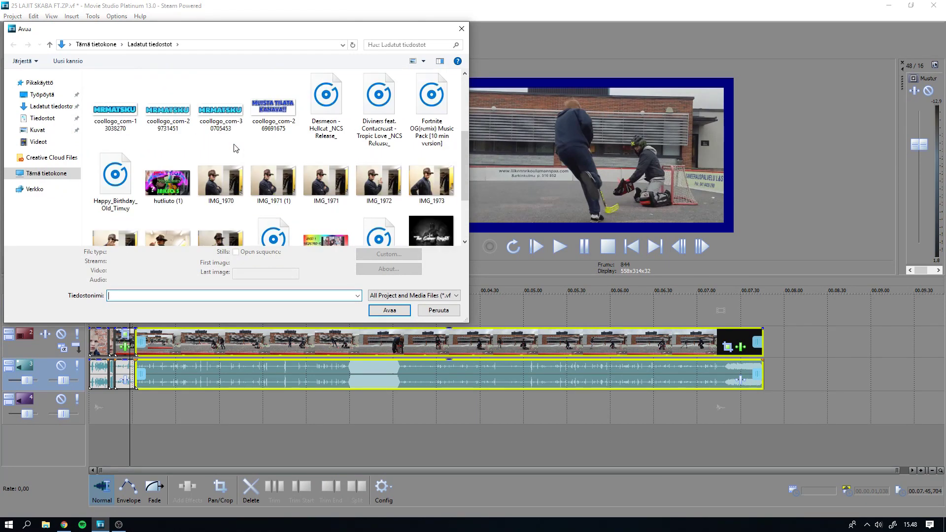
double_click(384, 114)
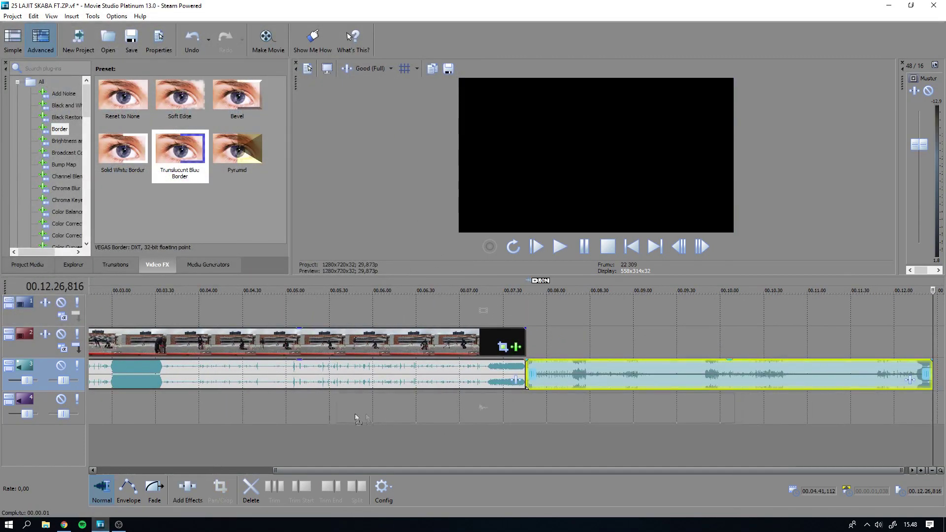
Move the imported song to the empty fourth track, starting at the very beginning of the timeline
scroll(30, 414, "left", 2)
scroll(31, 414, "left", 2)
left_click_drag(161, 412, 142, 410)
Add the Volume audio effect to the song and lower it to -14.704 dB
left_click(473, 415)
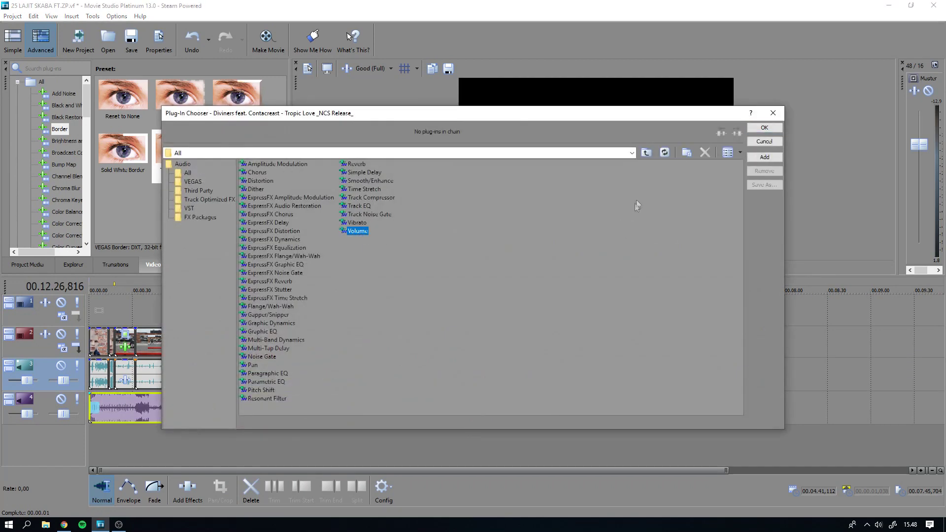
left_click(764, 128)
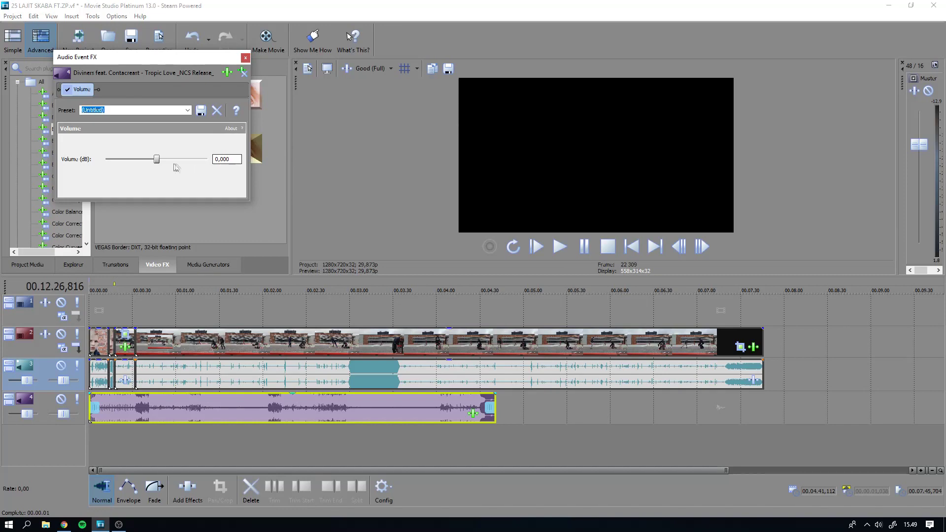
left_click(108, 290)
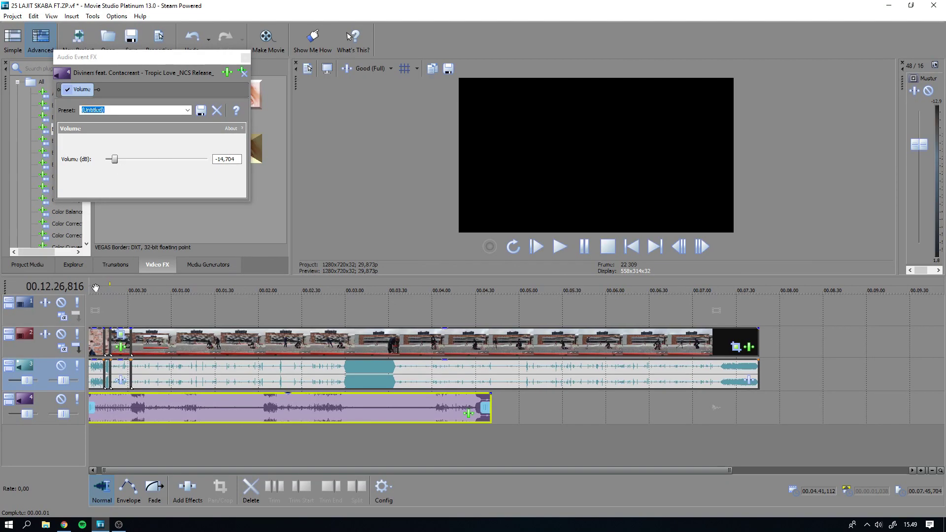
Give the song a fade-in at its start and a fade-out at its end
left_click(155, 488)
left_click_drag(91, 395, 107, 397)
left_click_drag(494, 395, 478, 396)
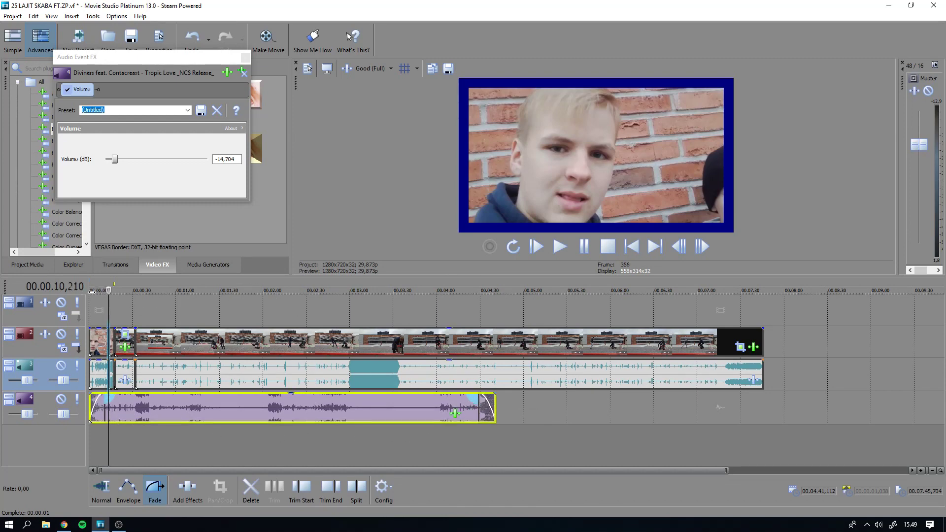
Play the project from the beginning and lower the song's Volume effect to -17.993 dB
key("Home")
key("space")
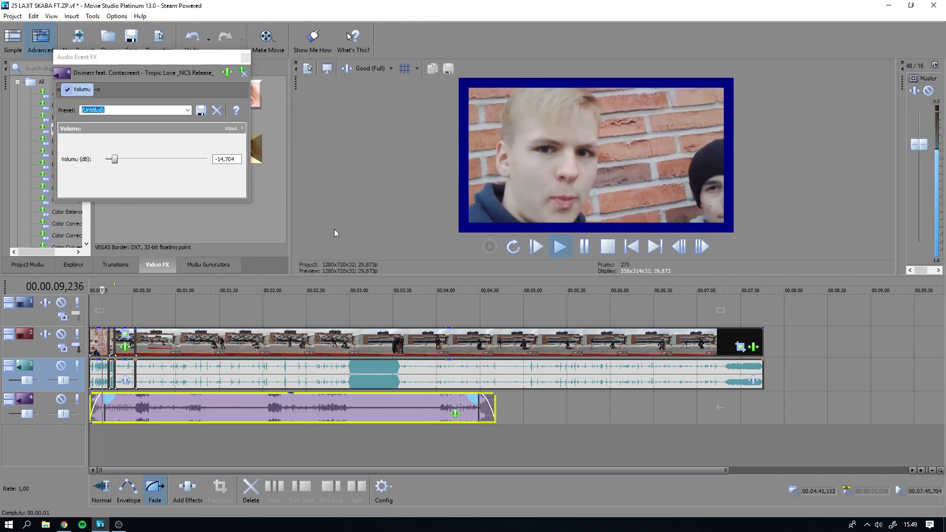
left_click_drag(114, 161, 112, 161)
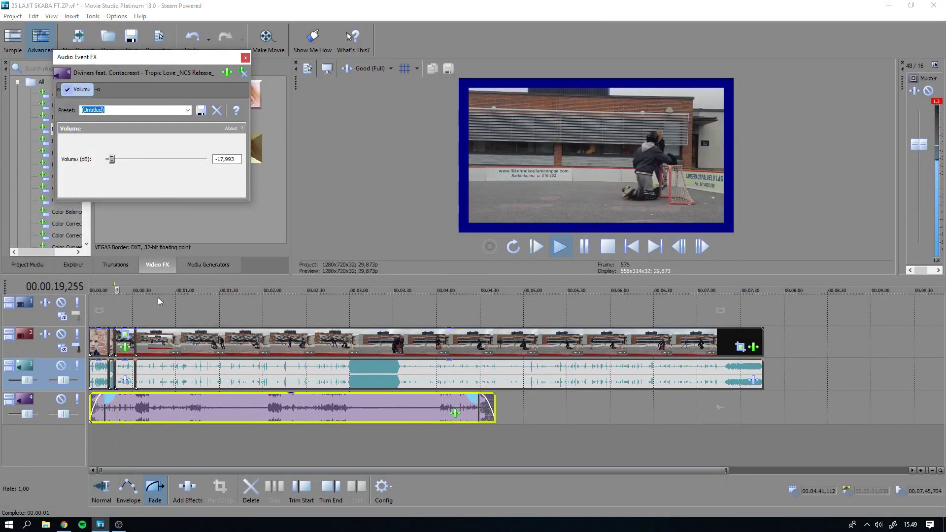
left_click(245, 57)
key("space")
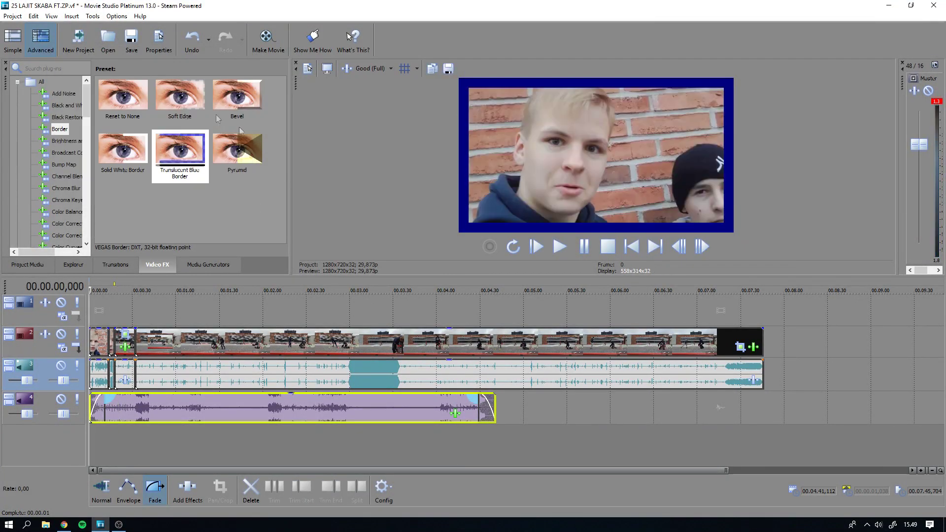
Apply the default Cross Effect transition at the video cut near 17 seconds and play it back
left_click(128, 265)
left_click(66, 105)
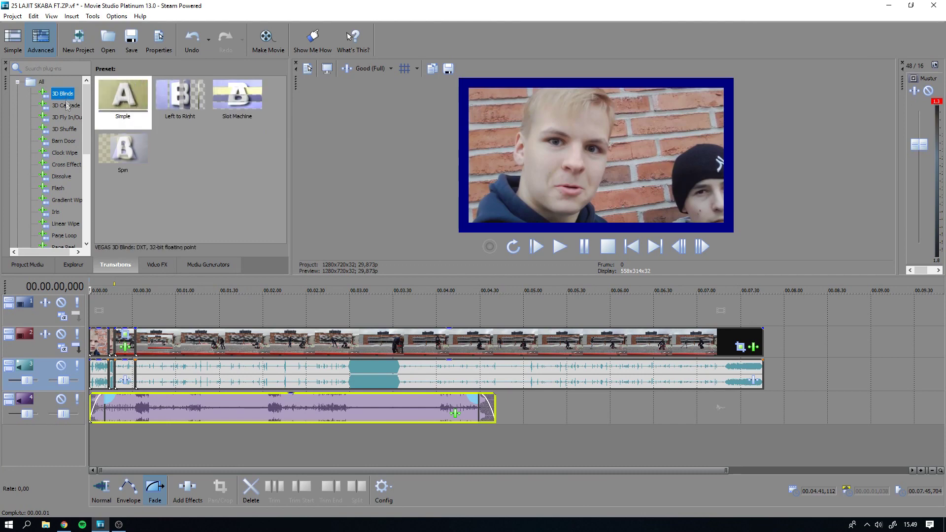
left_click(68, 129)
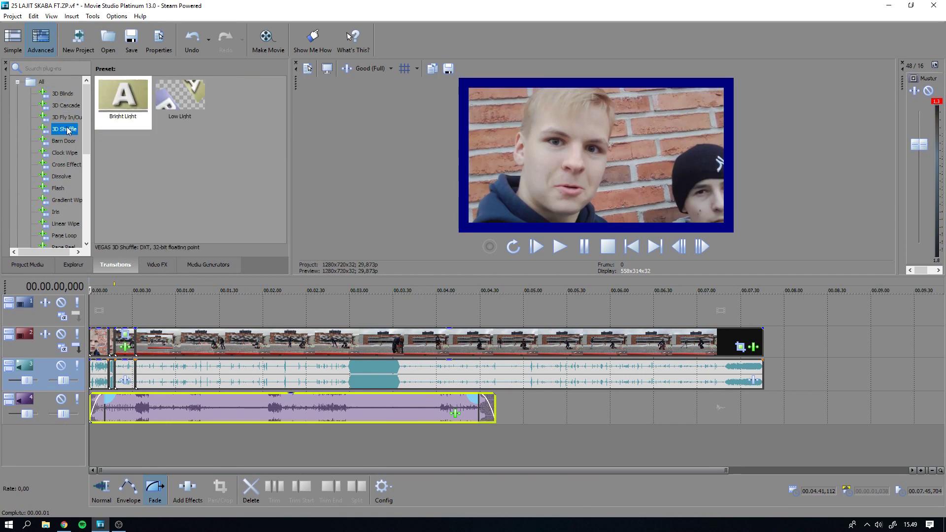
left_click(71, 163)
left_click_drag(122, 99, 115, 330)
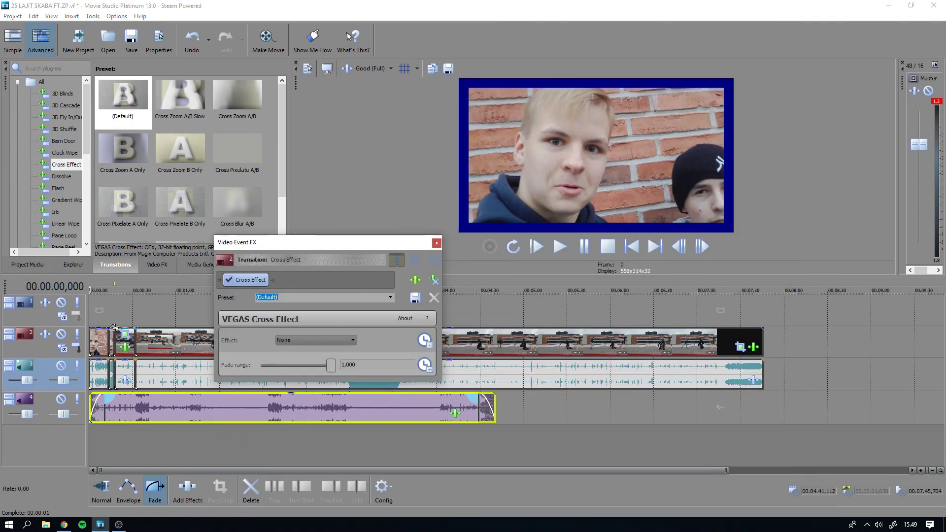
left_click(111, 289)
key("space")
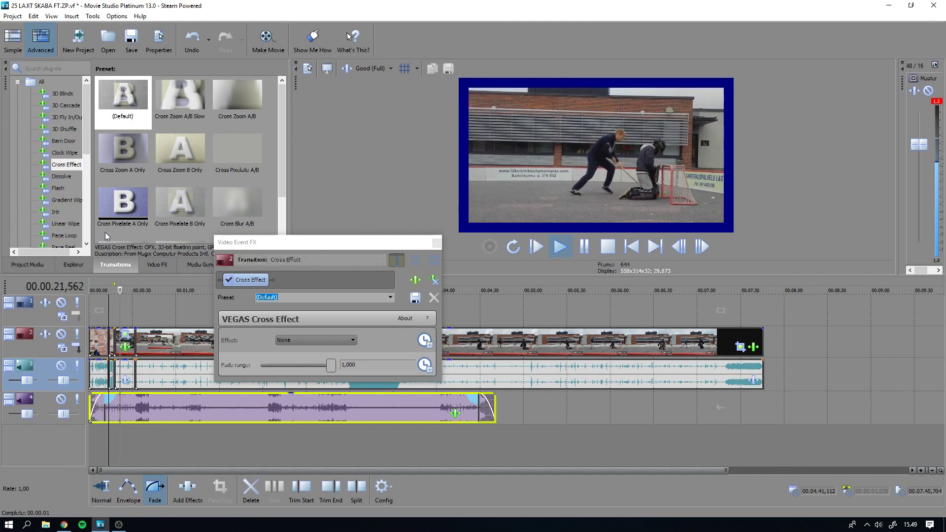
left_click(437, 243)
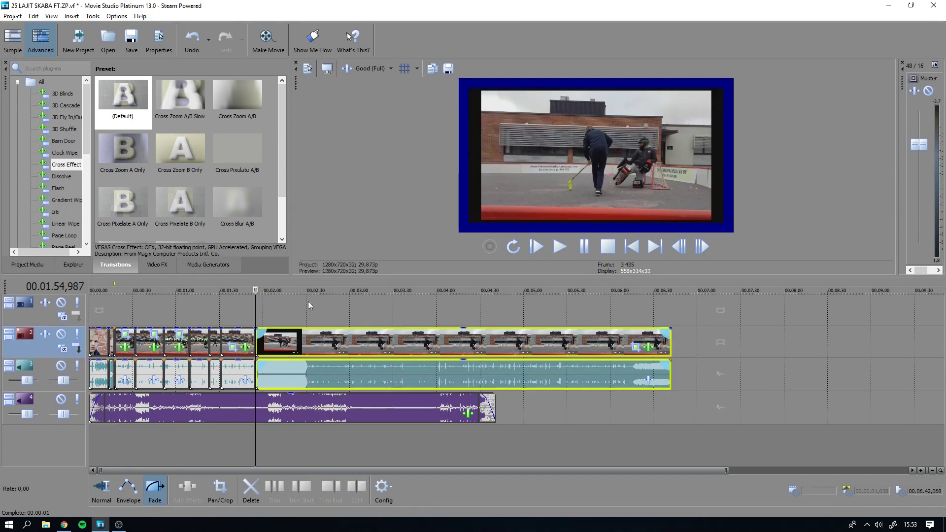
Split the last clip at 2:31.073 and delete only the audio of the section before the split
left_click(352, 496)
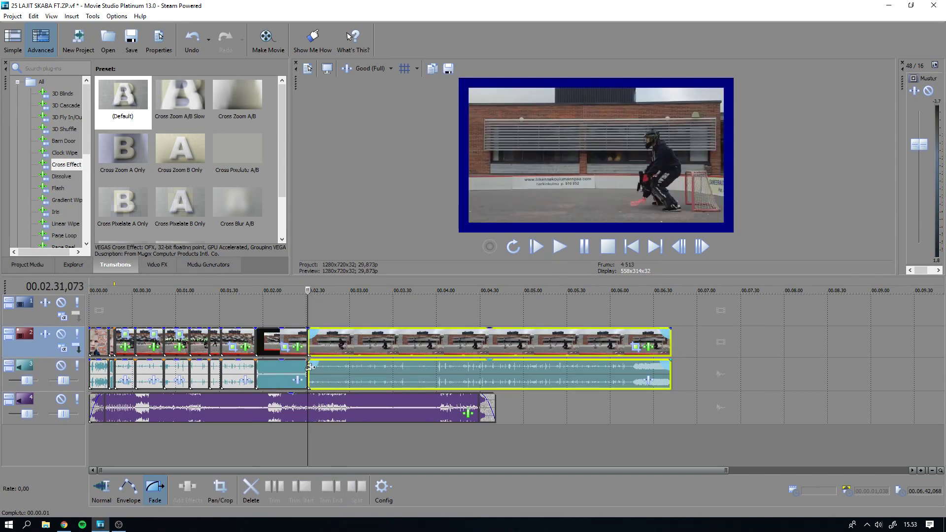
left_click(297, 369)
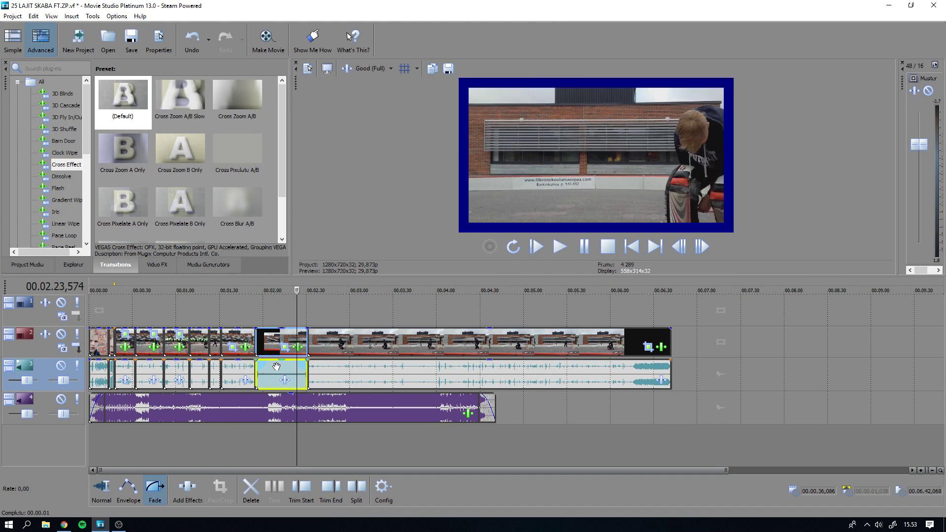
key("Delete")
mouse_move(344, 383)
left_mouse_down()
mouse_move(353, 383)
mouse_move(343, 384)
left_mouse_up()
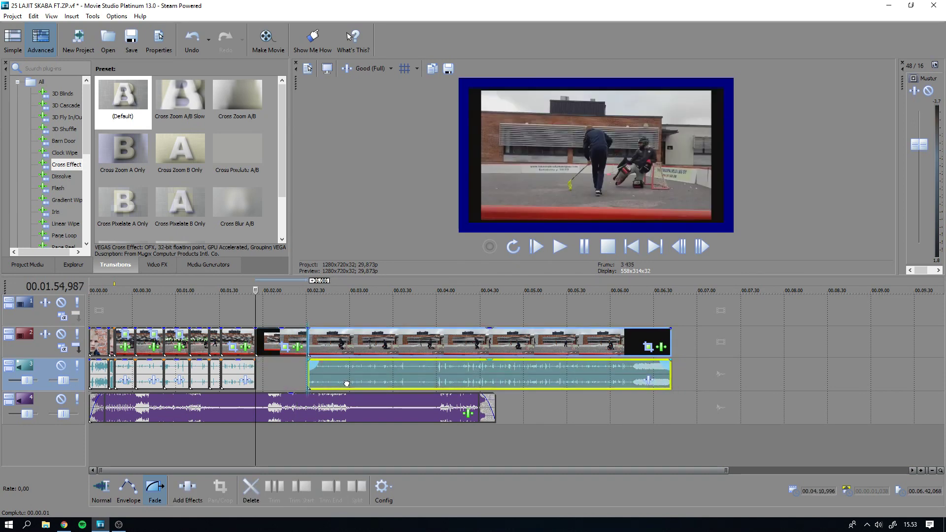
Play through the title-screen section and trim the start of its silent video clip at 2:10.988
left_click(256, 292)
key("space")
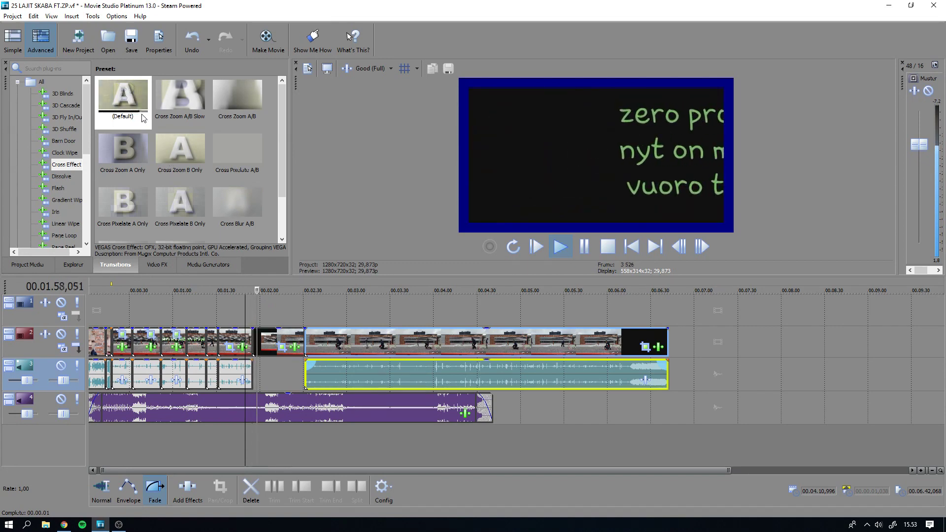
key("space")
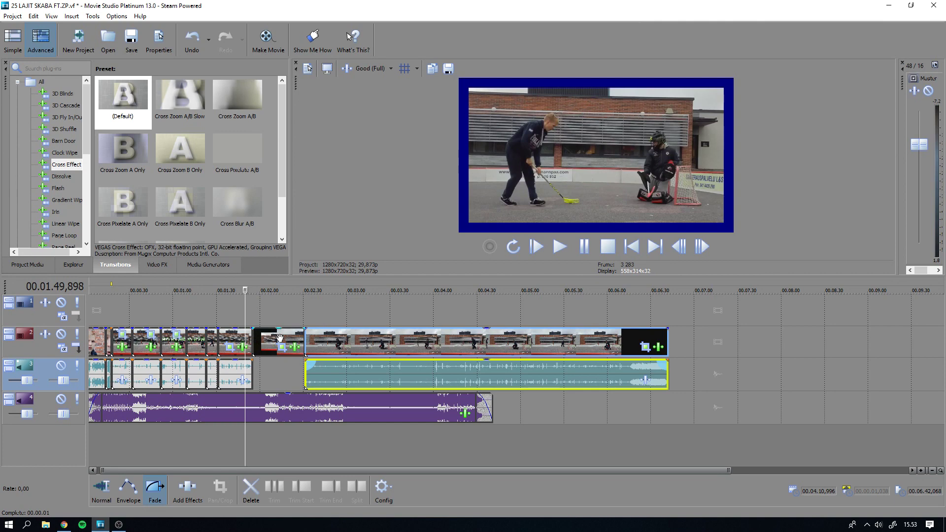
left_click_drag(270, 291, 275, 291)
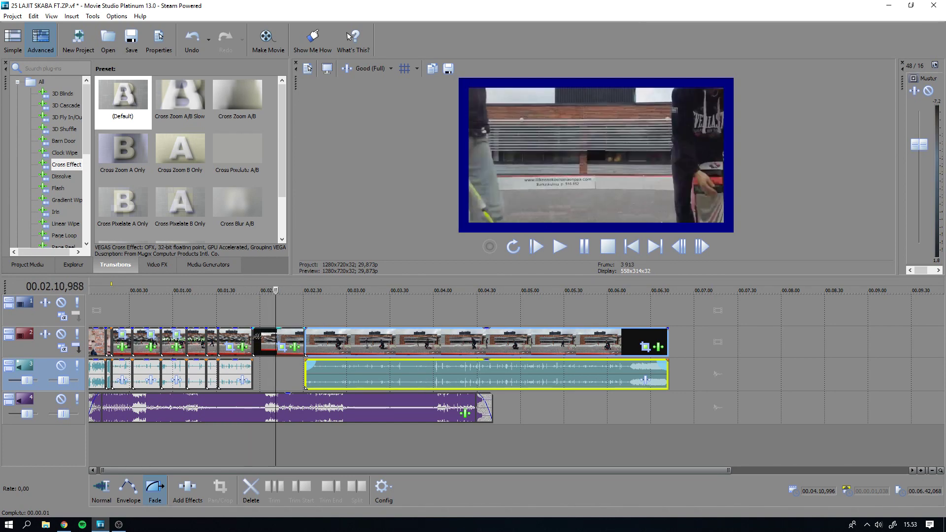
key("ctrl+d")
left_click_drag(258, 336, 282, 335)
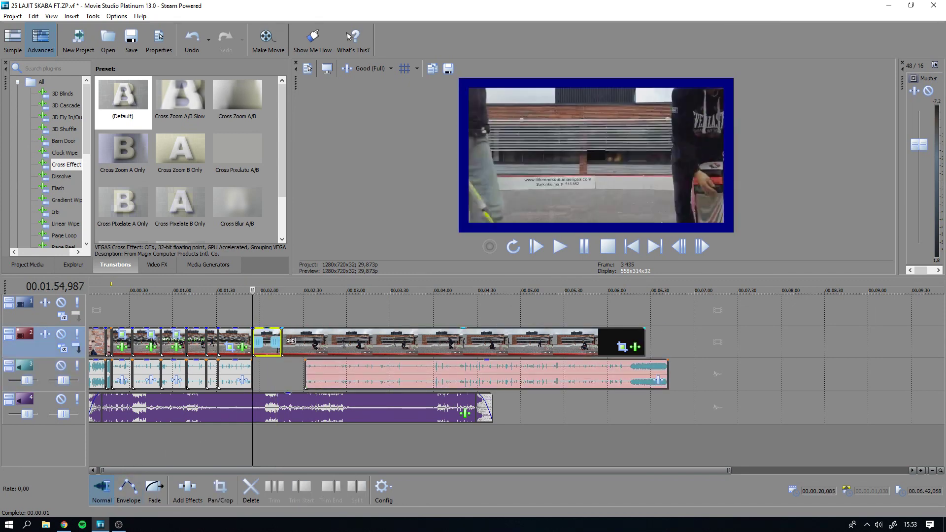
Realign the last video clip with its audio and move the trimmed silent clip right against its start, leaving a gap before it
left_click_drag(278, 315, 301, 316)
left_click_drag(388, 344, 412, 343)
left_click(325, 340)
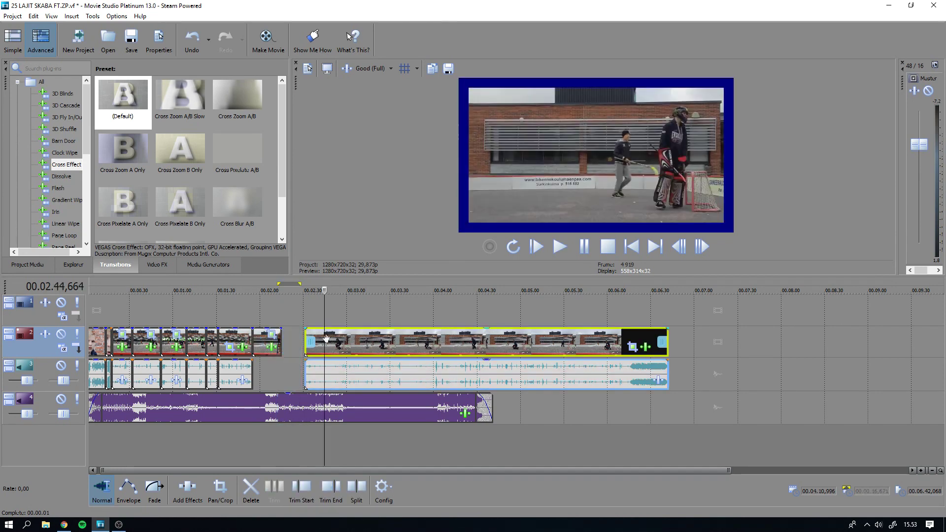
left_click_drag(267, 339, 290, 340)
left_click_drag(364, 343, 341, 349)
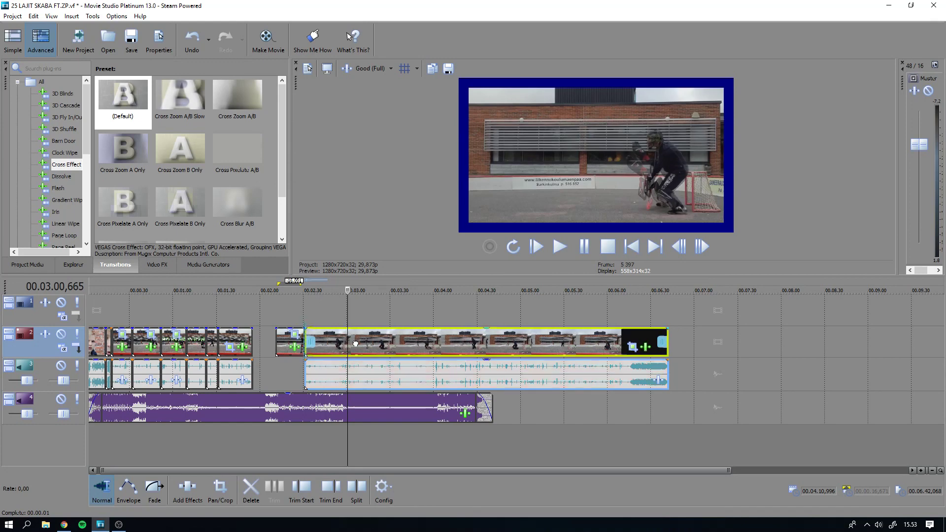
Insert a text title on the top track at 1:54.987 and replace its placeholder with "MRMATSKU MENEE"
left_click(253, 291)
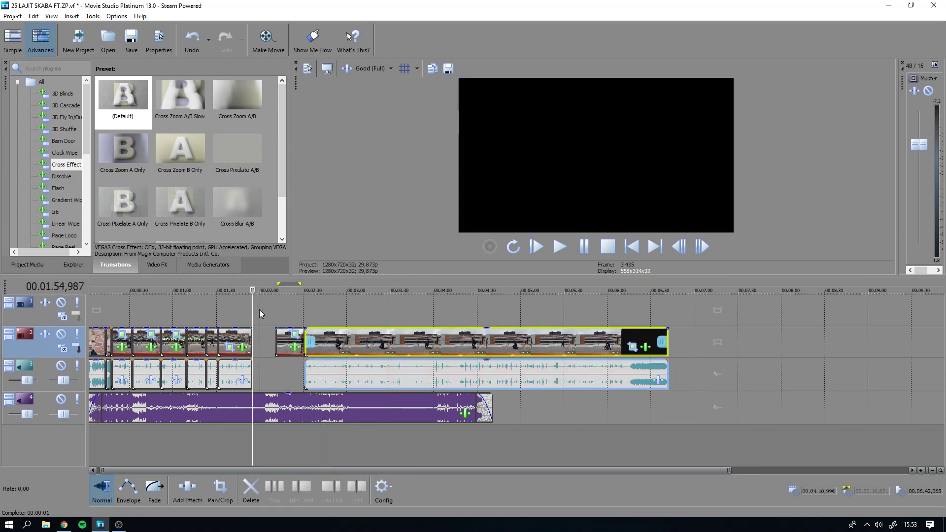
right_click(259, 316)
left_click(315, 456)
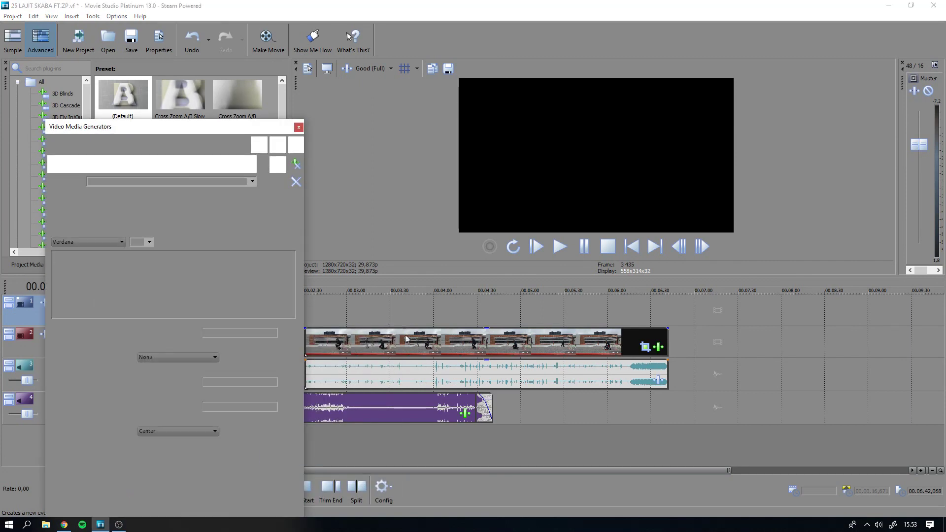
key("Delete")
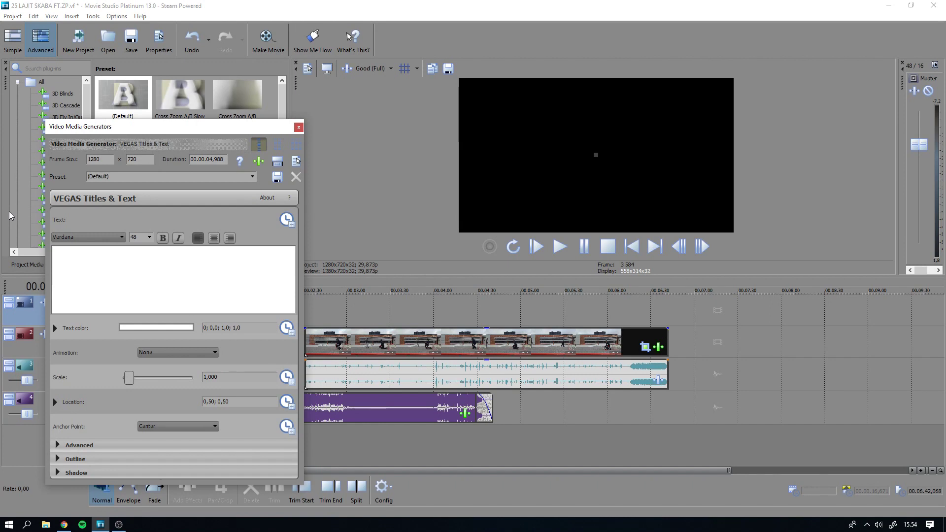
type("MRMATSKYU")
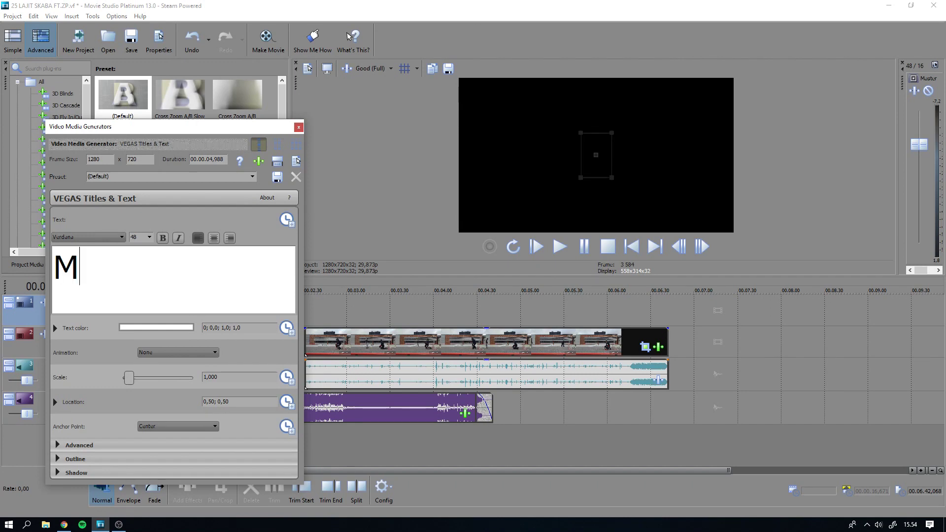
key("BackSpace")
key("BackSpace")
type("U MENEE")
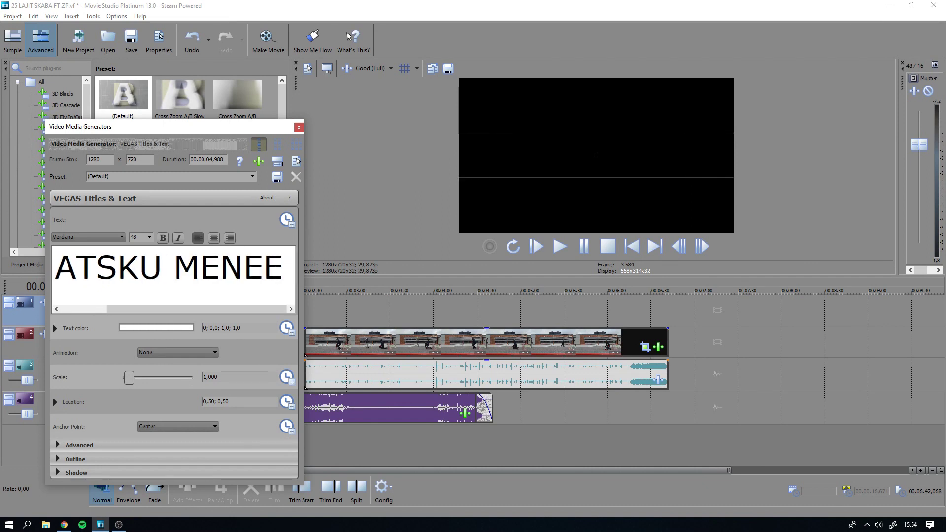
key("ctrl+a")
key("BackSpace")
type("MAAÖ")
key("BackSpace")
type("LIIN NYTTE")
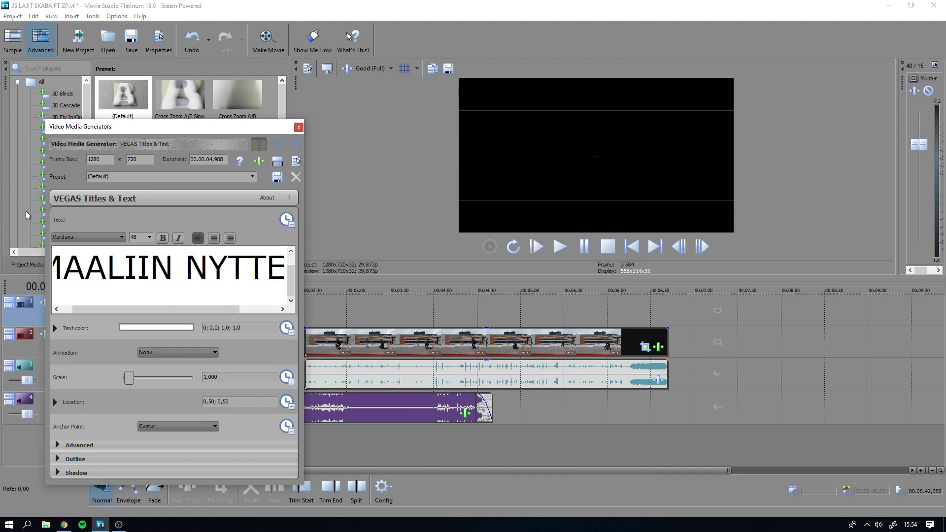
type("N")
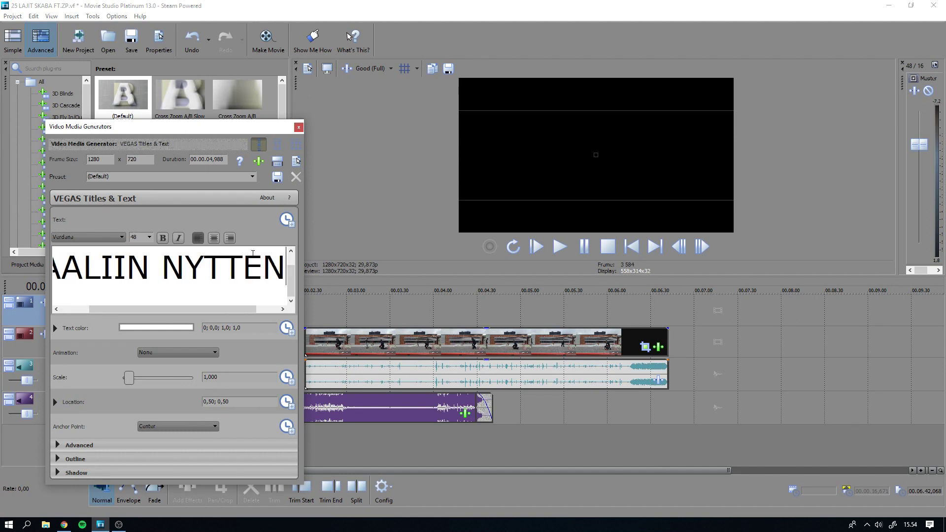
key("BackSpace")
key("ctrl+z")
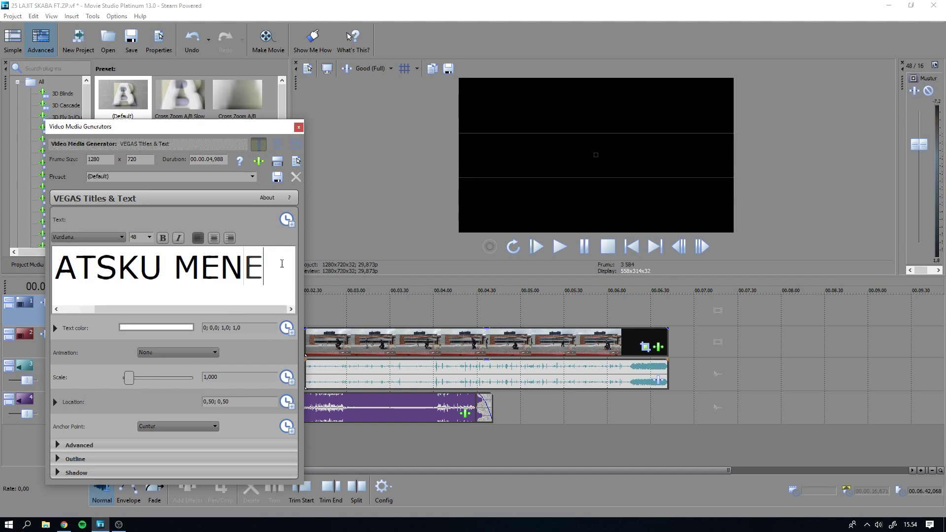
Change the title's wording to "MRMATSKUN VUORO"
key("BackSpace")
key("BackSpace")
key("BackSpace")
key("BackSpace")
key("BackSpace")
key("BackSpace")
type("N VUORO")
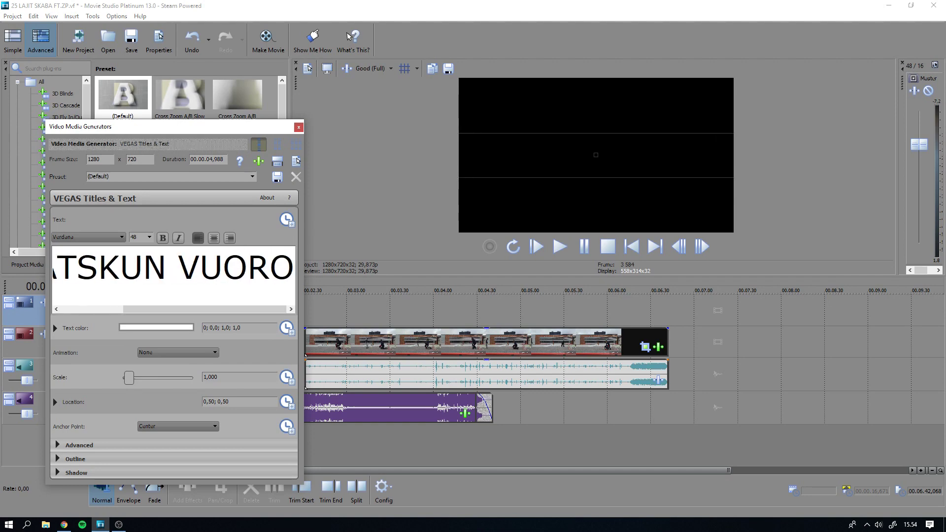
Add "MENNÄ TOLPPIEN" and "VÄLIIN" as the second and third lines of the title text
key("Return")
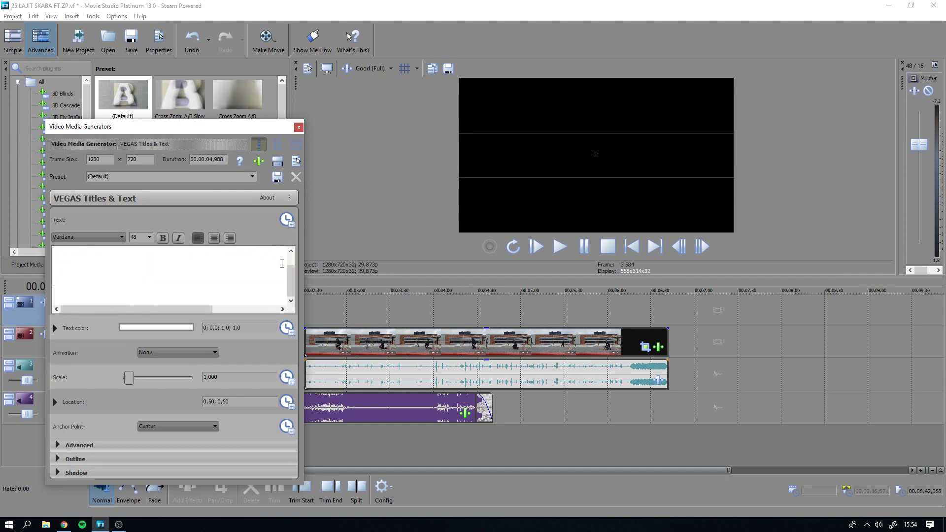
type("MENNÄ ")
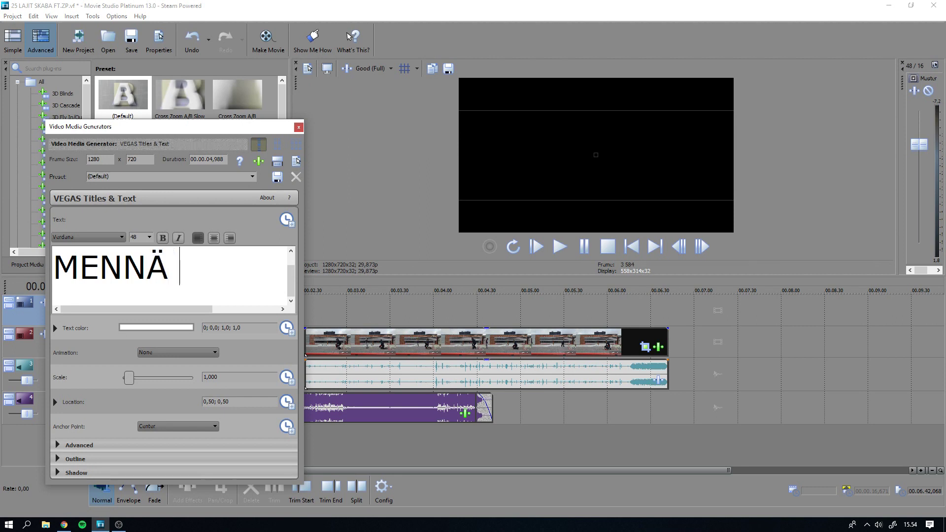
type("TOLPPIEN")
key("Return")
type("VÄLIIN")
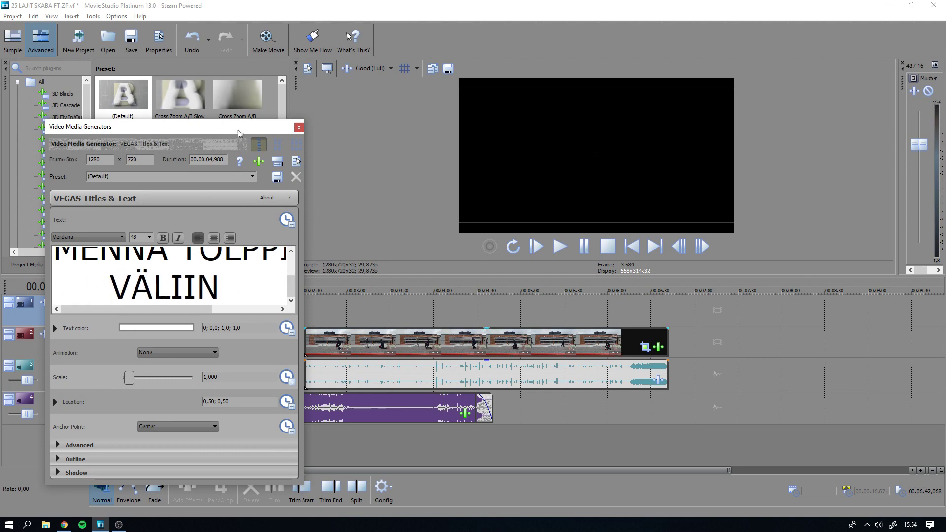
View the title at 1:54.987 and shrink it to a scale of about 0,702 at location 0,51; 0,50, fitting the frame
left_click_drag(239, 127, 218, 347)
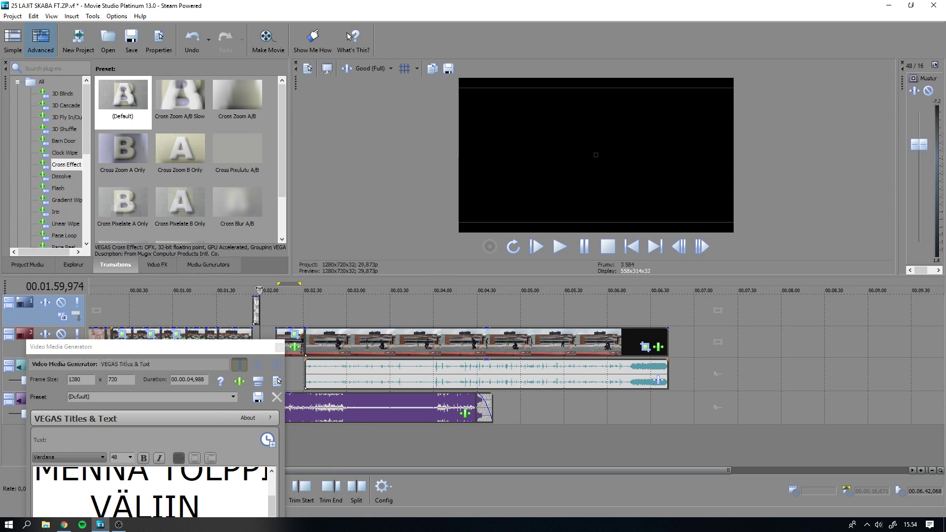
left_click_drag(260, 289, 254, 290)
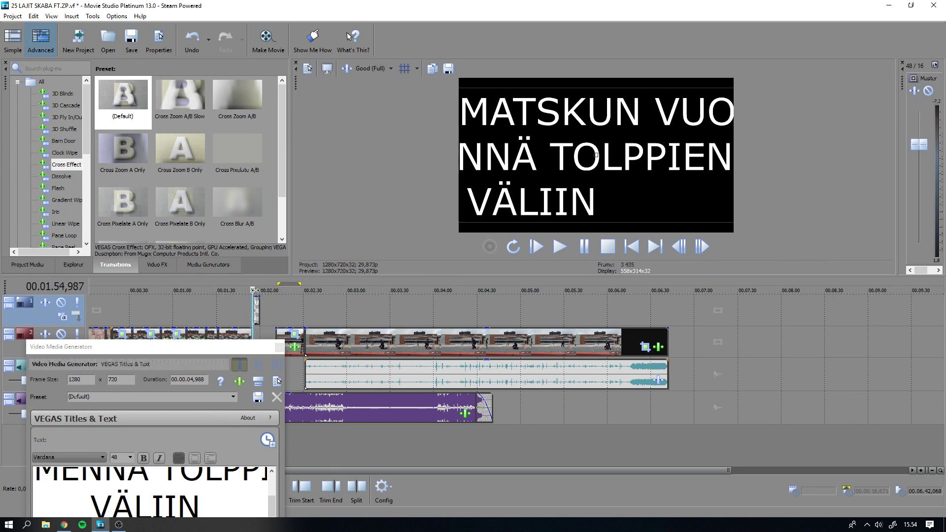
left_click_drag(460, 90, 536, 154)
left_click_drag(708, 117, 741, 118)
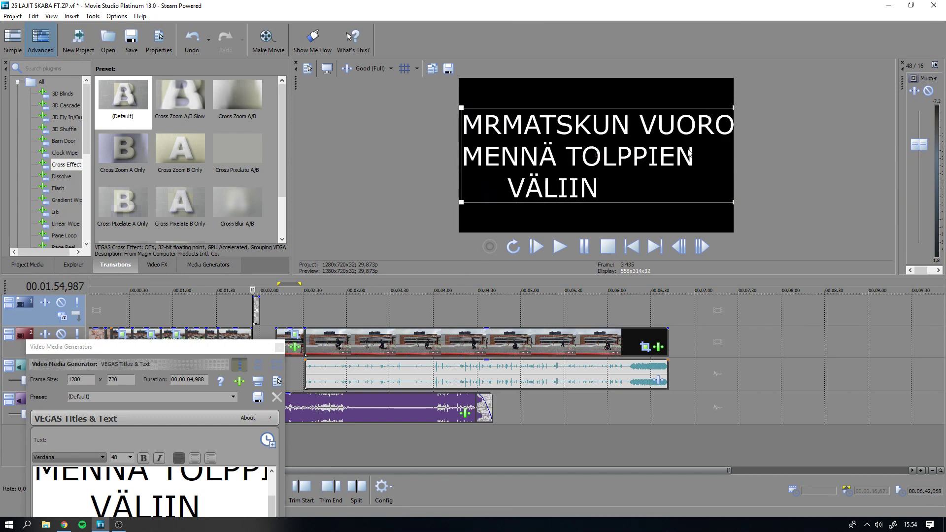
Indent the title's second and third lines with spaces so they are centred under the first line
left_click_drag(232, 355, 342, 140)
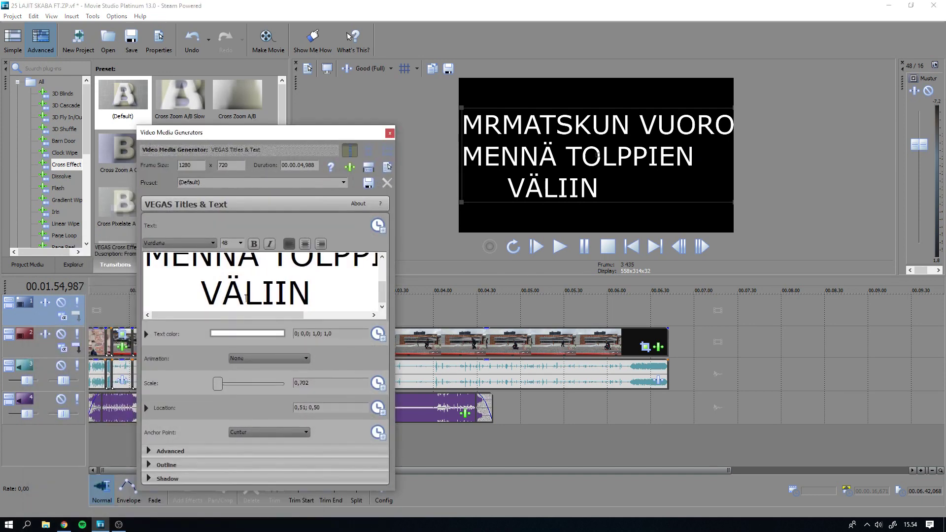
scroll(212, 291, "up", 2)
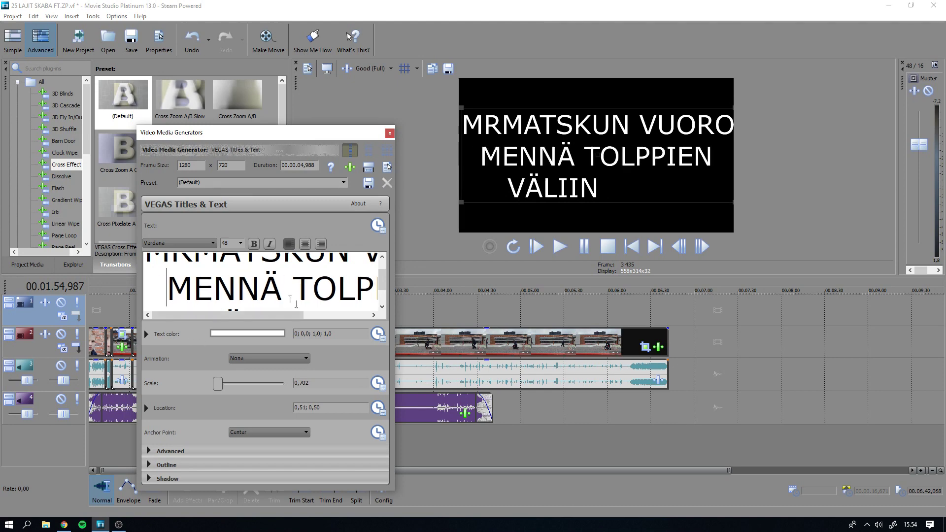
scroll(364, 307, "down", 2)
left_click(202, 293)
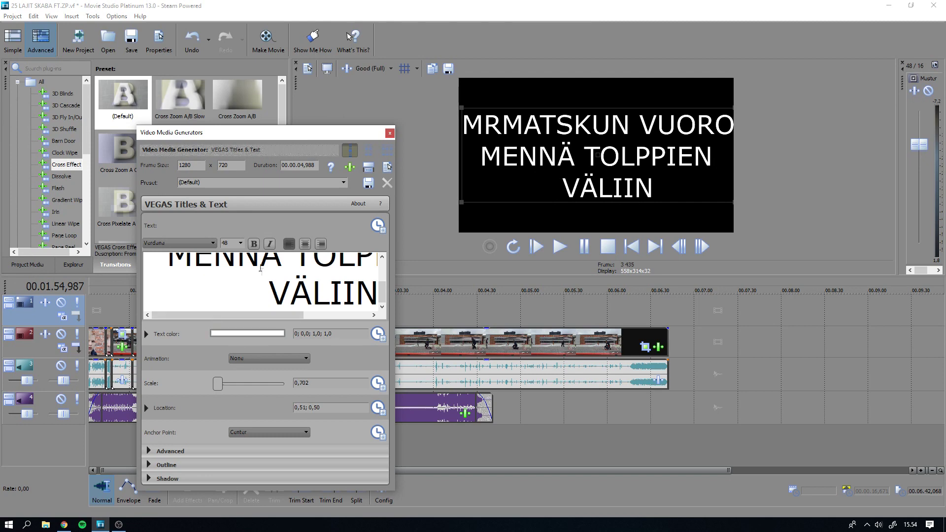
Select all three lines of the title text and change their font to Segoe UI
left_click(196, 241)
left_click(182, 337)
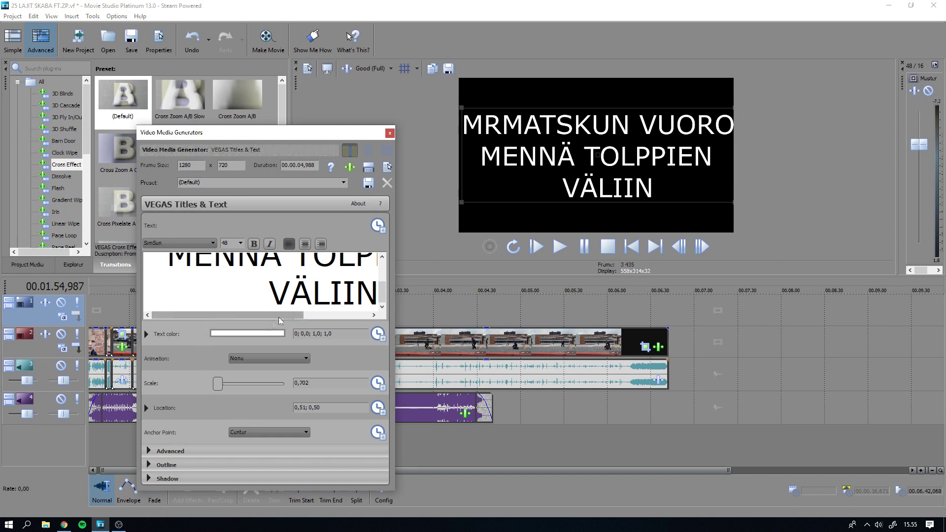
scroll(201, 277, "up", 3)
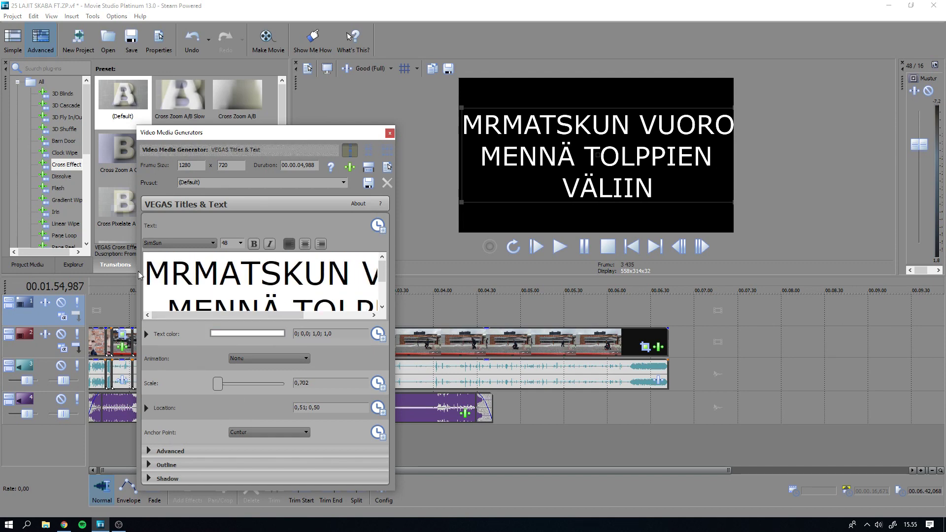
left_click_drag(144, 275, 354, 336)
left_click_drag(273, 302, 151, 277)
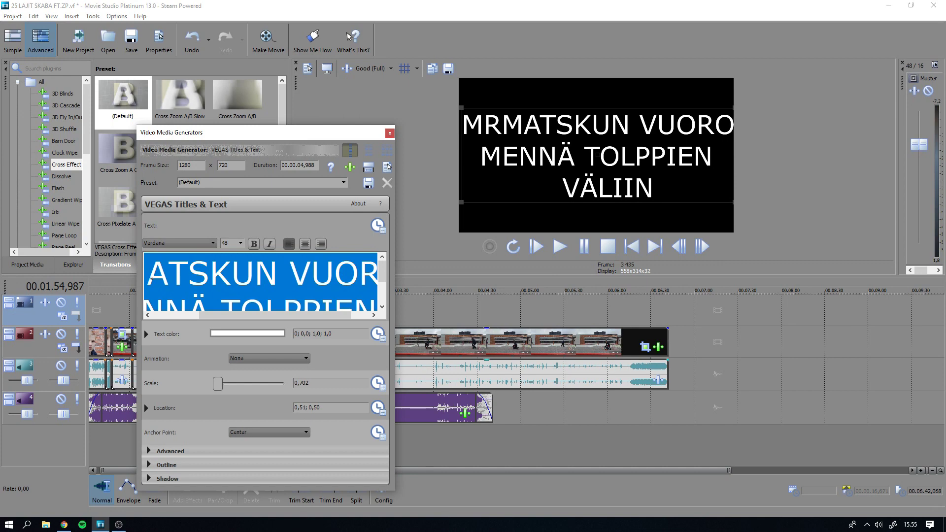
left_click(149, 273)
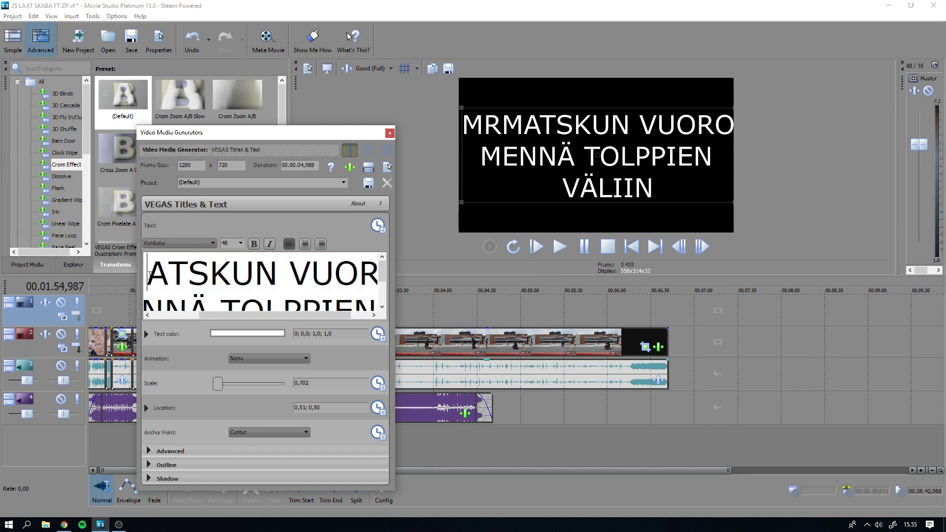
left_click_drag(276, 315, 256, 315)
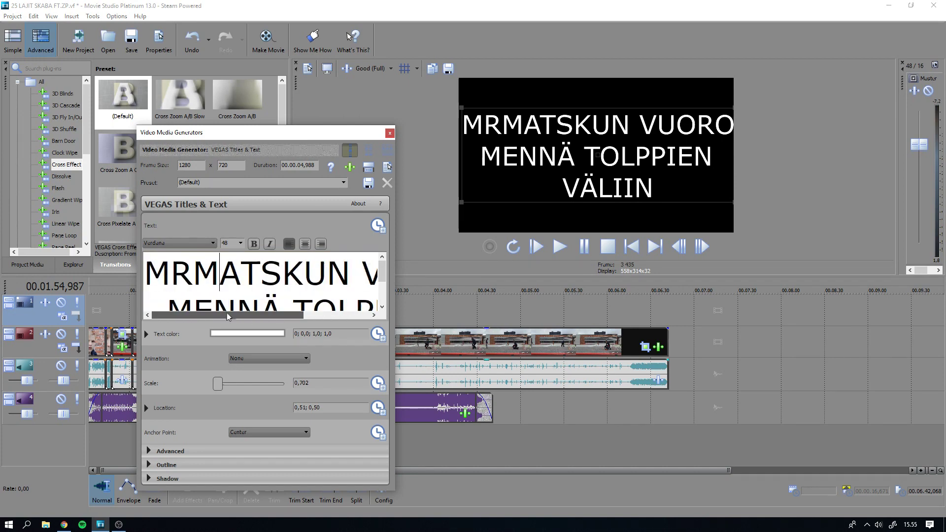
left_click_drag(146, 299, 320, 306)
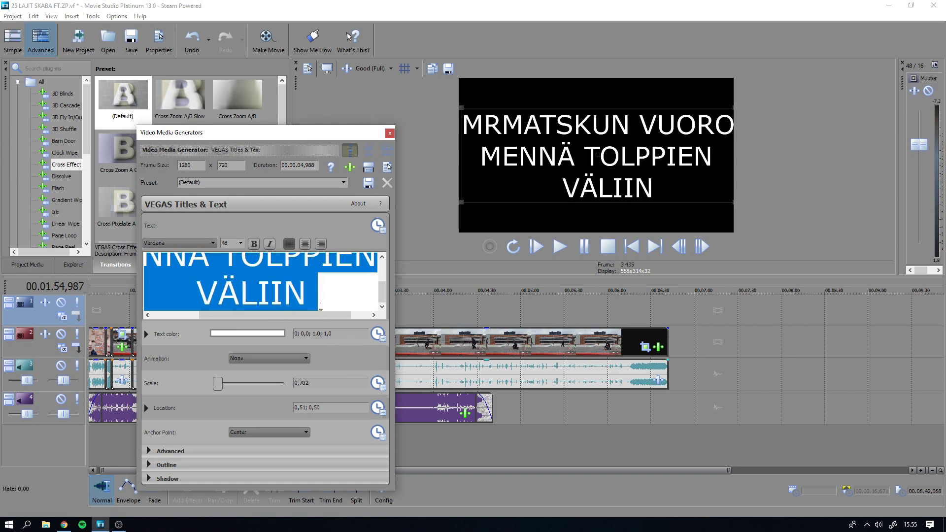
left_click(192, 241)
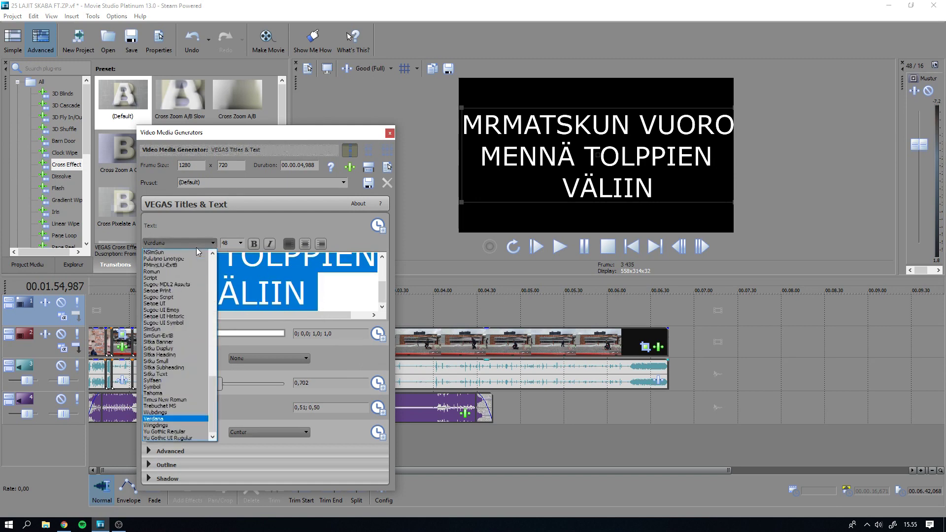
left_click(175, 298)
Try Consolas as the font of the selected title text
left_click(195, 243)
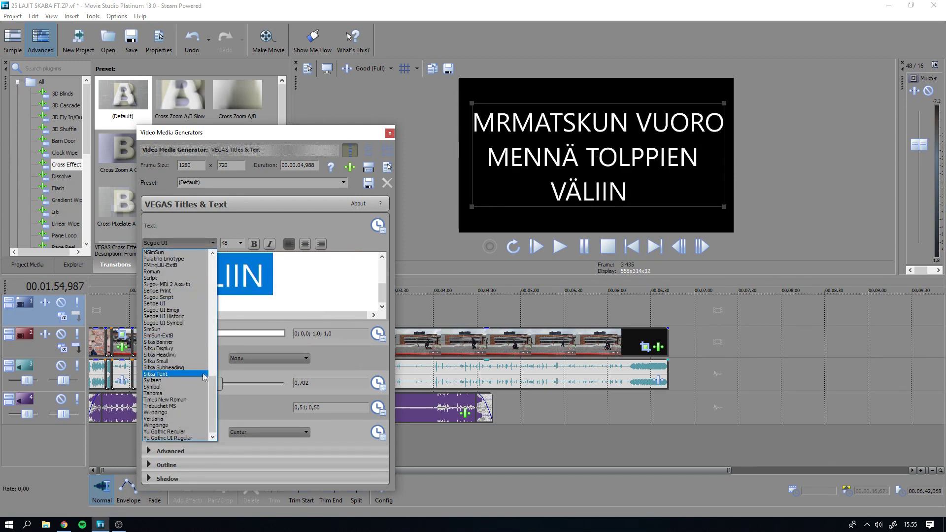
scroll(181, 371, "up", 5)
scroll(181, 371, "up", 5)
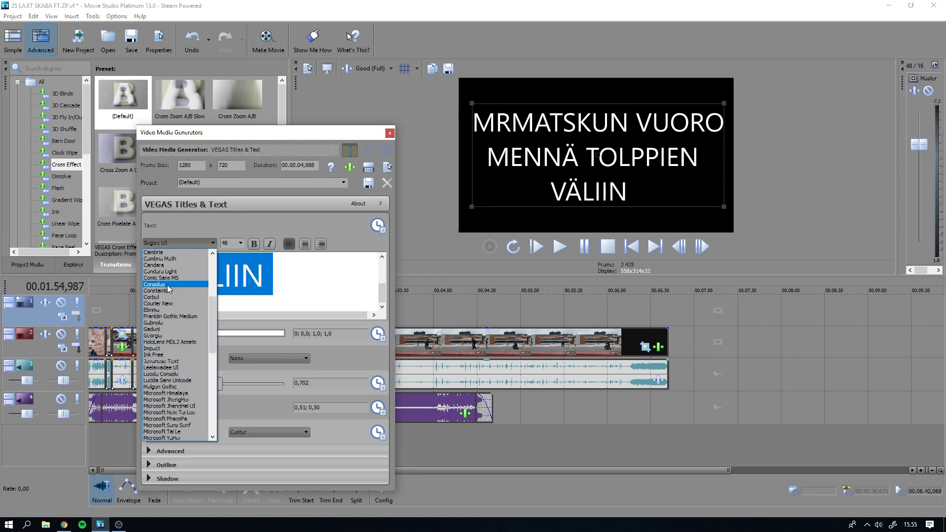
left_click(167, 285)
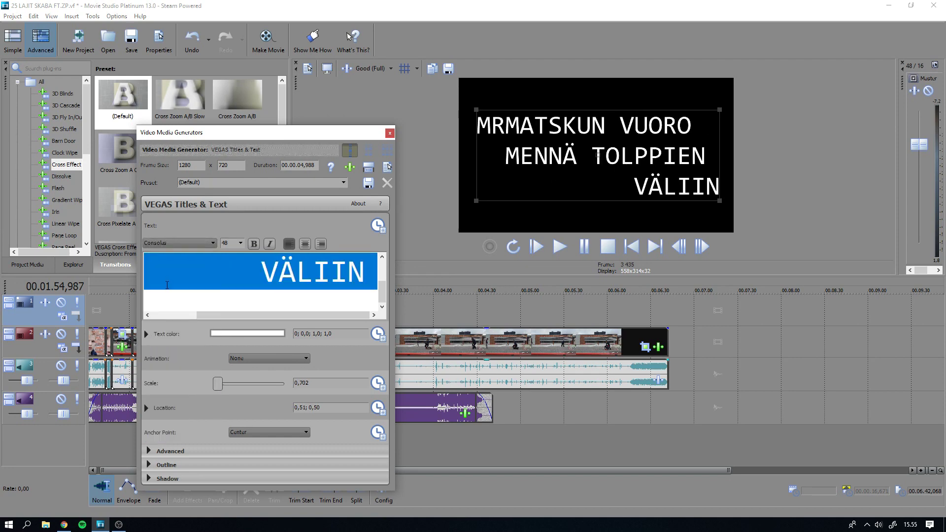
Set the title text's font to Ebrima and make it bold
left_click(195, 243)
left_click(189, 279)
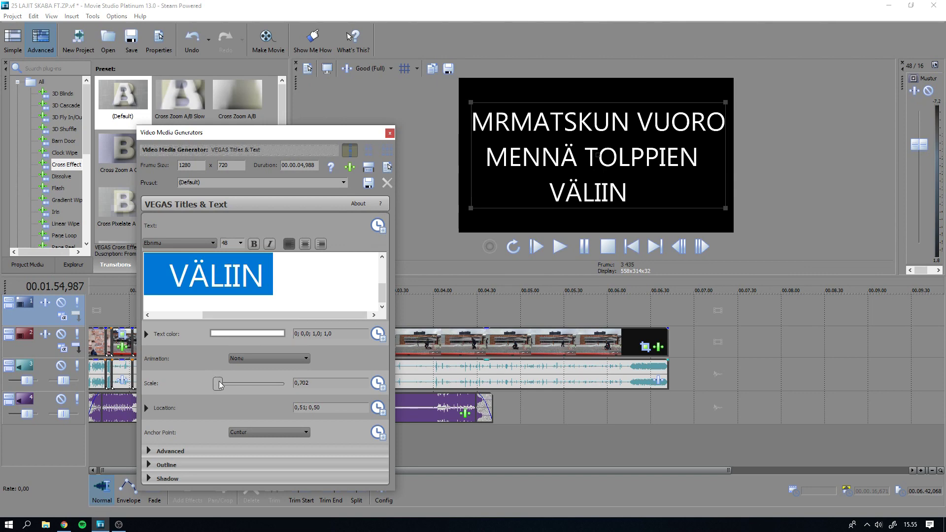
left_click(254, 245)
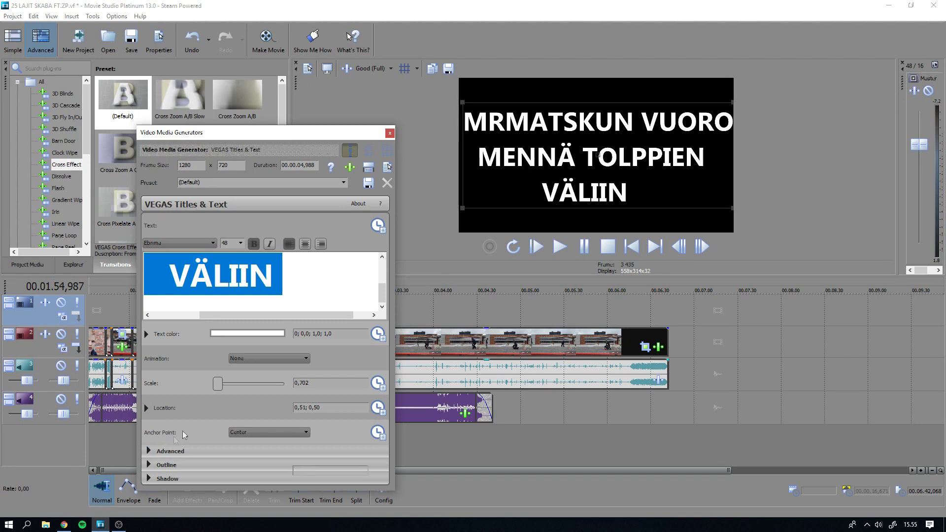
Give the title a pure red outline (0; 1,0; 1,0; 1,0) with a width of about 4,336
left_click(147, 451)
scroll(194, 421, "down", 2)
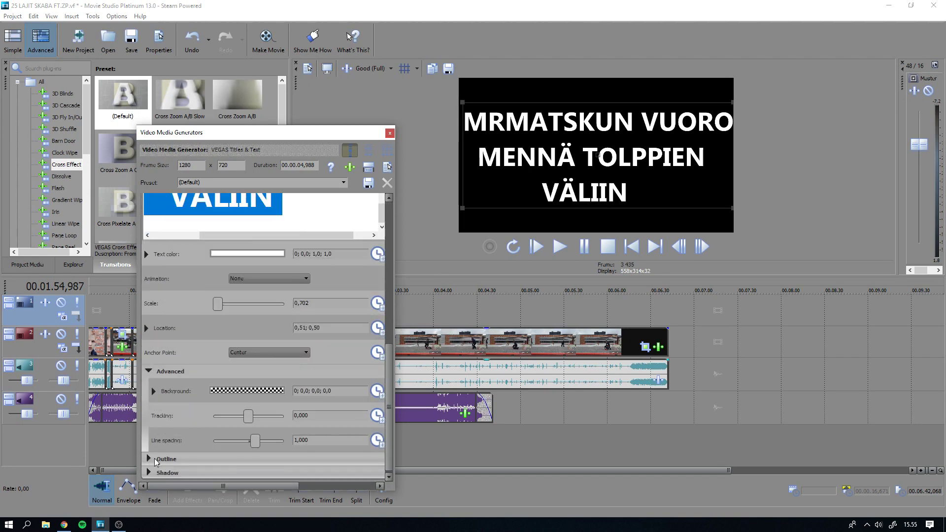
scroll(191, 431, "up", 1)
scroll(190, 430, "down", 2)
left_click(166, 410)
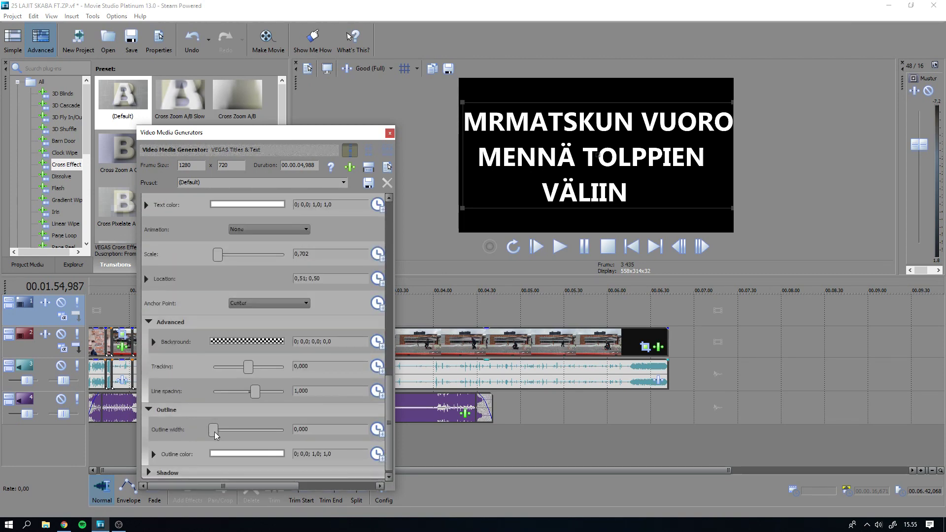
left_click(237, 453)
mouse_move(285, 423)
left_mouse_down()
mouse_move(285, 502)
mouse_move(285, 422)
left_mouse_up()
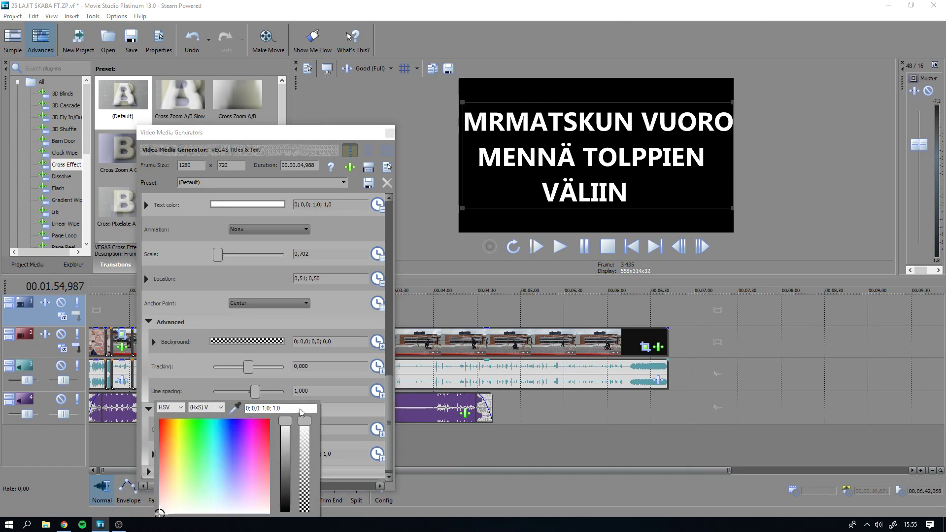
left_click(236, 432)
left_click_drag(269, 431, 274, 405)
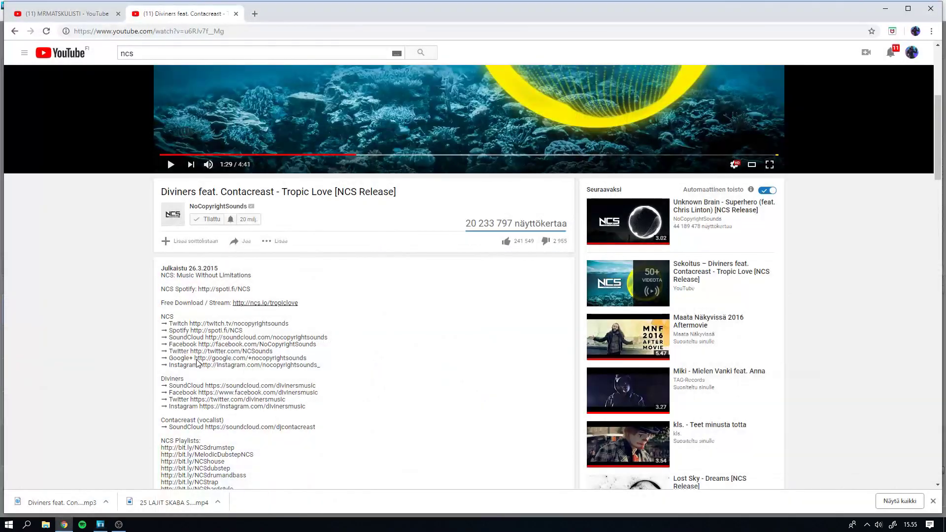
key("alt+Tab")
left_click(101, 525)
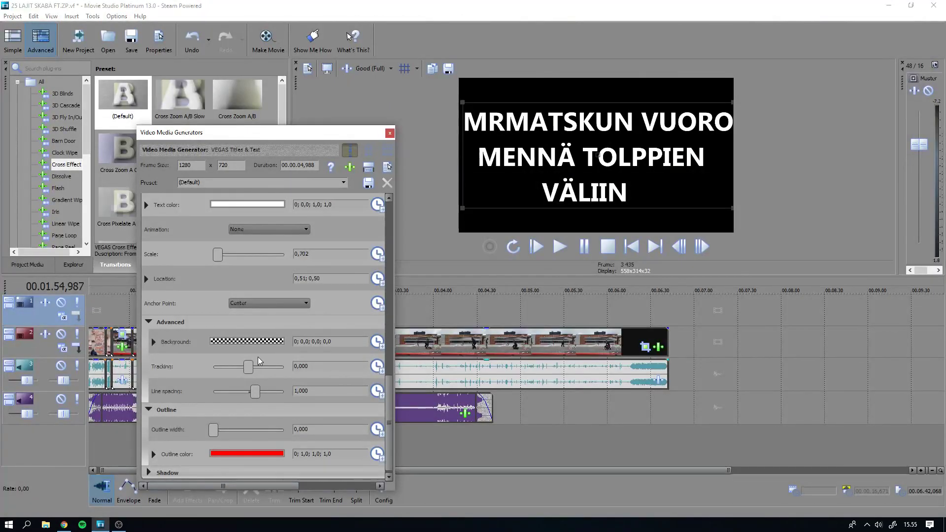
left_click_drag(221, 432, 249, 431)
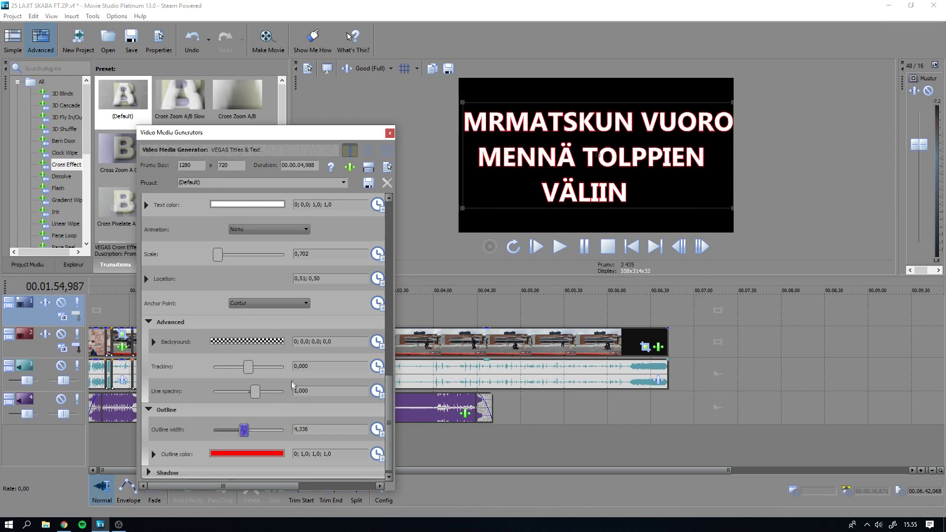
Enable the title's shadow with a horizontal offset of about 0,301 and a blur of about 0,056
scroll(222, 429, "up", 1)
scroll(222, 429, "down", 1)
left_click(150, 473)
scroll(179, 431, "down", 1)
scroll(178, 430, "down", 1)
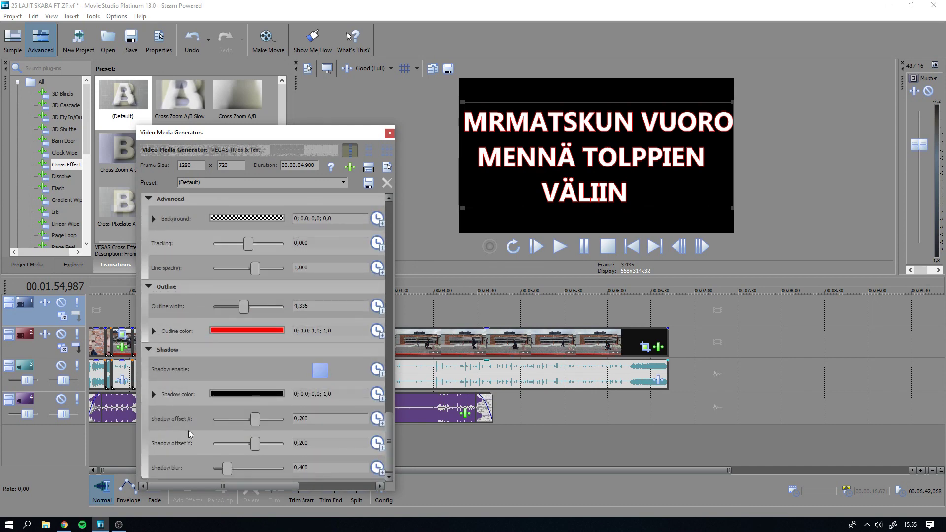
left_click(320, 371)
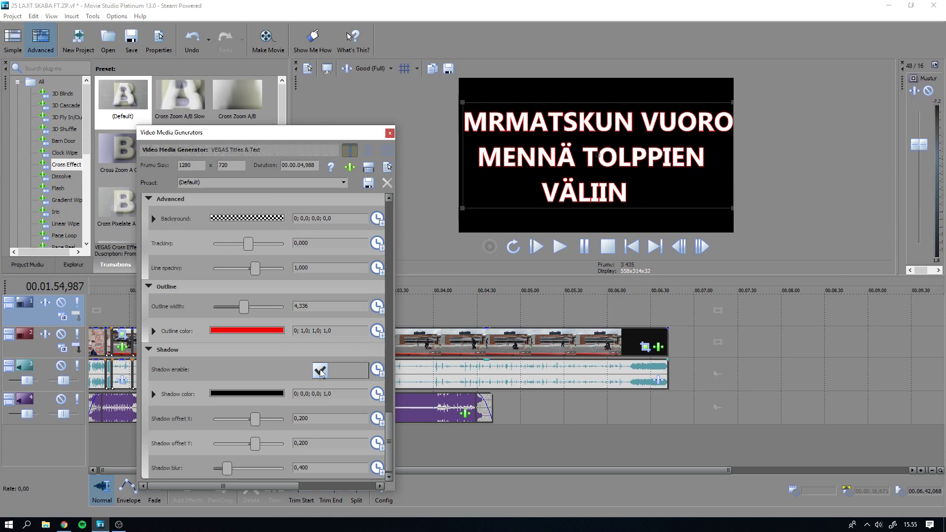
left_click(273, 421)
left_click(219, 469)
left_click(255, 446)
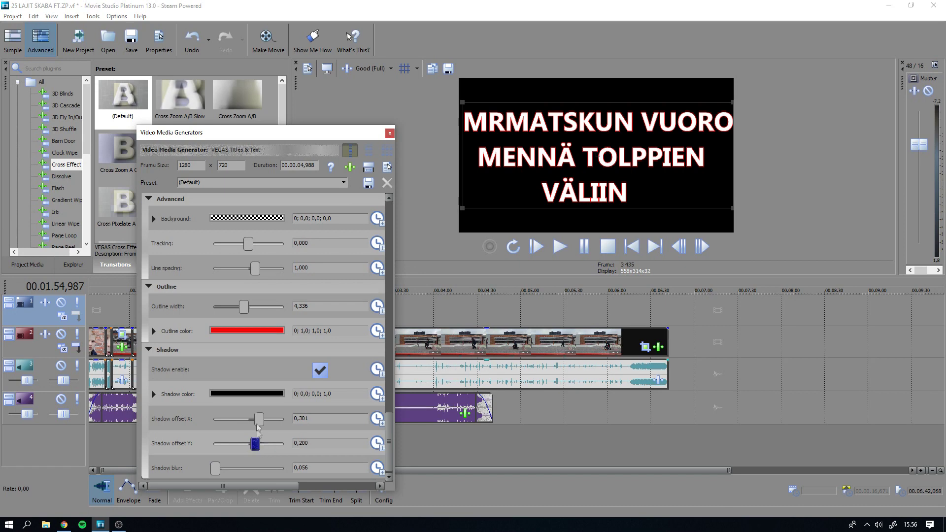
Make the title's shadow white and set its offsets to about -0,021 in X and 0,077 in Y
left_click(246, 393)
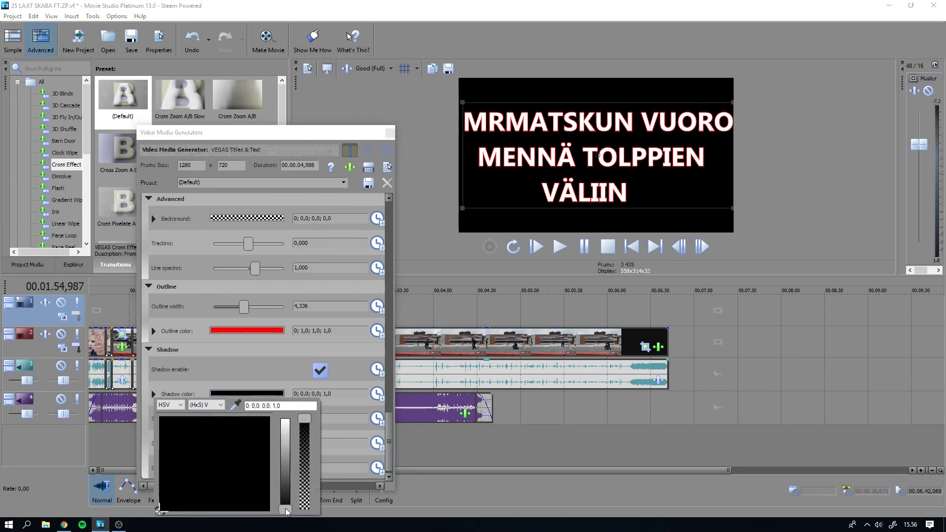
left_click_drag(287, 511, 286, 420)
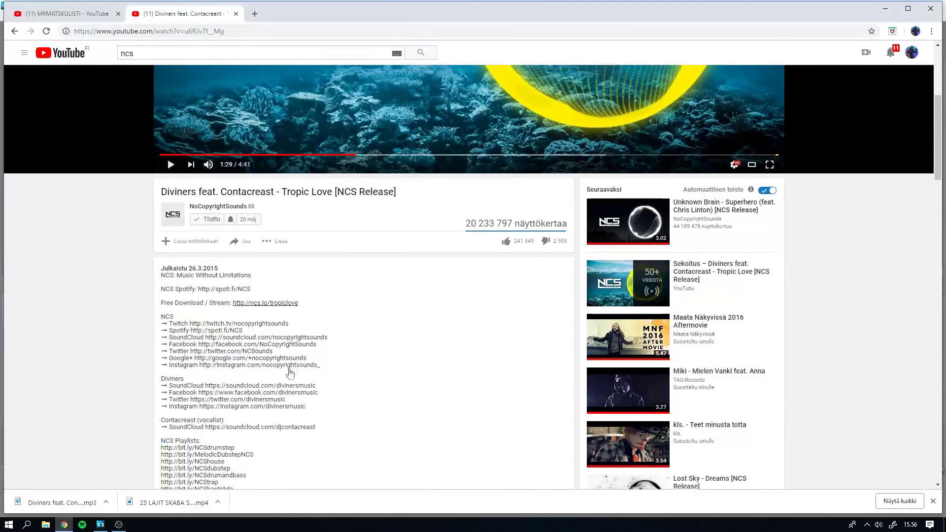
left_click(100, 524)
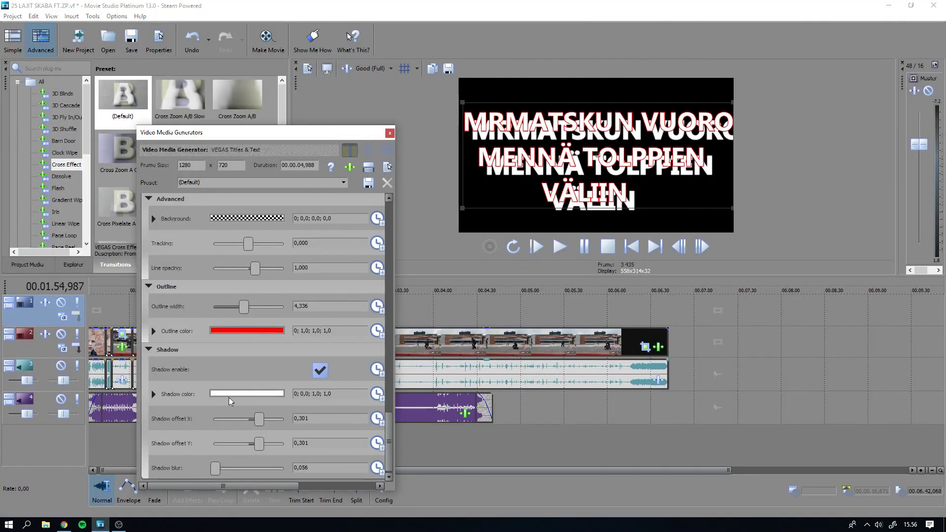
left_click_drag(258, 421, 254, 445)
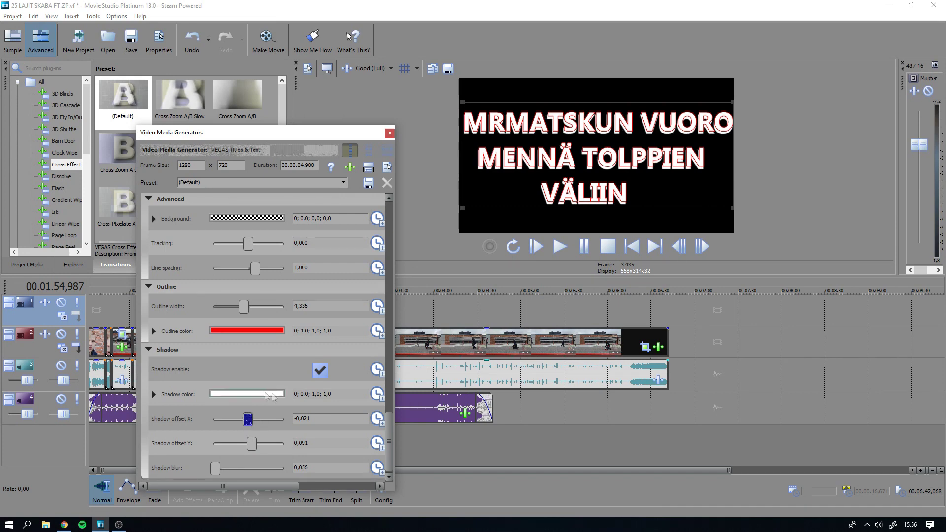
left_click_drag(254, 447, 255, 446)
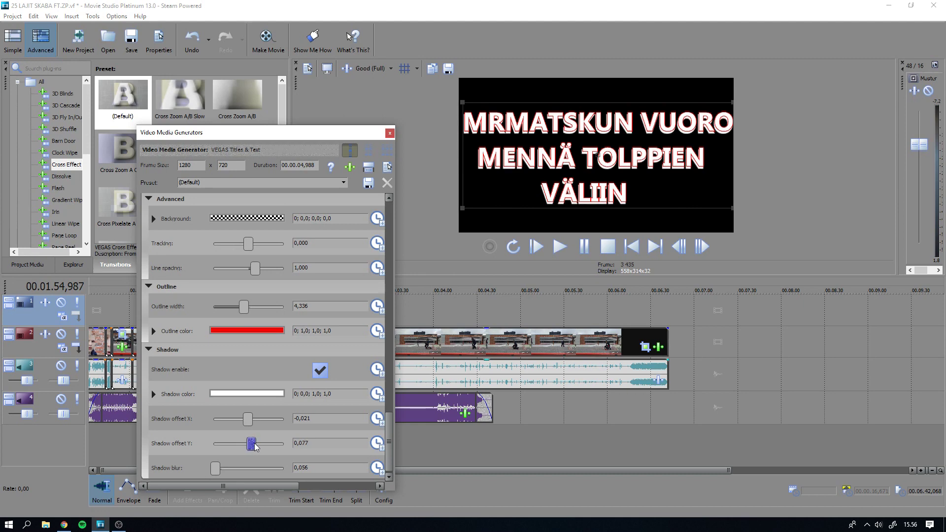
Move the title event into the gap on the main video track and extend it up to the next clip
left_click(389, 133)
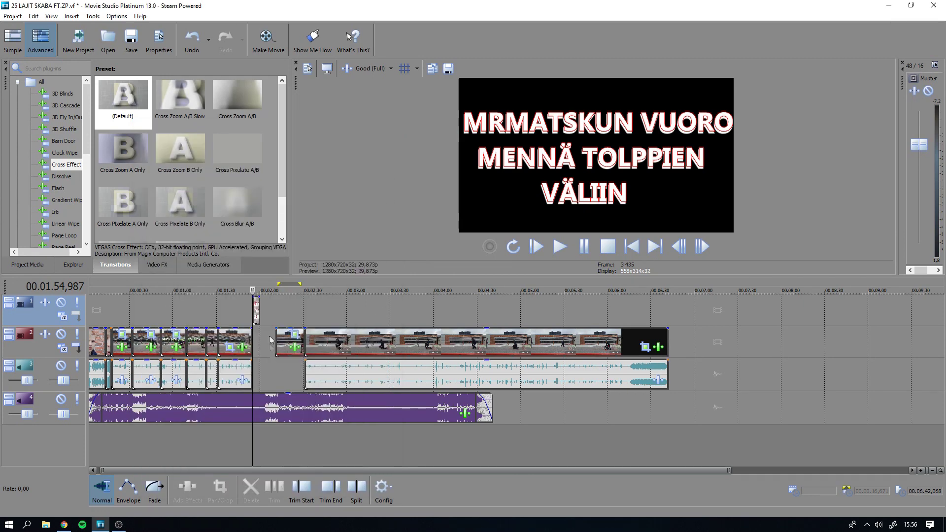
scroll(274, 294, "up", 4)
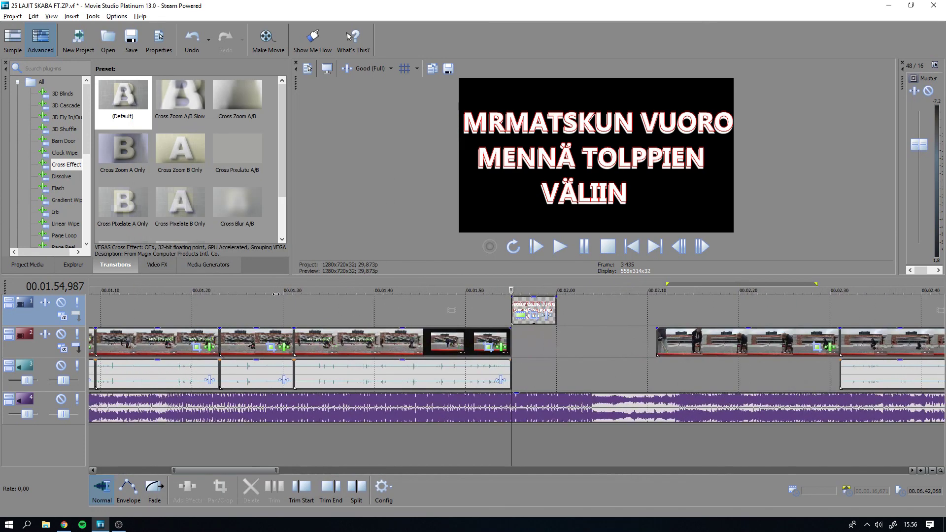
left_click(534, 307)
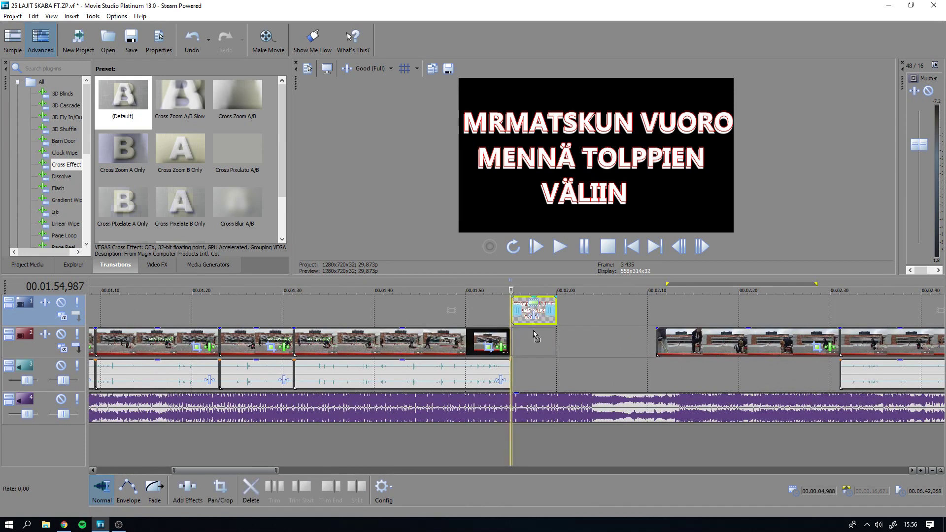
left_click_drag(536, 347, 694, 346)
Try shifting the long audio event to the end of the title, and realign it with its own video clip
left_click_drag(875, 373, 692, 376)
left_click(721, 311)
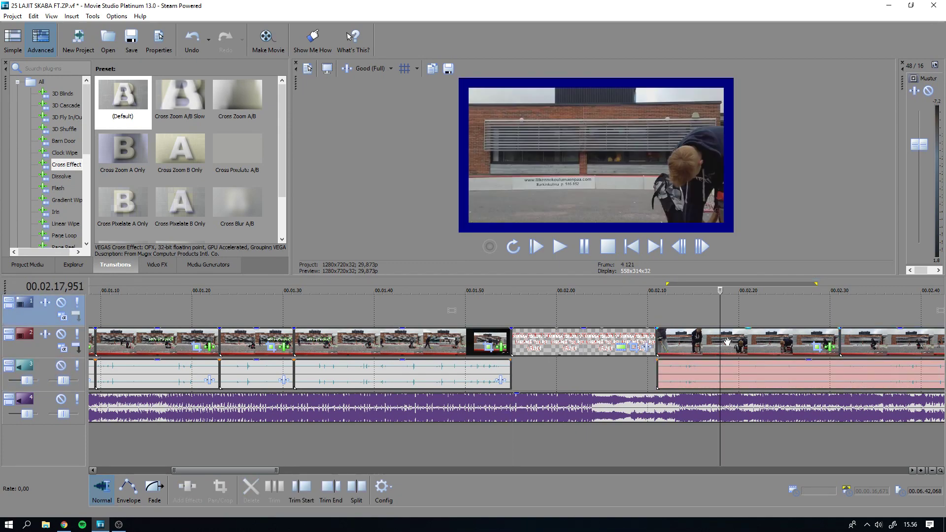
scroll(690, 345, "down", 10)
left_click_drag(475, 377, 498, 377)
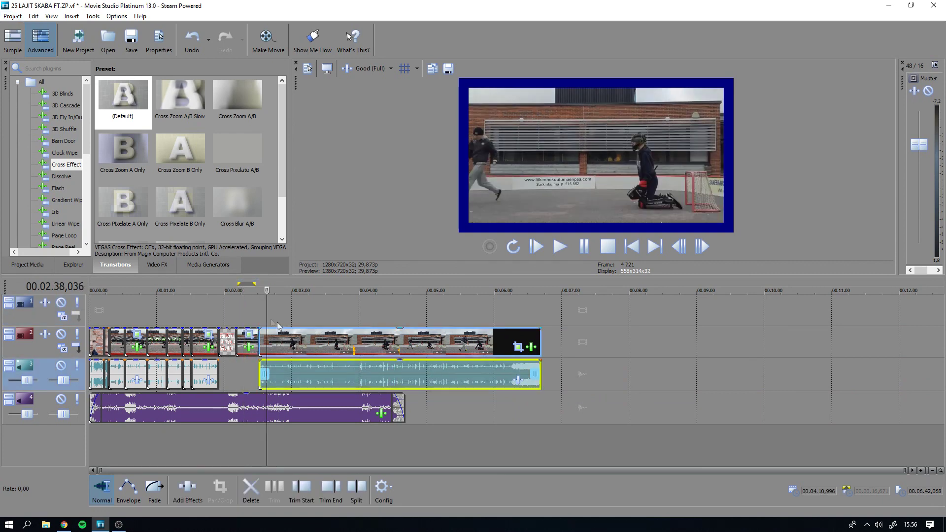
Apply the Cross Zoom A Only transition at both the start and the end of the title event
left_click(226, 291)
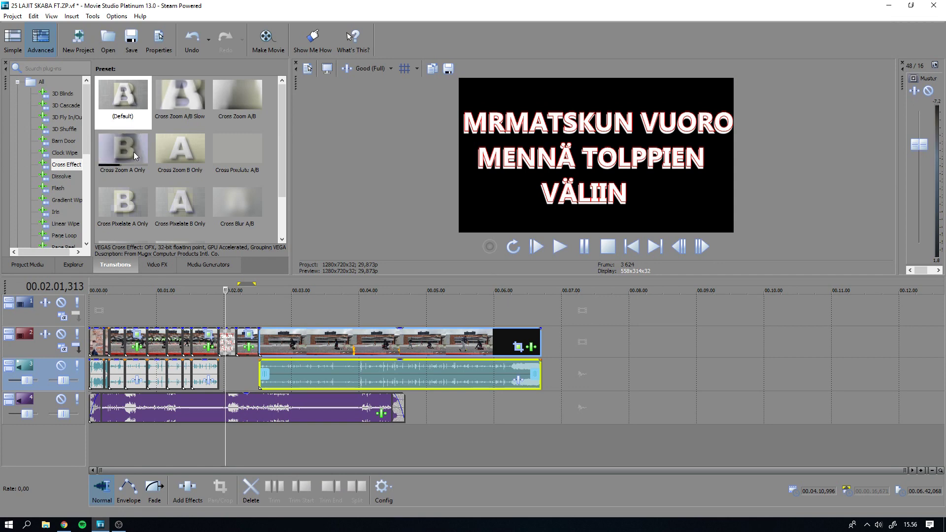
left_click_drag(132, 153, 222, 337)
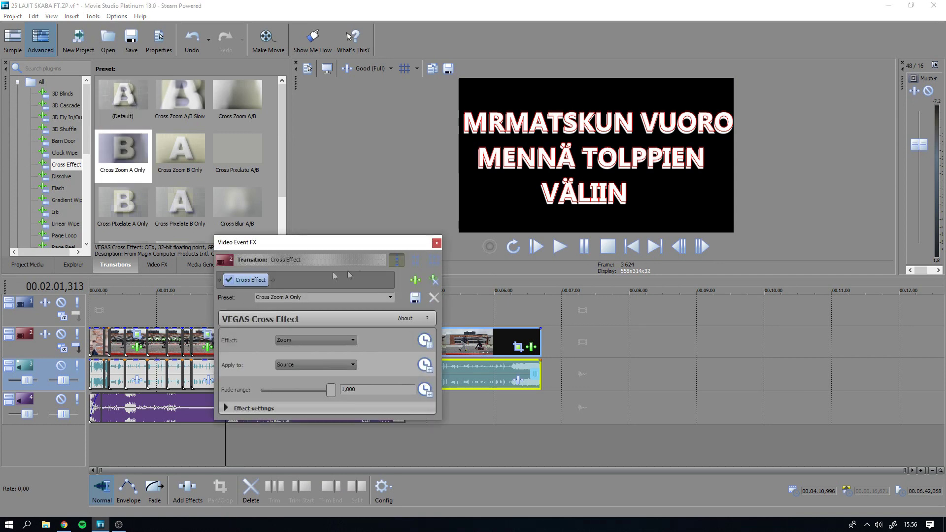
left_click(436, 243)
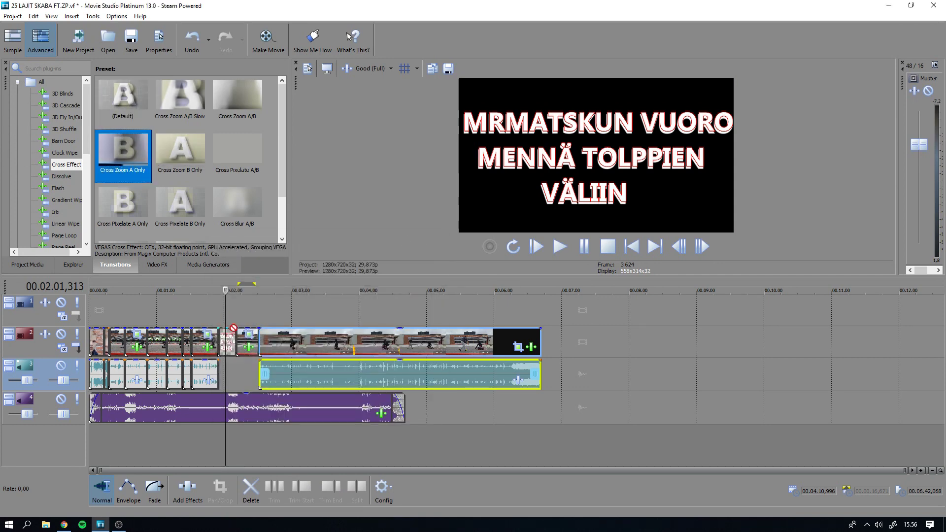
left_click(239, 333)
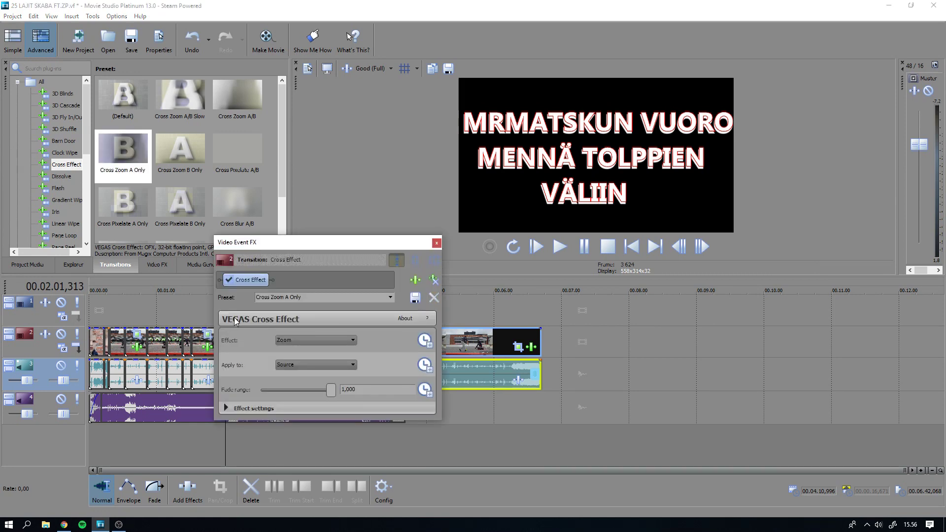
left_click(436, 243)
Play back the title section to check how it and its transitions look
left_click_drag(225, 292, 212, 294)
key("space")
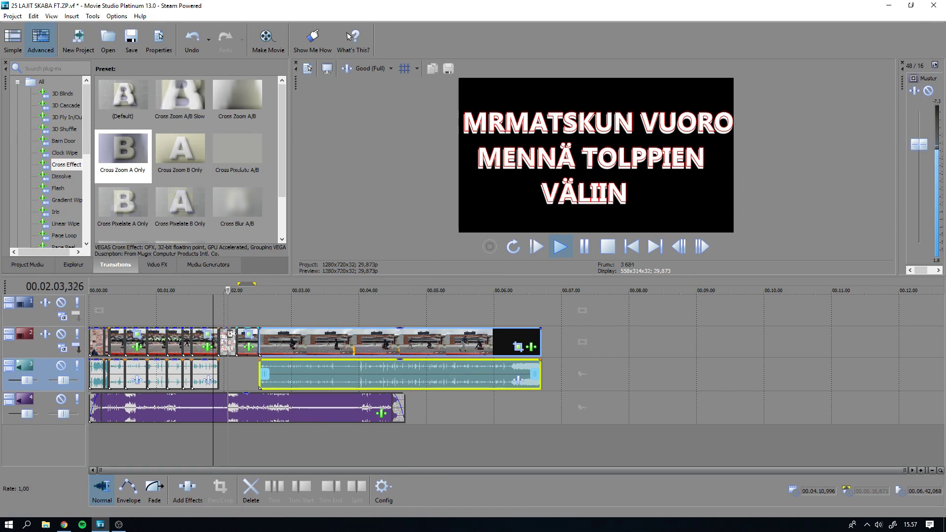
key("space")
left_click(224, 290)
key("space")
key("space")
left_click(227, 290)
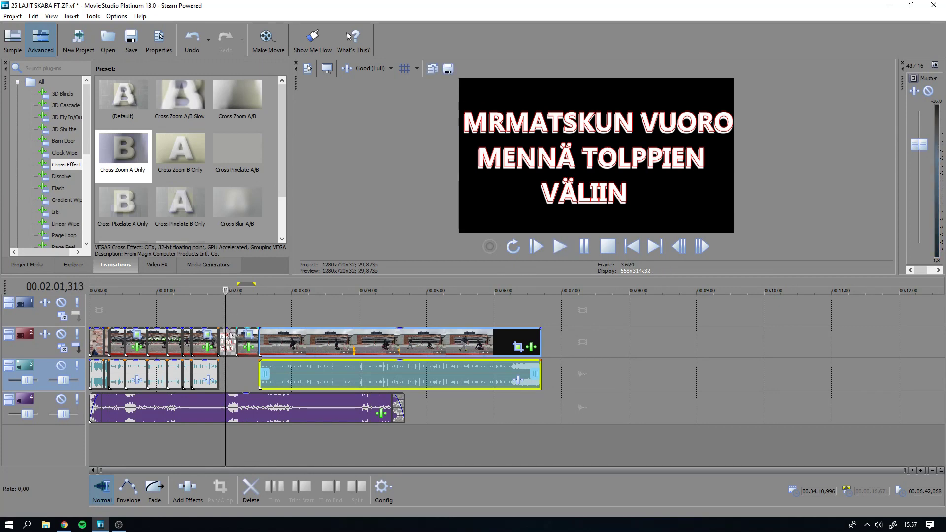
Trim the title's end at 00.02.00,878, close the gap with the following clips, and shift their audio back in line
left_click(225, 340)
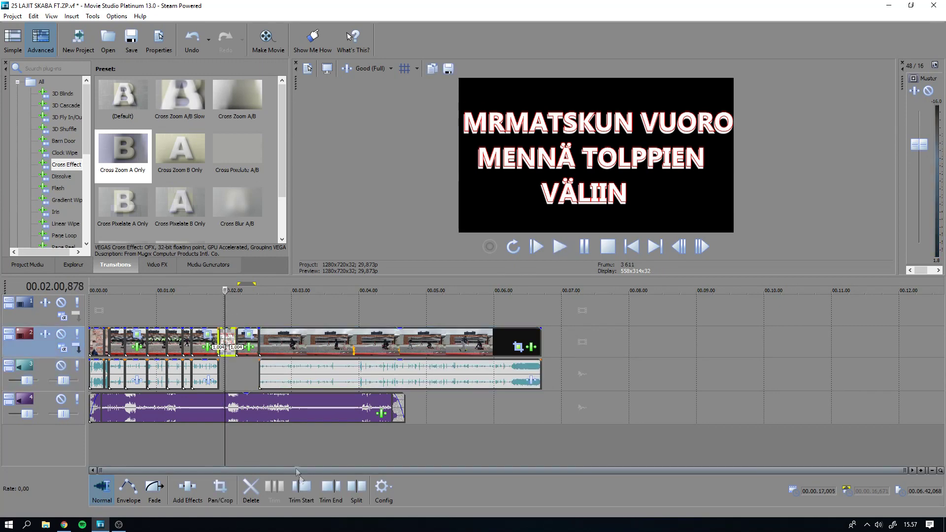
left_click_drag(262, 352, 282, 370)
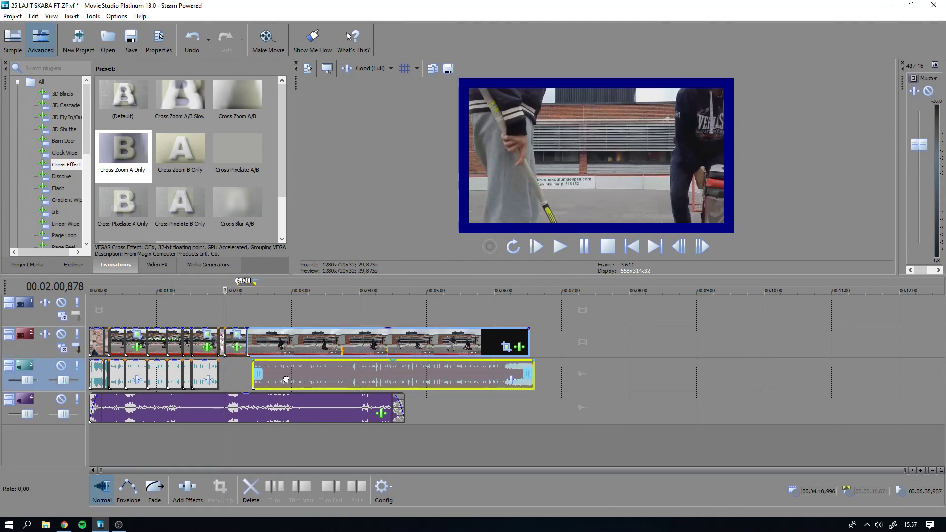
key("space")
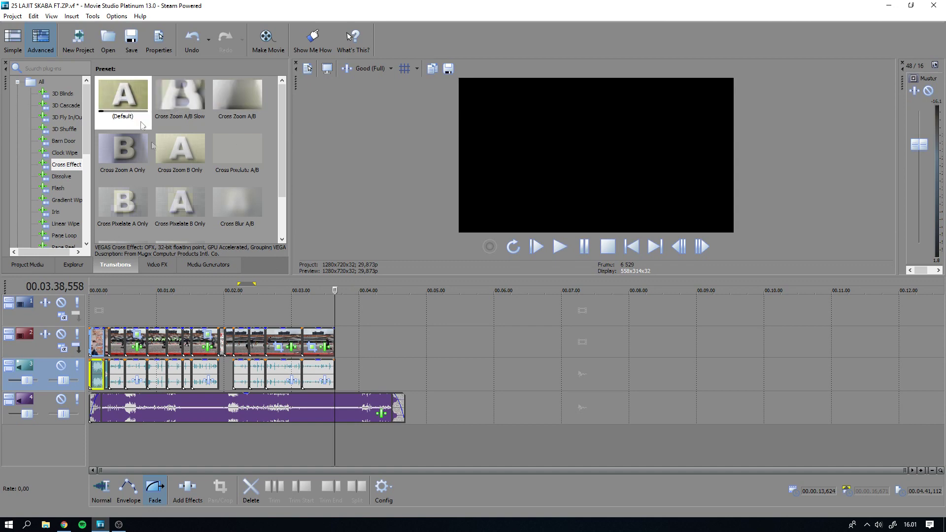
Insert a text event on the empty upper video track at the end of the footage, replacing the sample text with "MRMATSKU"
right_click(335, 308)
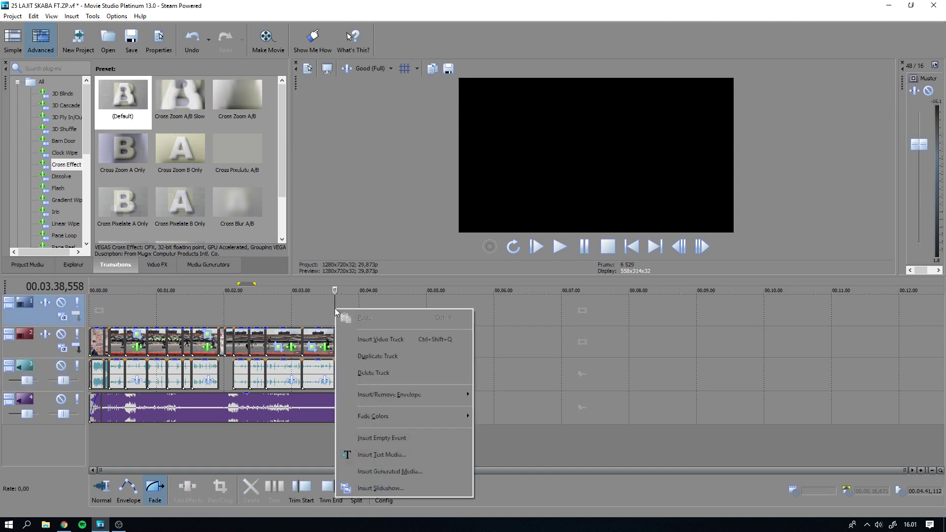
left_click(374, 455)
left_click_drag(327, 136, 377, 139)
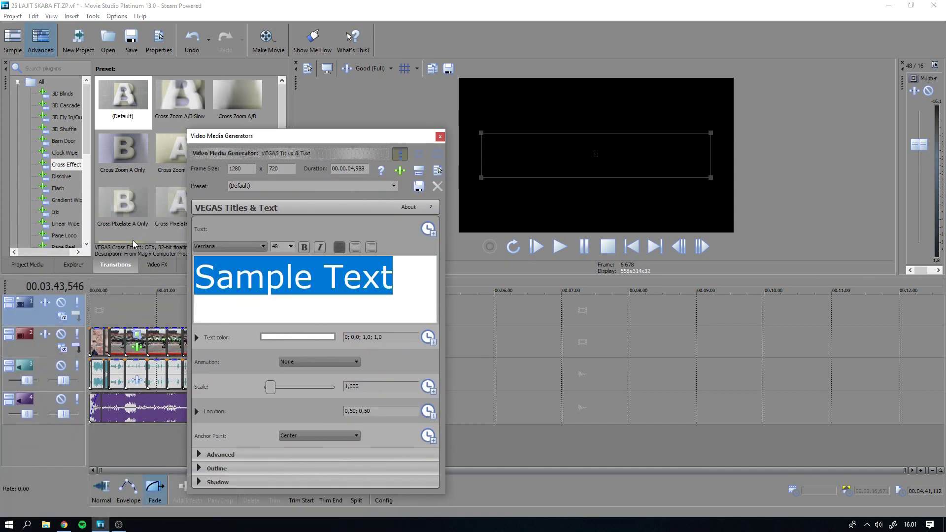
key("BackSpace")
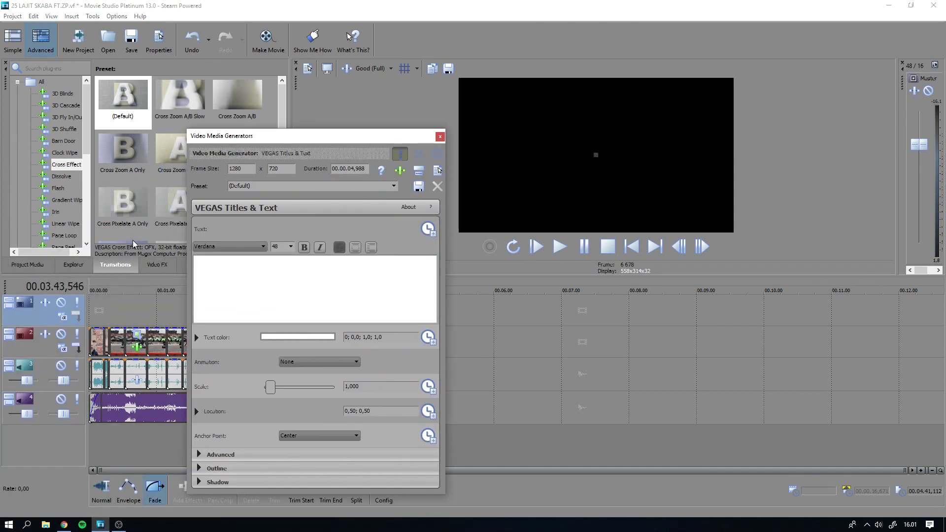
type("M")
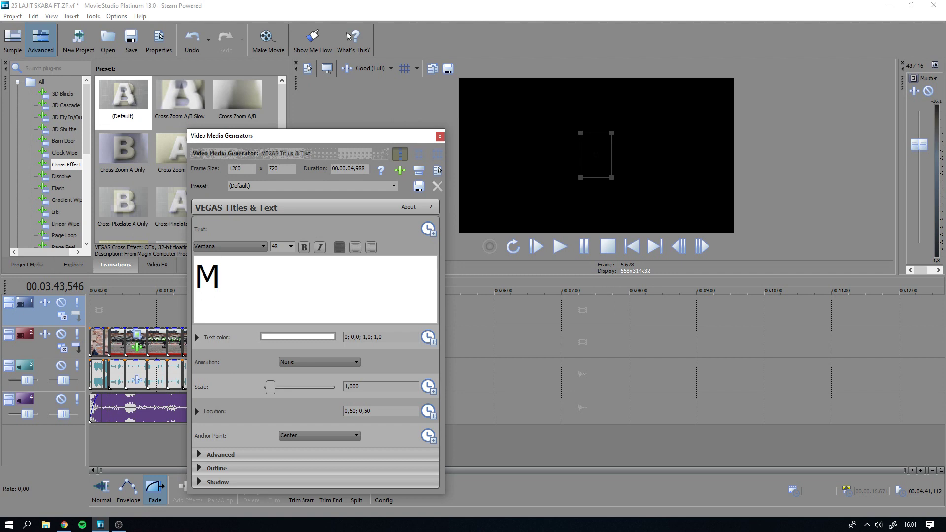
type("RMATSKU ")
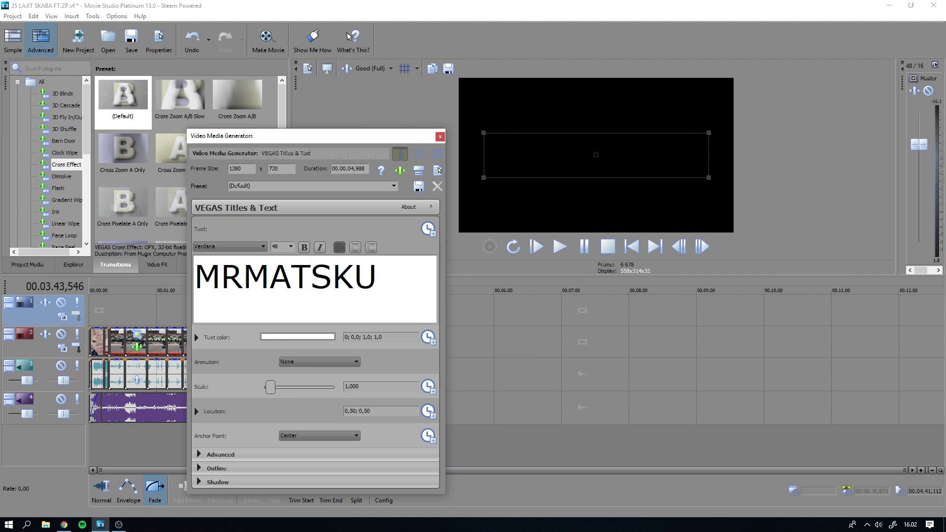
Complete the title text so that it reads "1 MRMATSKU VS ZP 0"
type("1")
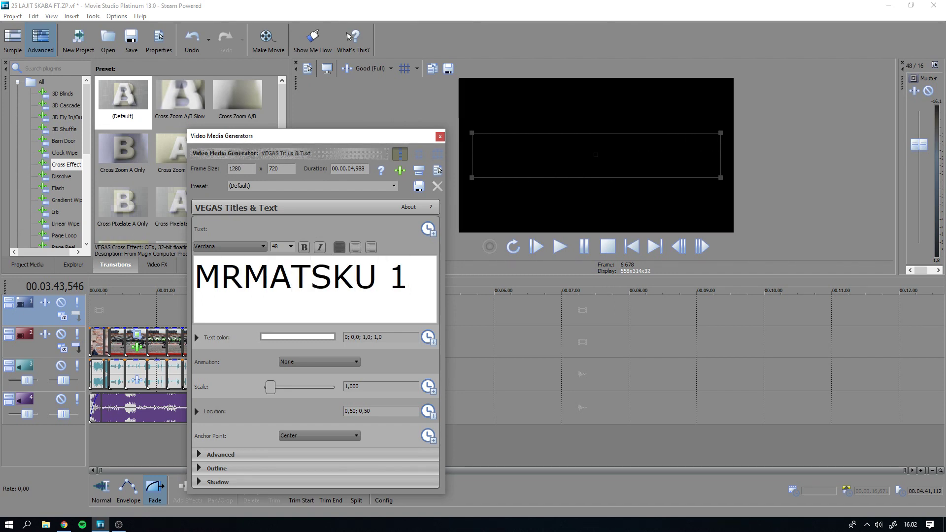
key("BackSpace")
type("VS ZERO")
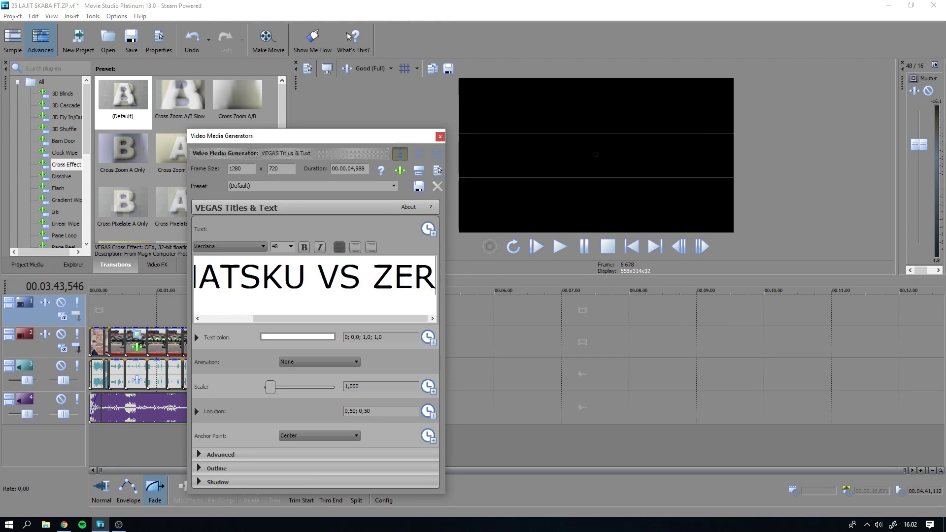
key("BackSpace")
key("BackSpace")
key("BackSpace")
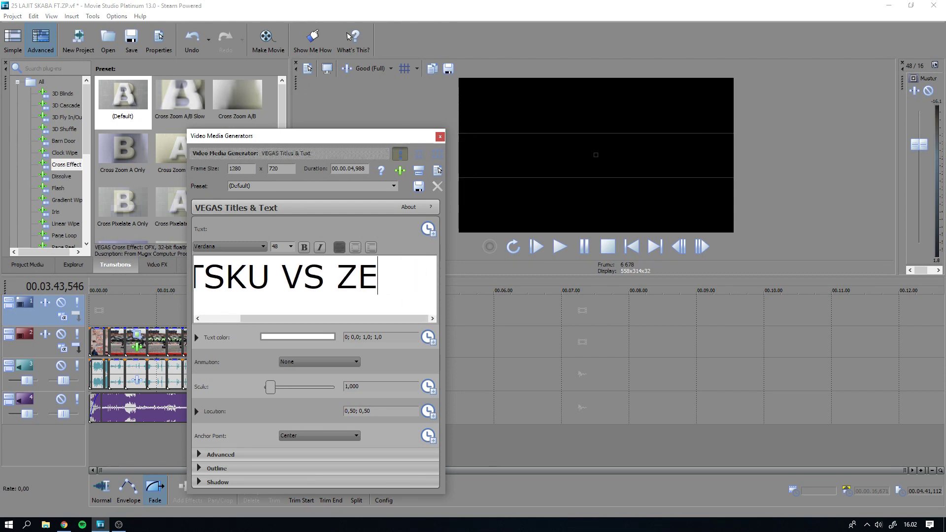
type("P 0")
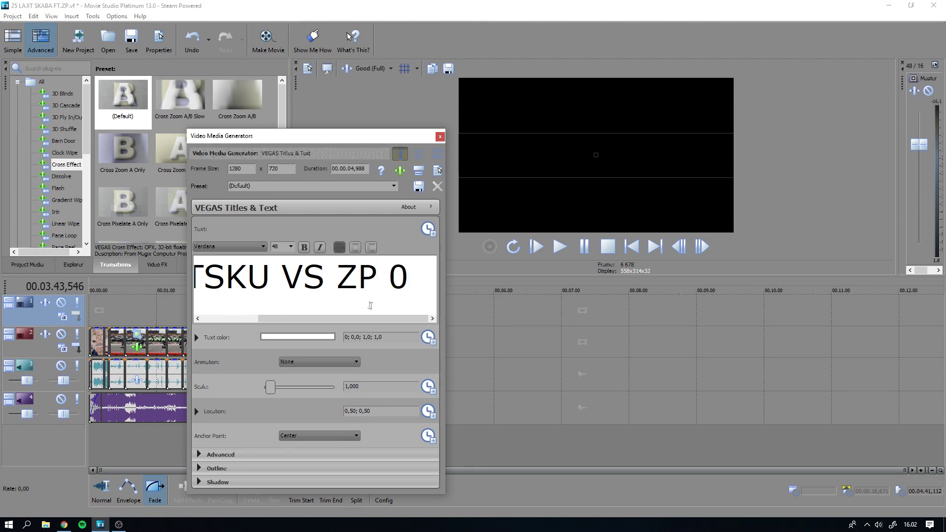
left_click_drag(351, 318, 294, 318)
left_click(196, 278)
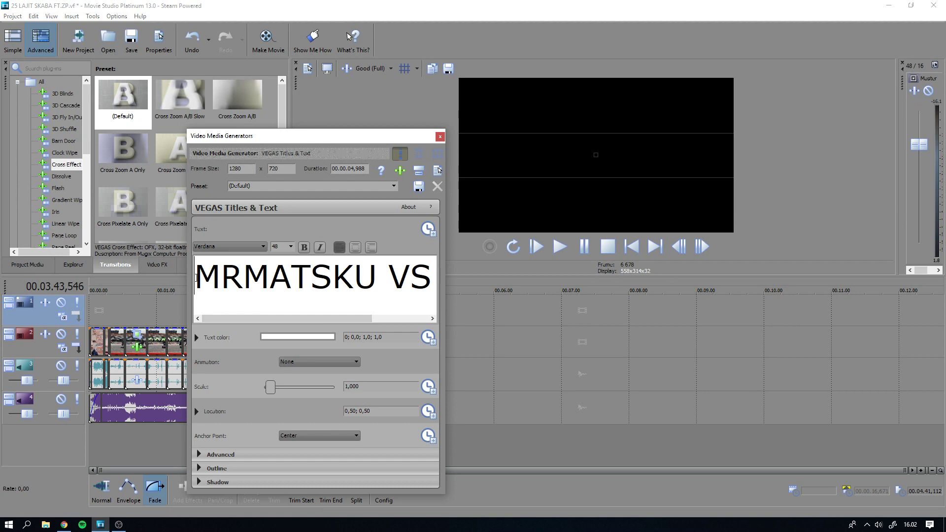
type("1")
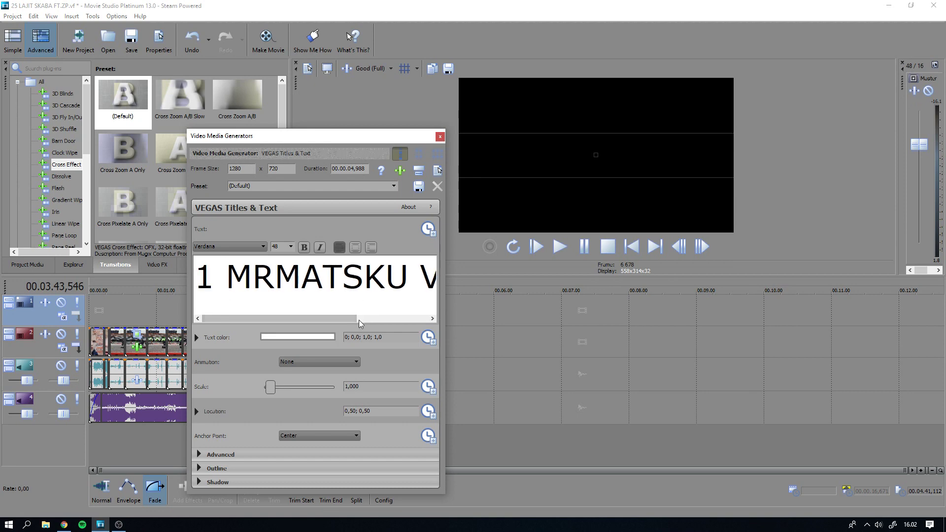
left_click_drag(342, 316, 352, 318)
Shrink the score title to a scale of about 0,572 and place it near the top of the frame at about 0,49; 0,80
left_click_drag(426, 136, 250, 299)
left_click_drag(341, 290, 334, 291)
left_click_drag(383, 140, 516, 112)
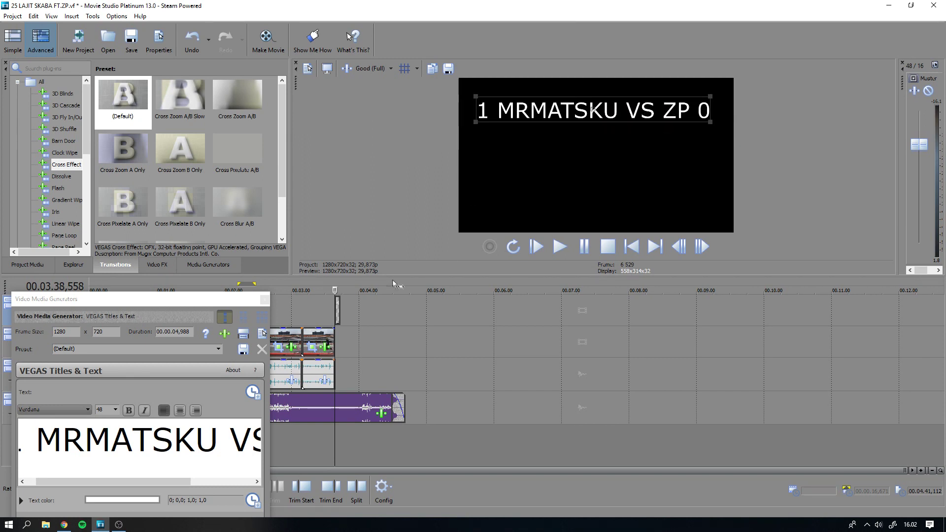
left_click_drag(232, 298, 350, 125)
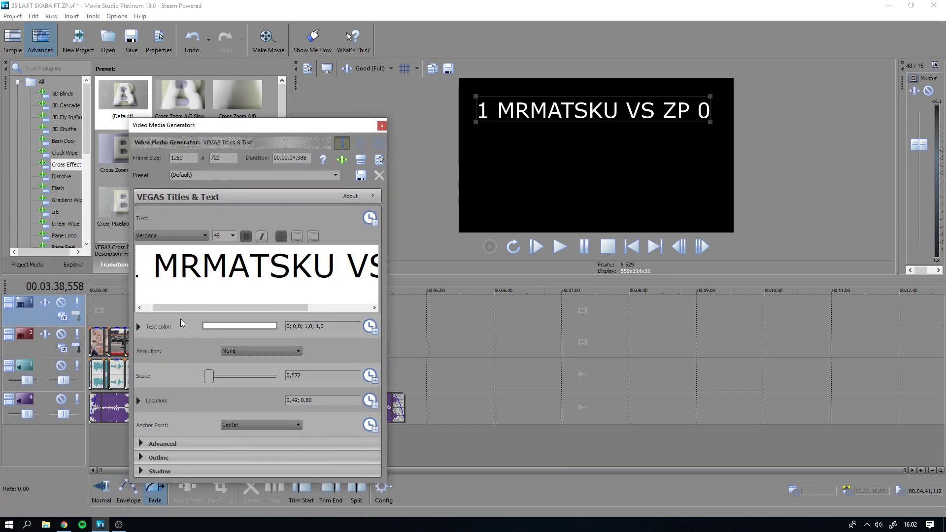
Make the entire score title text bold
left_click_drag(182, 308, 173, 307)
key("ctrl+a")
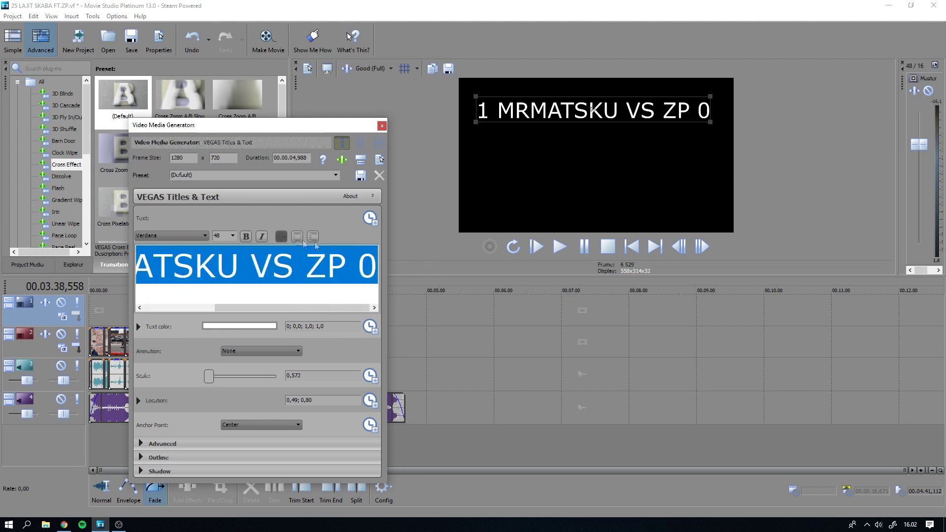
left_click(246, 237)
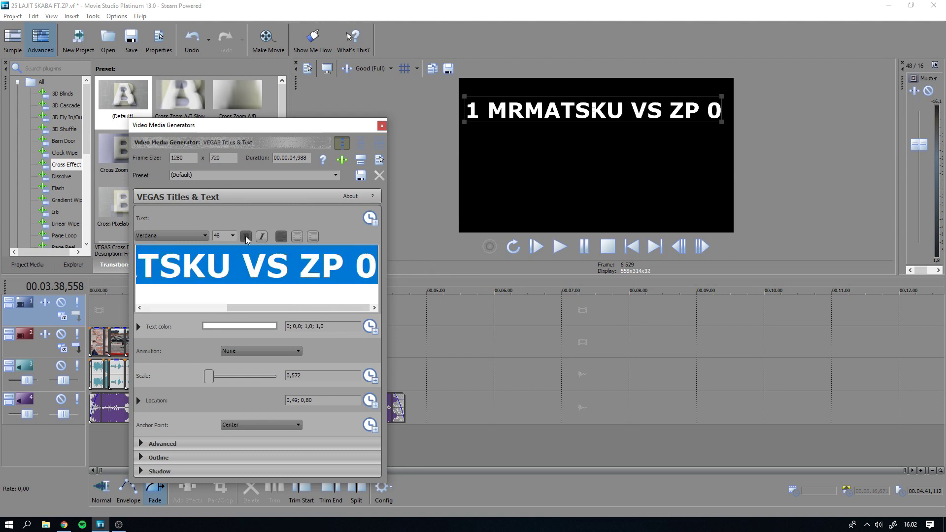
Set the score title's outline color to bright pink (314; 0,87; 1,0; 1,0)
left_click(140, 459)
left_click(215, 466)
left_click_drag(247, 436, 253, 432)
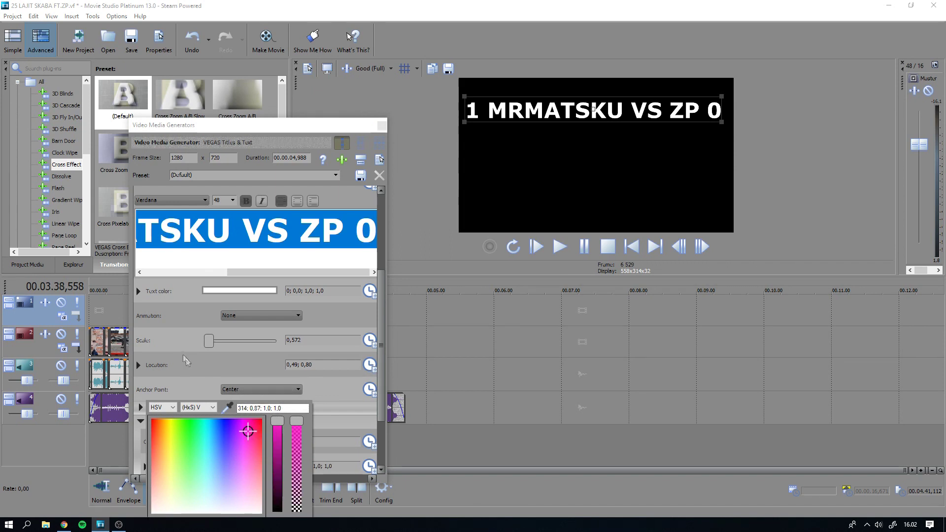
key("alt+Tab")
left_click(100, 524)
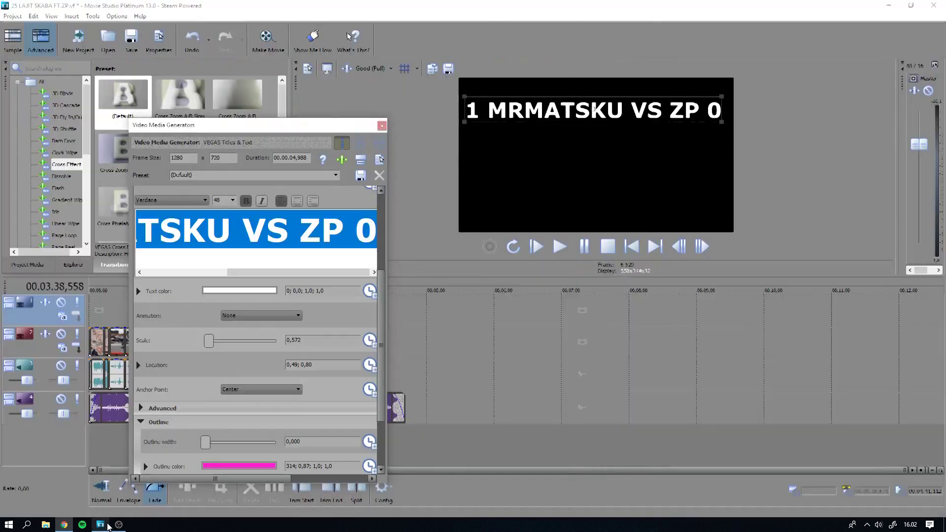
Enable a blue shadow (253; 0,92; 1,0; 1,0) on the score title, with offsets of about 0,063 in X and 0,133 in Y
scroll(199, 413, "down", 1)
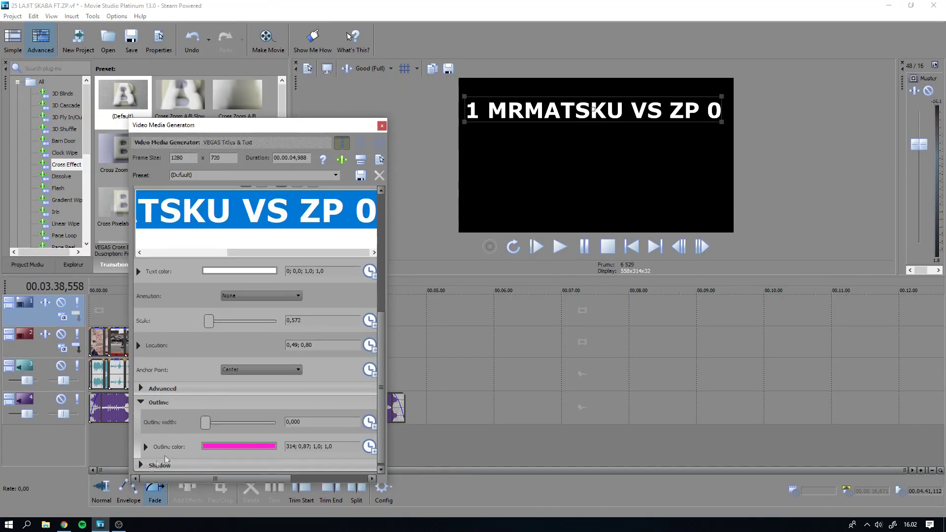
left_click(141, 465)
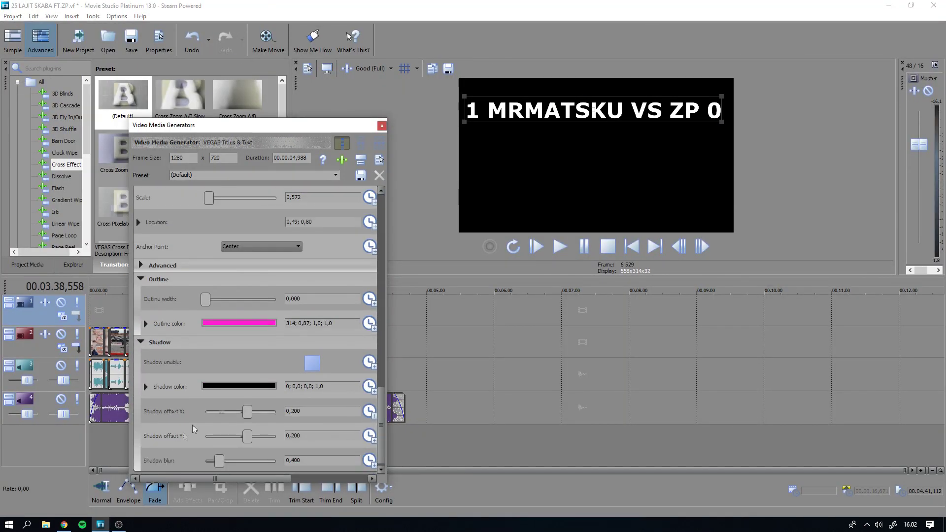
left_click(239, 386)
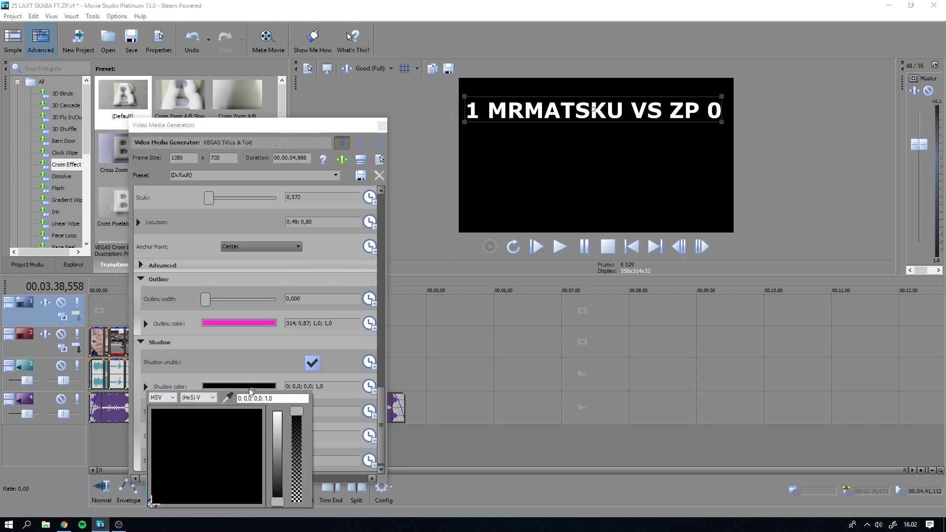
left_click_drag(275, 503, 277, 411)
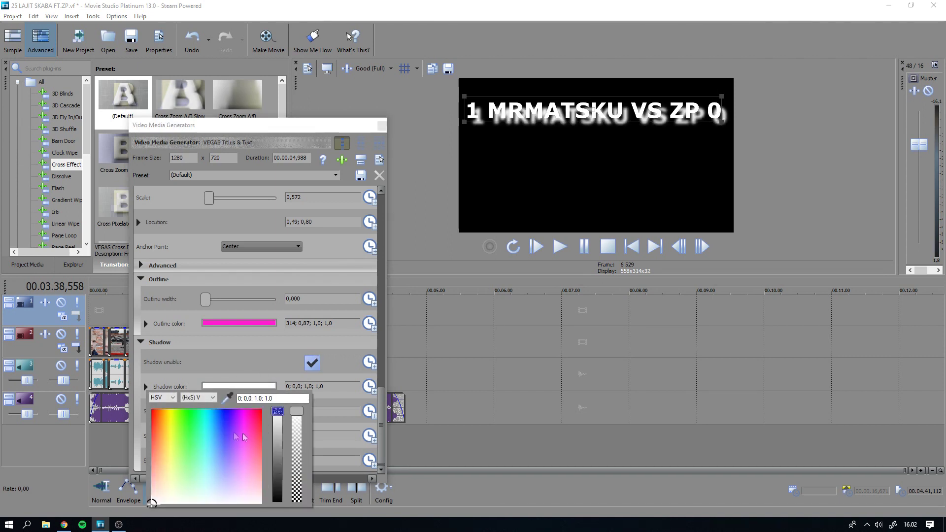
left_click(230, 418)
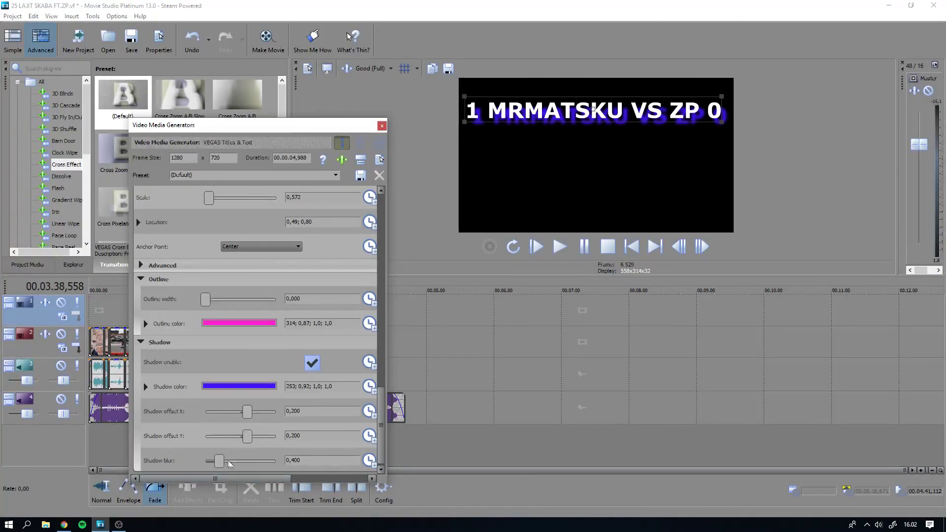
left_click_drag(245, 419, 244, 437)
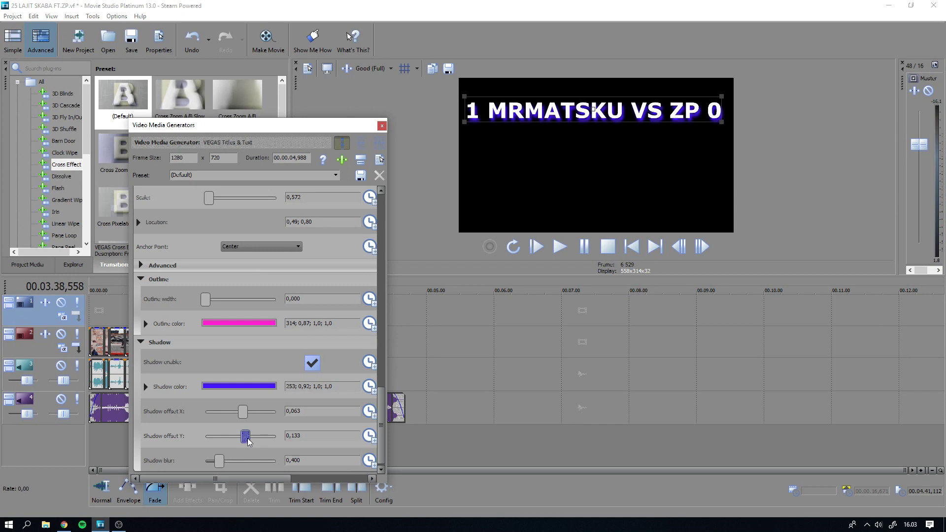
left_click(382, 126)
Add a text title reading "MUISTA TILATA KANAVA" on the title track, after the score title, and make all its text bold
key("space")
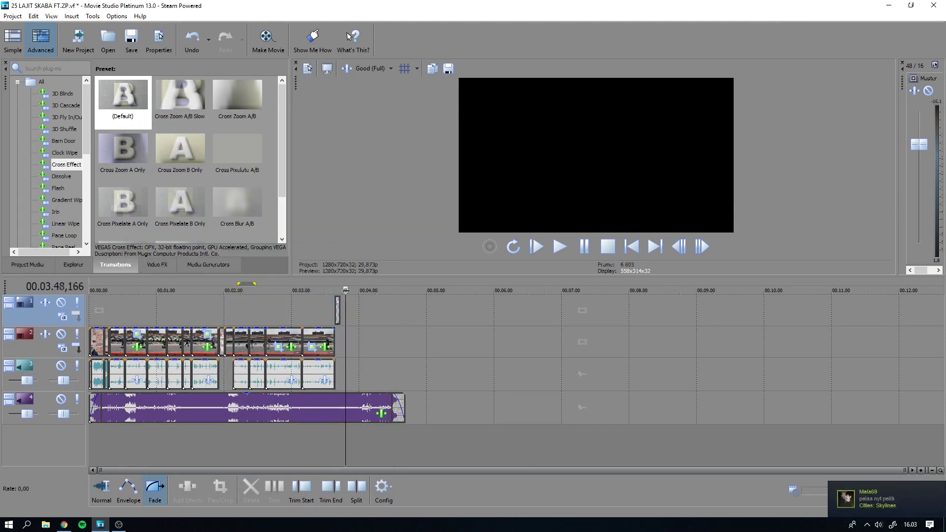
right_click(348, 307)
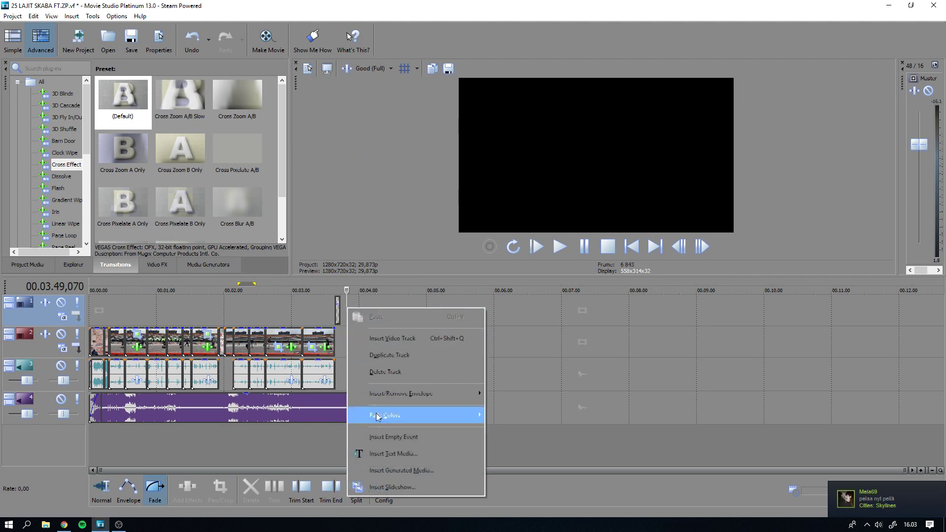
left_click(385, 455)
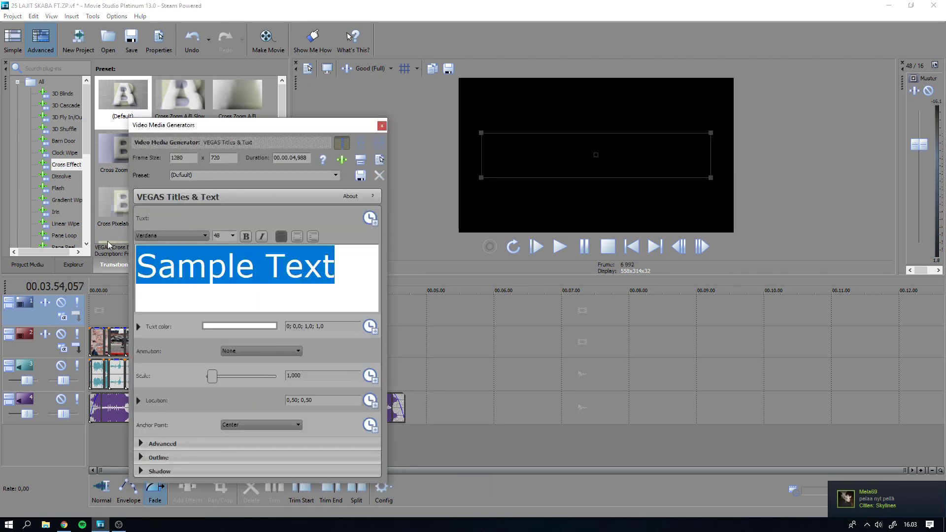
key("Delete")
type("TIL")
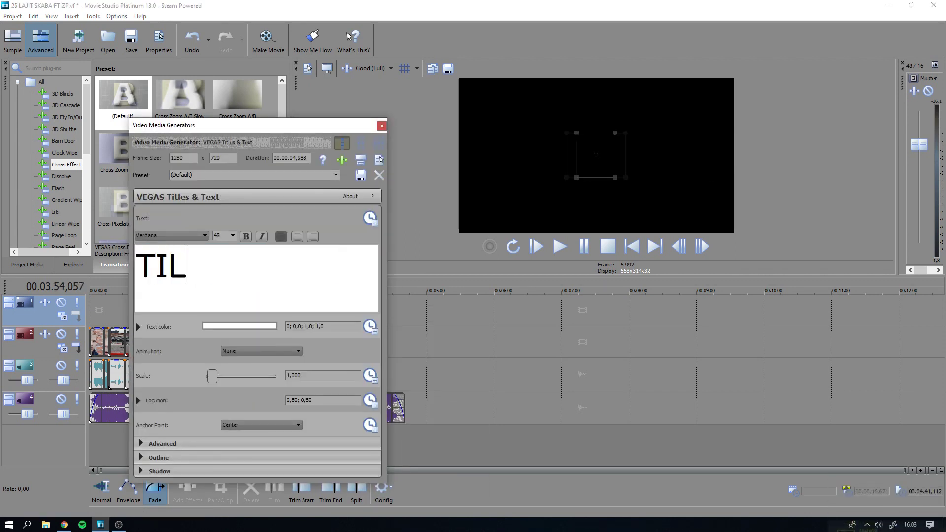
key("BackSpace")
key("BackSpace")
key("BackSpace")
type("MUIST")
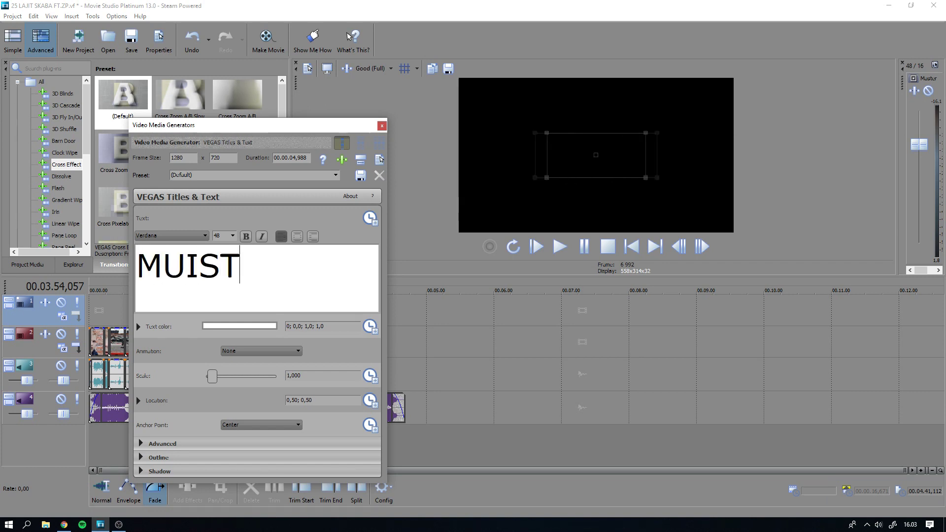
type("A TILATA KANAVA")
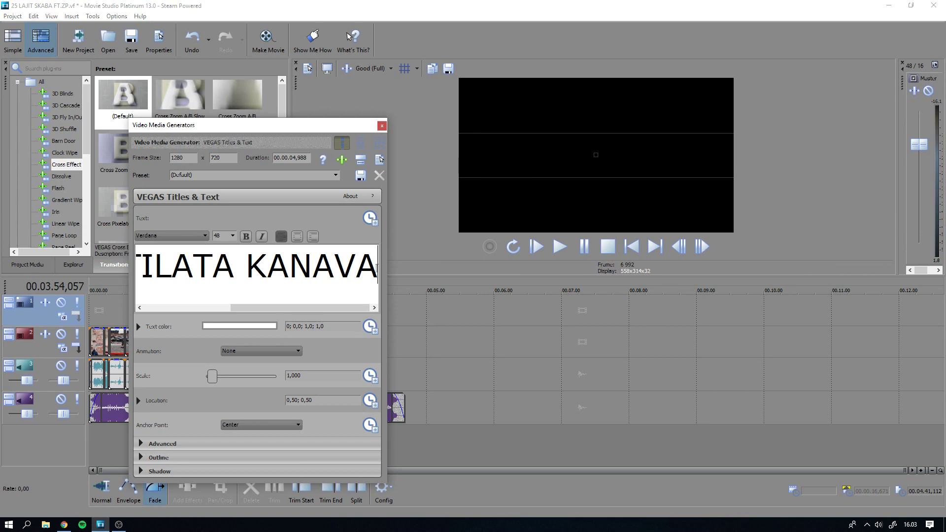
key("ctrl+a")
left_click(245, 237)
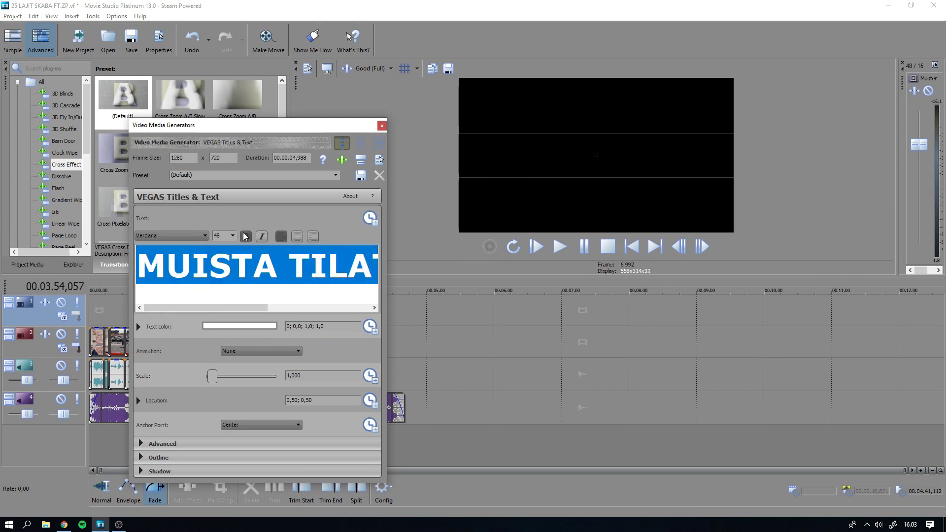
Insert a new video track above the track that holds the two titles
left_click_drag(323, 125, 194, 271)
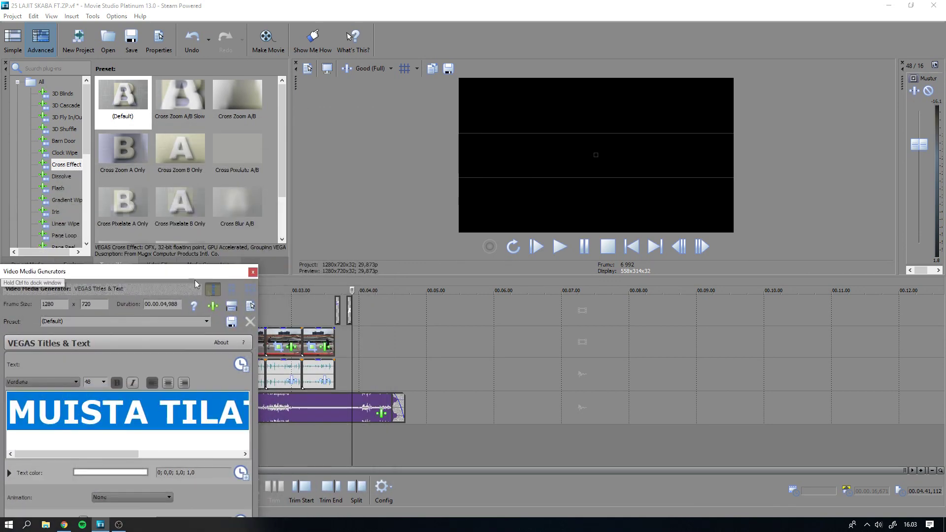
left_click(350, 312)
left_click_drag(216, 288, 224, 445)
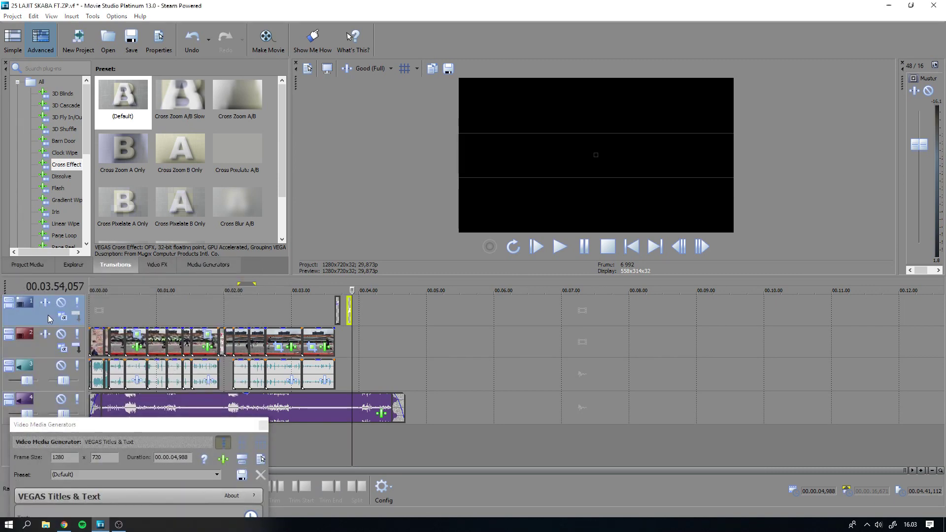
right_click(48, 315)
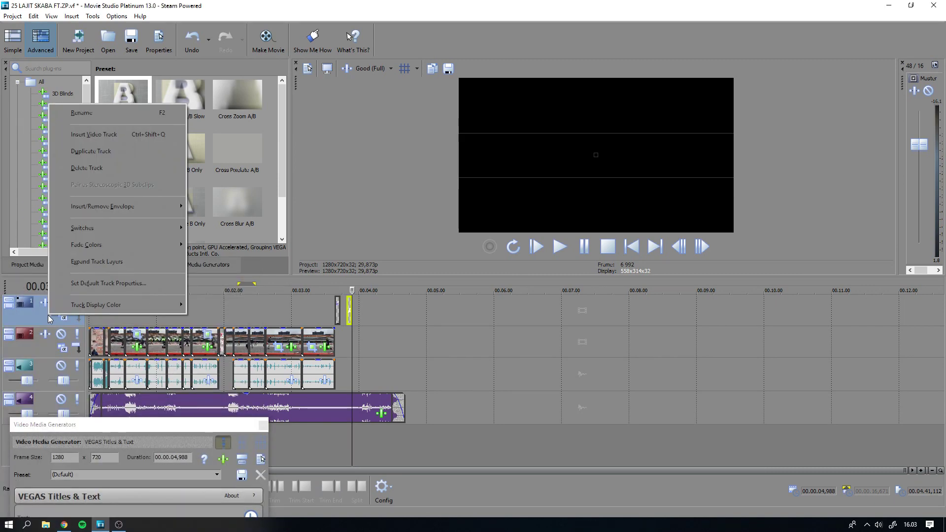
left_click(105, 140)
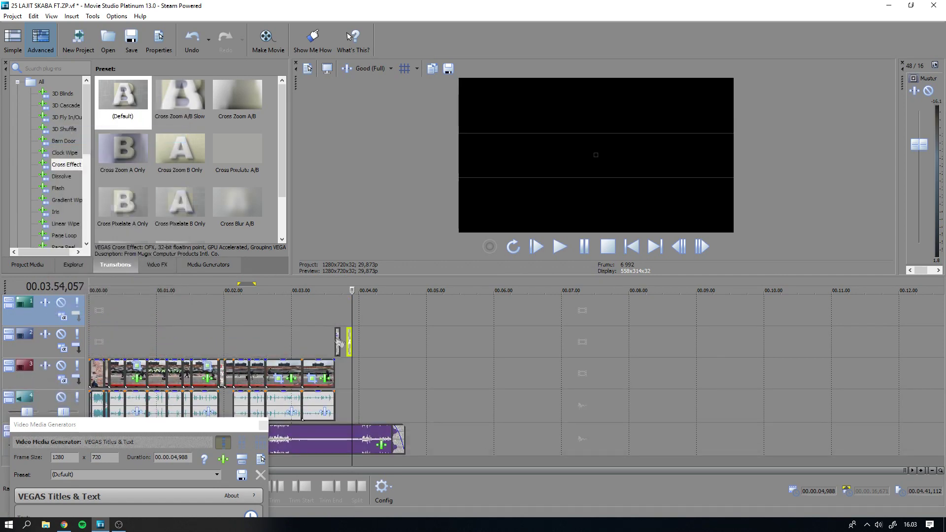
Move the "MUISTA TILATA KANAVA" title to the new upper track so it starts about 0,9 seconds after the score title begins
left_click_drag(349, 339, 339, 310)
scroll(350, 311, "up", 3)
key("super")
key("Escape")
scroll(486, 311, "up", 5)
left_click_drag(279, 312, 294, 312)
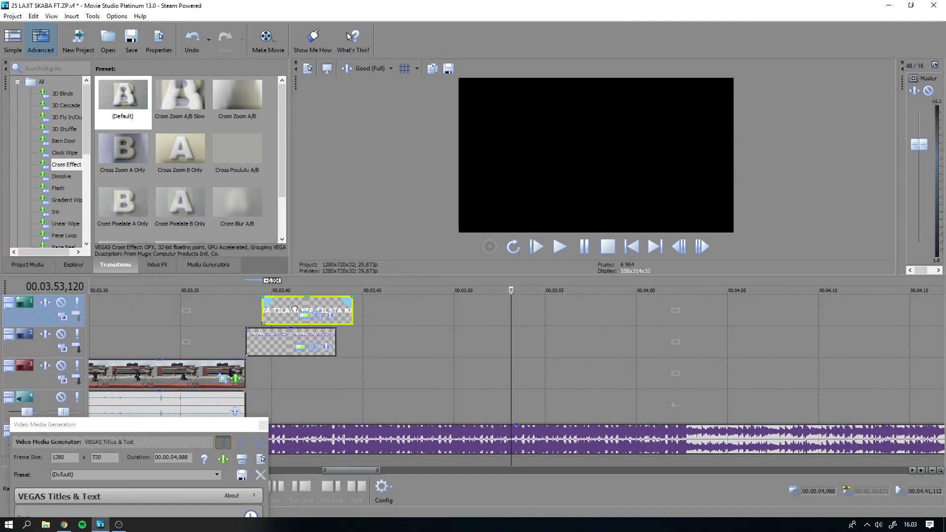
Apply the default Cross Effect transition to the start of both the score title and the "MUISTA TILATA KANAVA" title
left_click_drag(132, 102, 249, 336)
left_click(436, 244)
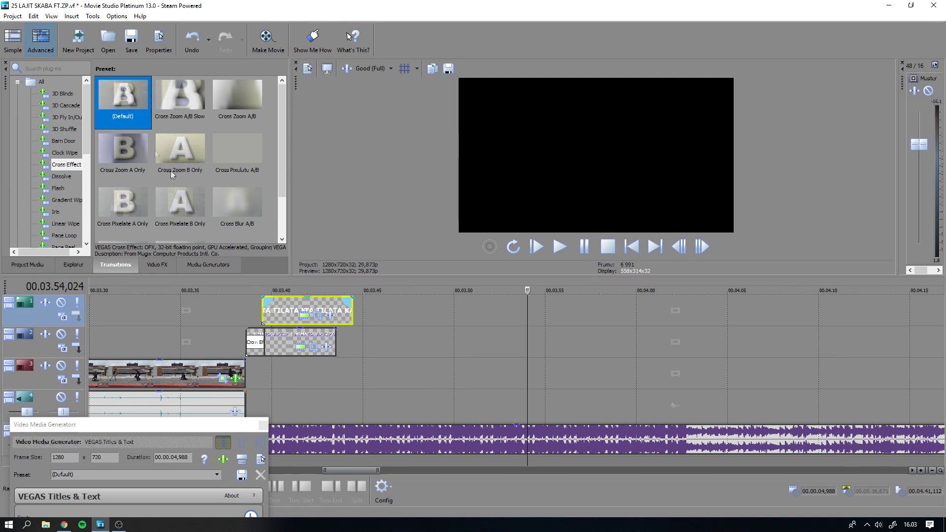
left_click_drag(264, 296, 265, 302)
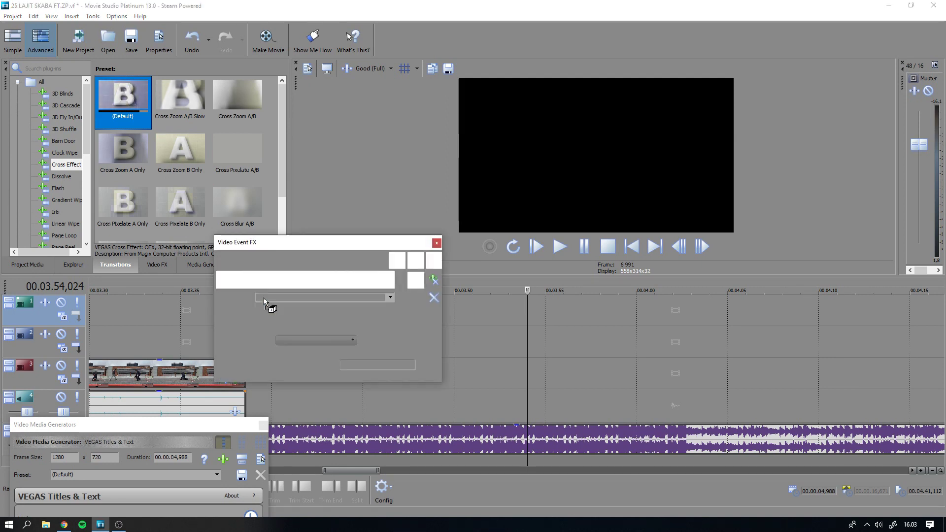
left_click(437, 243)
Shrink the "MUISTA TILATA KANAVA" title to a scale of about 0,446 so it fits the frame
left_click(296, 303)
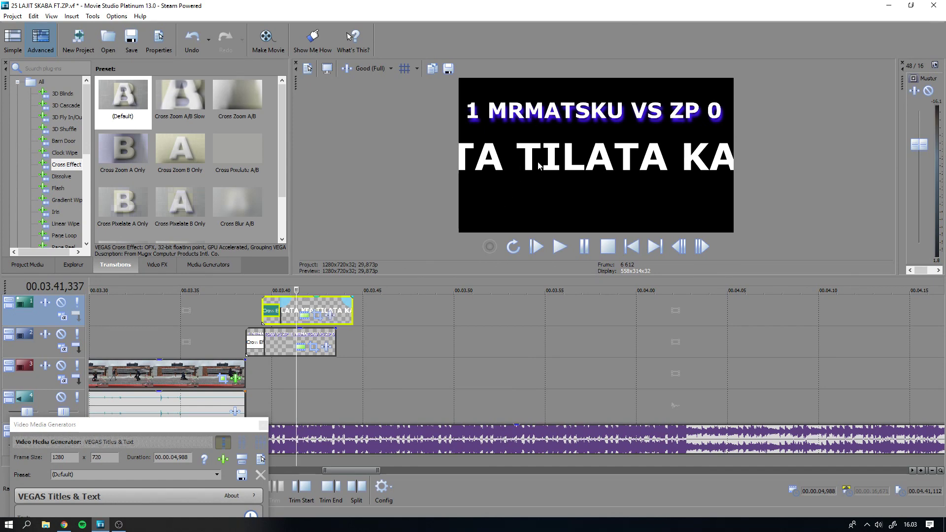
left_click_drag(210, 413, 303, 134)
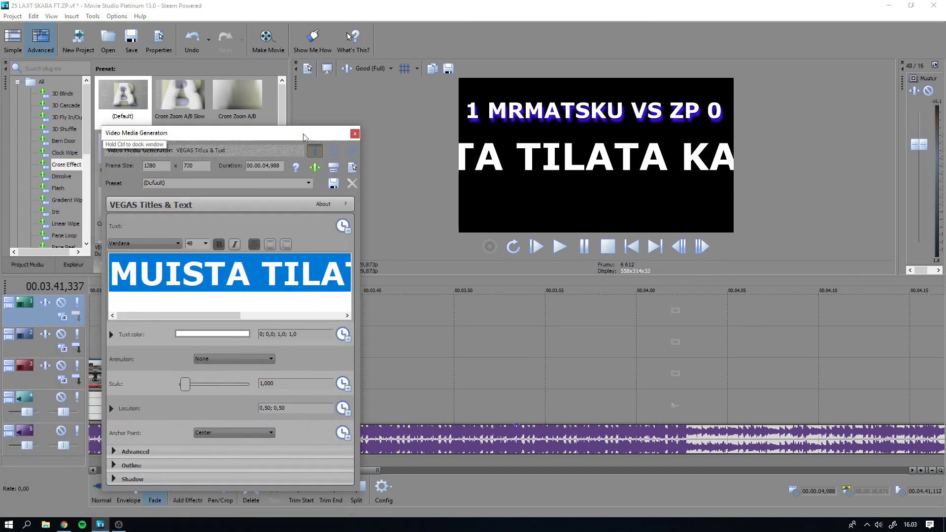
left_click(261, 286)
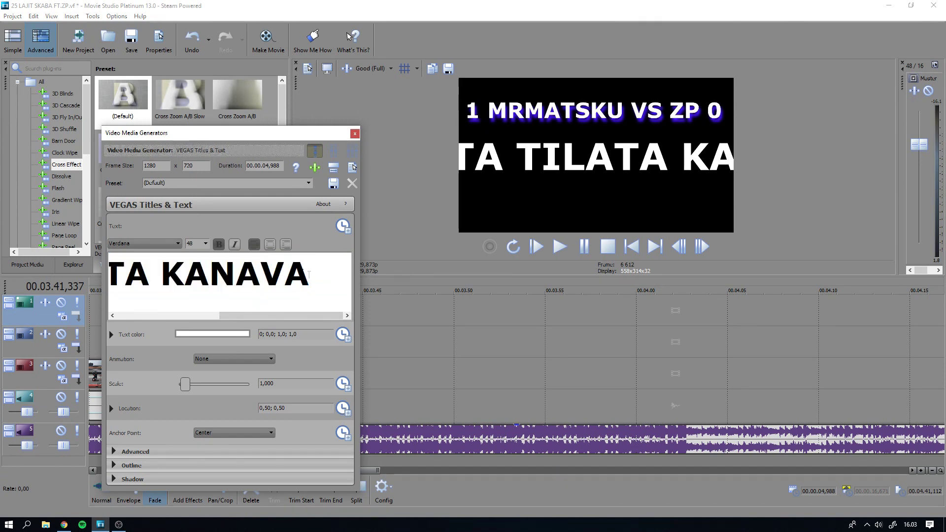
left_click_drag(311, 270, 61, 266)
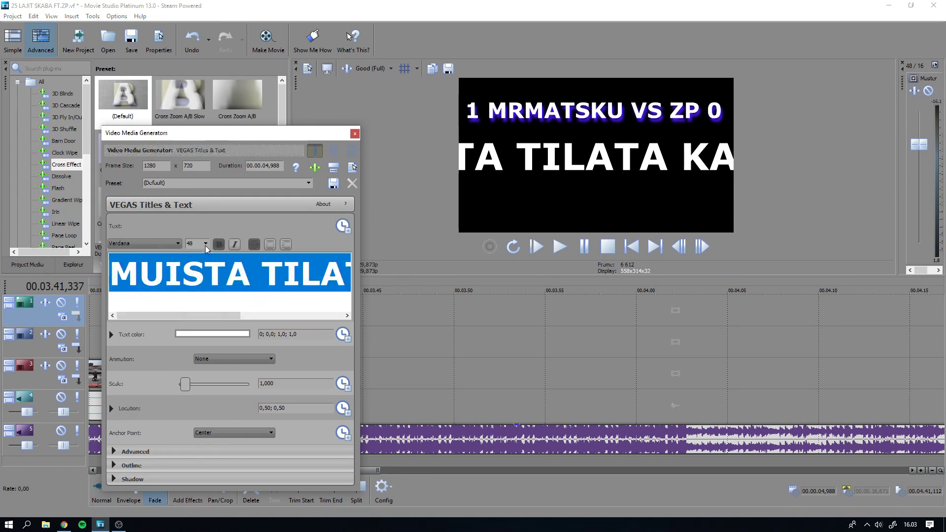
left_click_drag(187, 389, 183, 388)
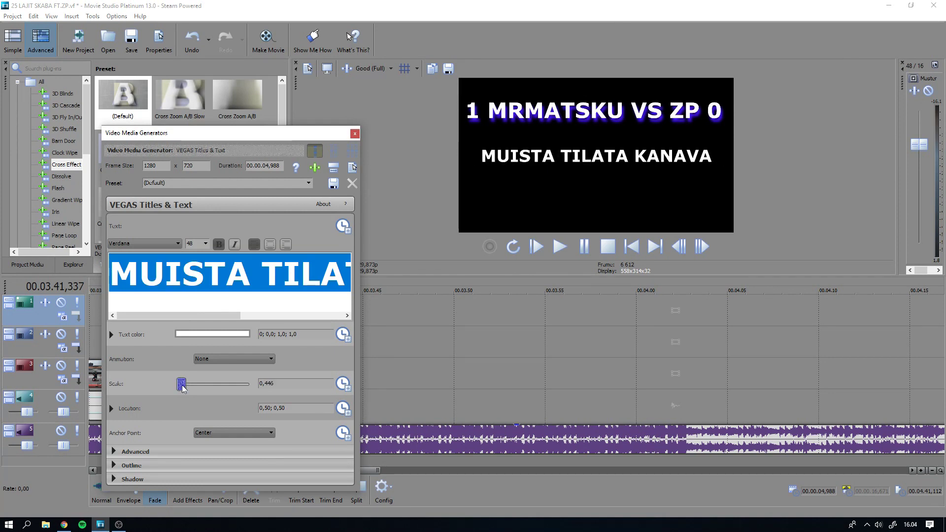
Set the outline color of the "MUISTA TILATA KANAVA" title to bright red (352; 0,93; 1,0; 1,0)
left_click(115, 466)
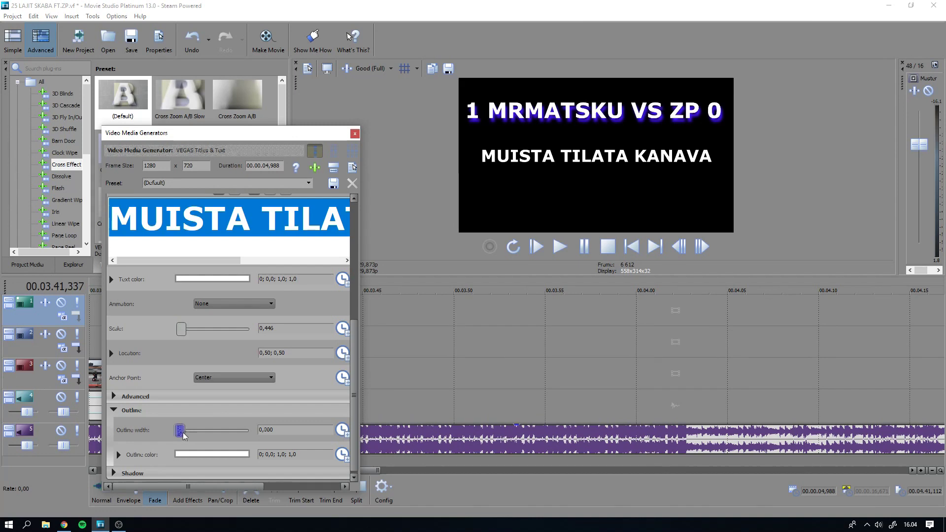
left_click(207, 454)
left_click_drag(232, 443, 242, 419)
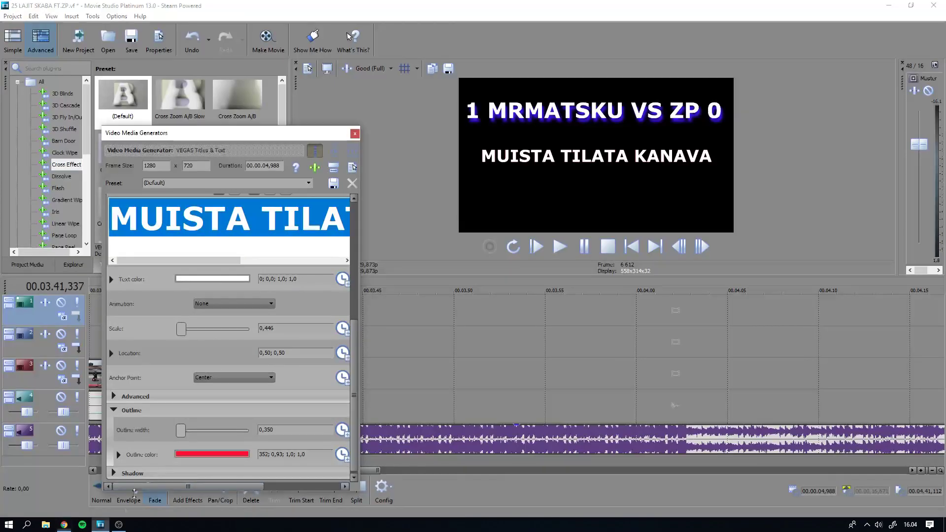
Widen the red outline of the "MUISTA TILATA KANAVA" title to about 5,66
scroll(155, 437, "up", 3)
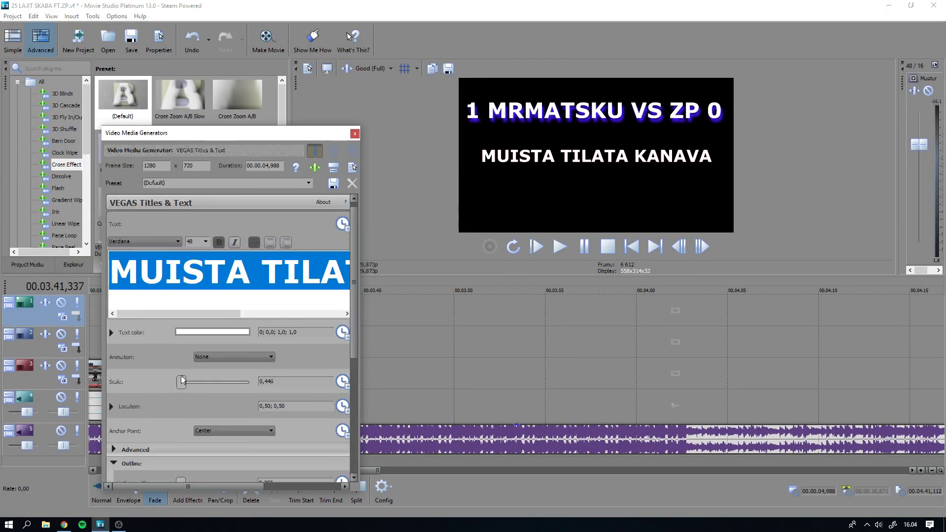
scroll(191, 460, "down", 1)
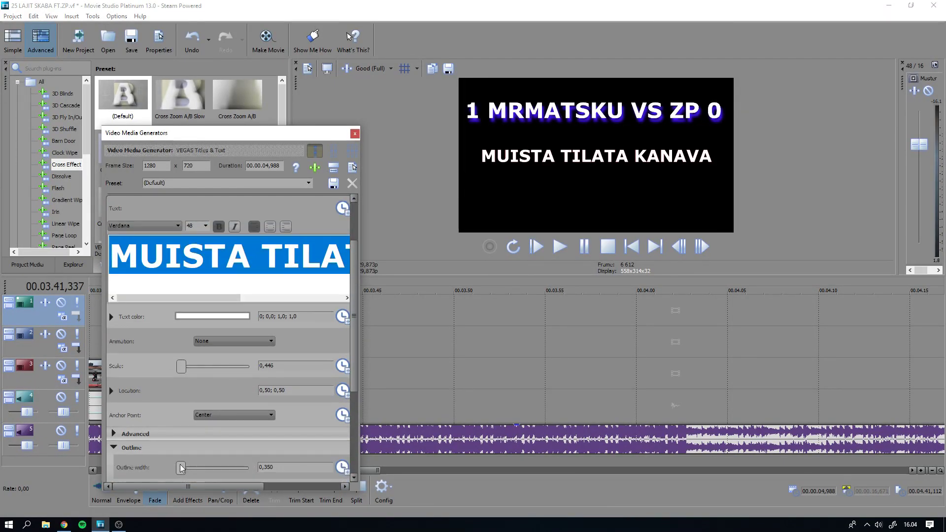
scroll(180, 468, "up", 1)
scroll(326, 466, "down", 3)
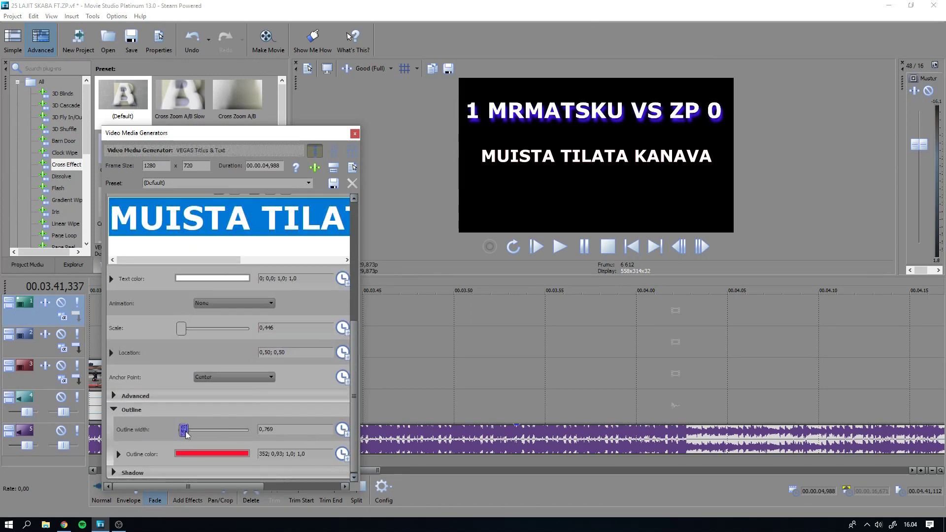
left_click_drag(200, 436, 220, 436)
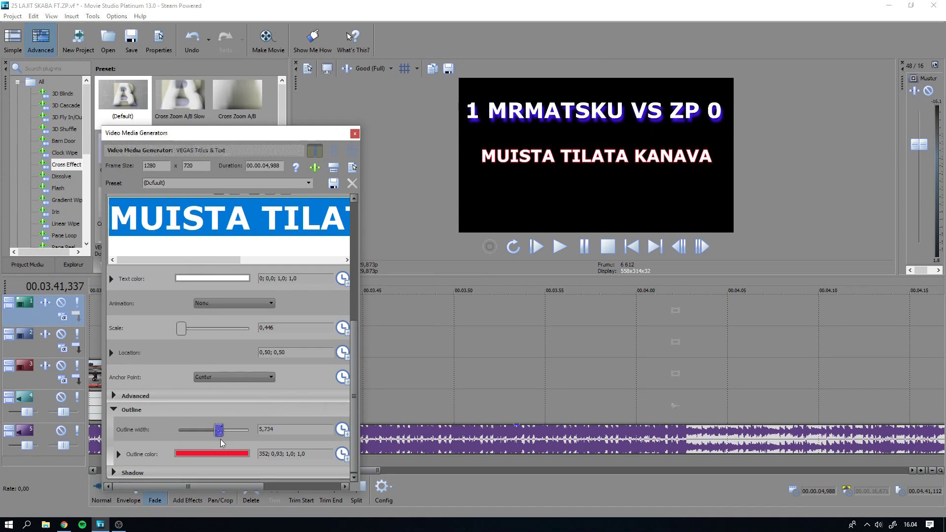
scroll(256, 413, "up", 2)
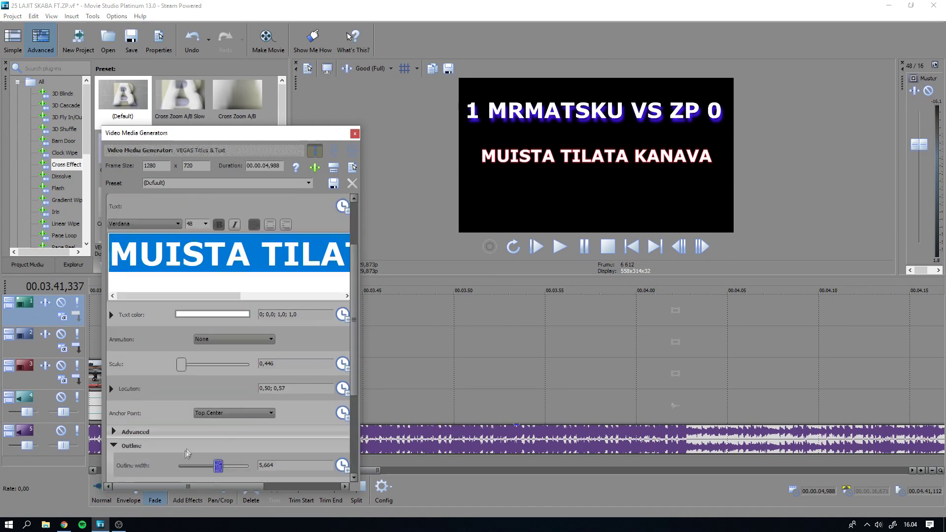
scroll(219, 458, "down", 2)
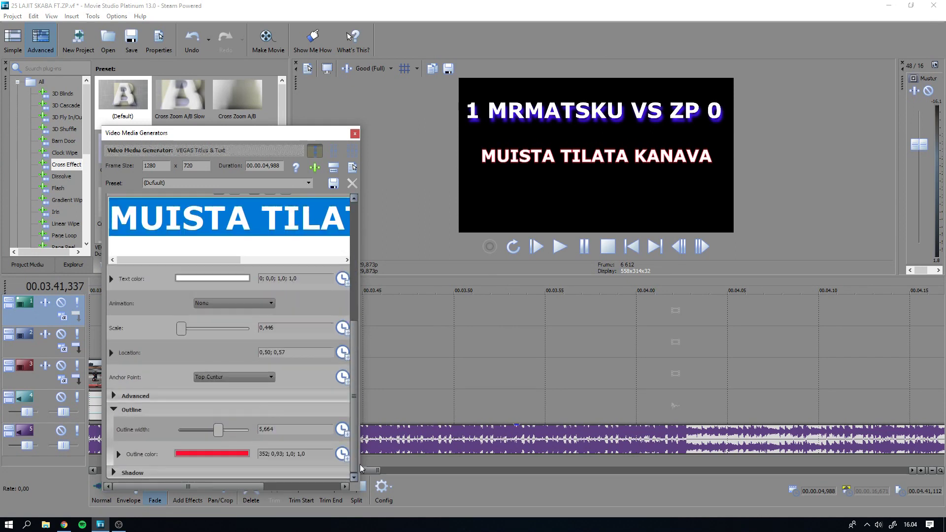
Set the shadow color of the "MUISTA TILATA KANAVA" title to bright green (133; 0,99; 1,0; 1,0)
left_click(117, 473)
scroll(155, 446, "down", 5)
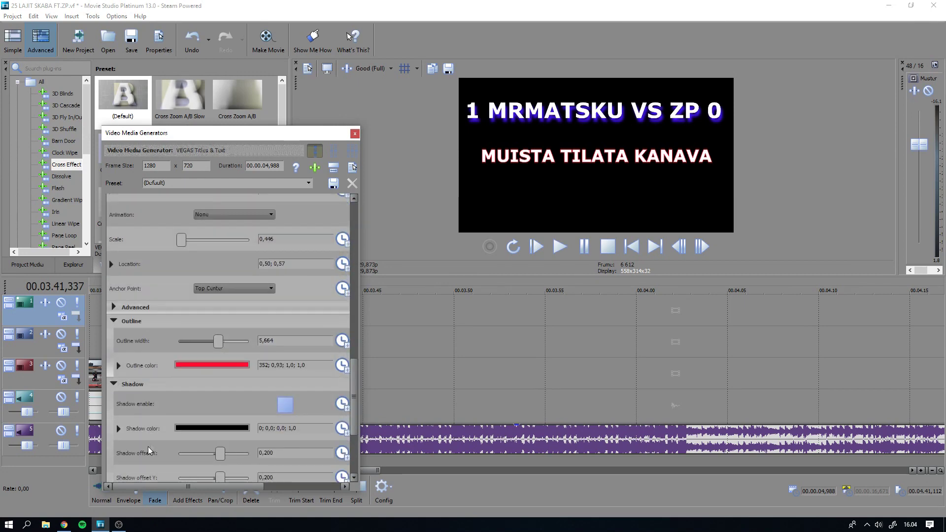
left_click(199, 427)
left_click(252, 418)
mouse_move(253, 418)
left_mouse_down()
mouse_move(253, 461)
mouse_move(249, 422)
mouse_move(230, 436)
mouse_move(234, 421)
mouse_move(165, 421)
left_mouse_up()
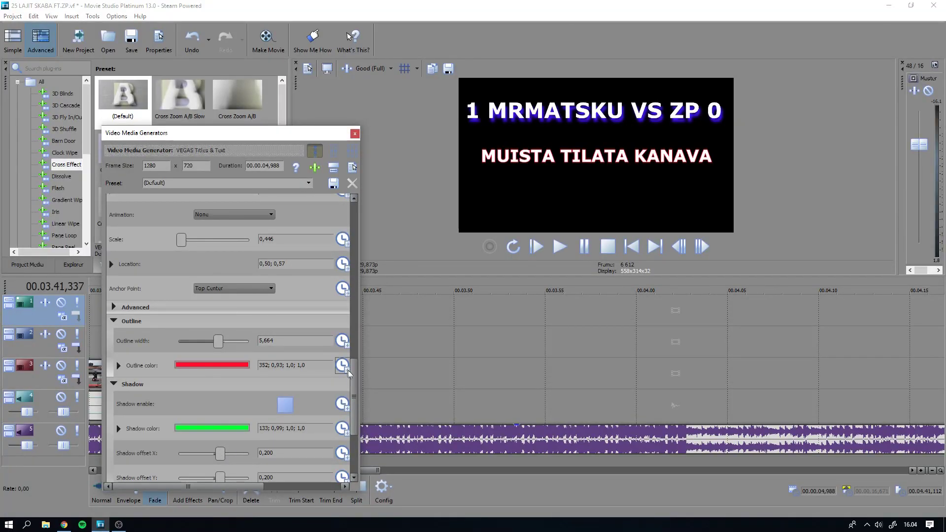
Enable the green shadow on the "MUISTA TILATA KANAVA" title with blur about 0,392, offset X about 0,021 and offset Y about 0,063
scroll(267, 438, "down", 2)
left_click(286, 371)
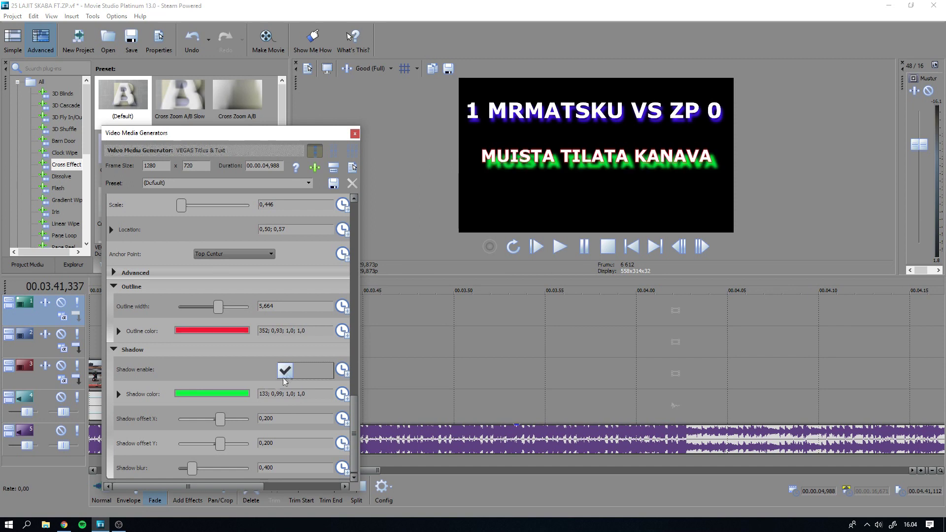
mouse_move(195, 468)
left_mouse_down()
mouse_move(187, 469)
mouse_move(198, 468)
left_mouse_up()
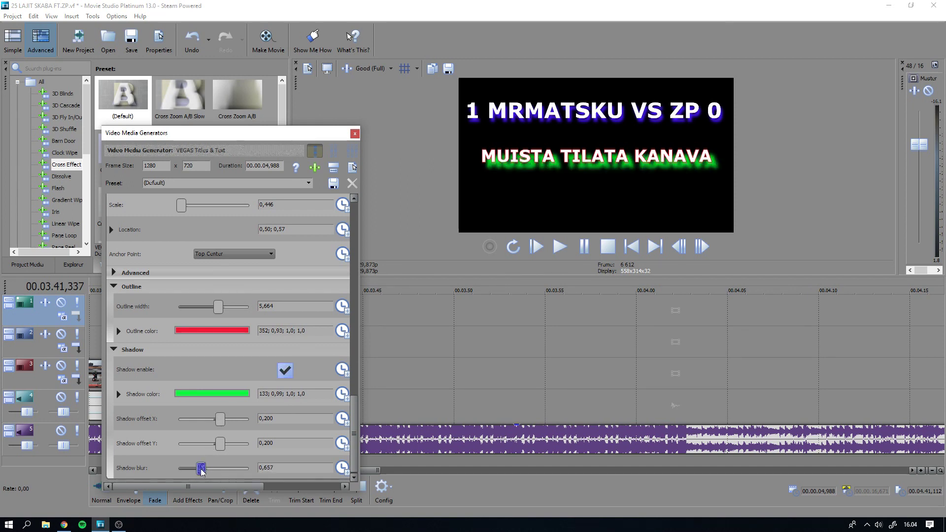
left_click_drag(202, 470, 194, 473)
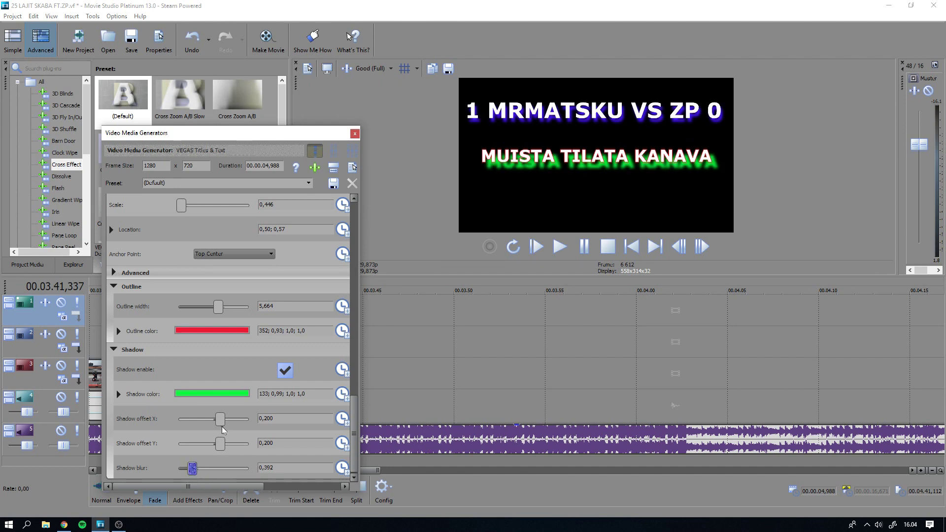
left_click_drag(220, 422, 215, 446)
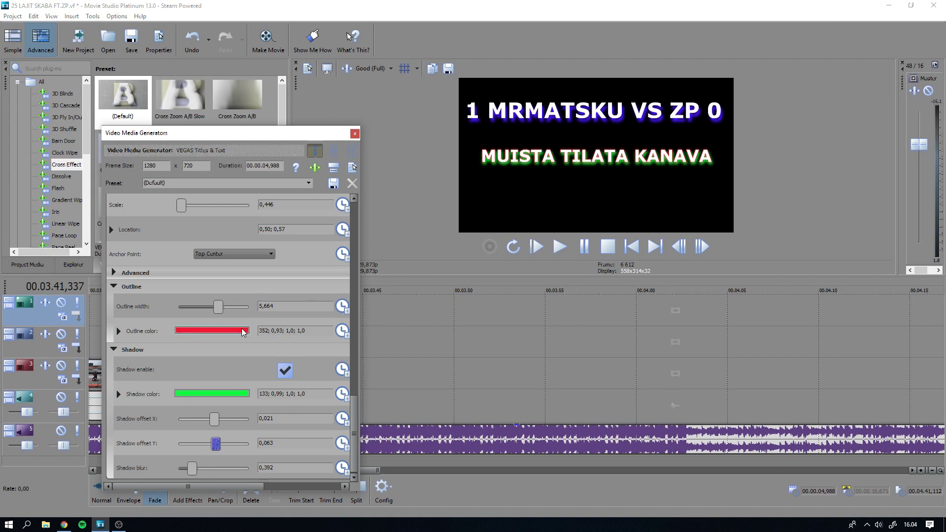
left_click(355, 134)
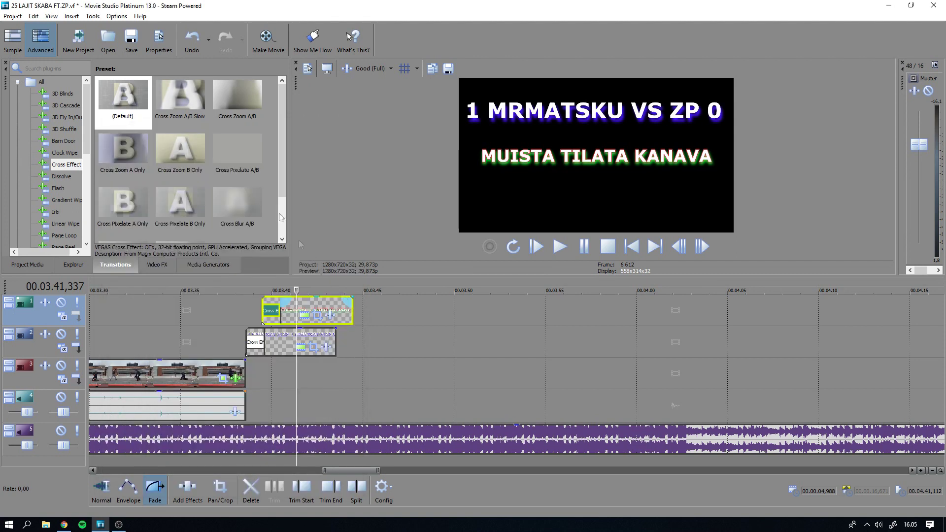
Add the default Cross Effect transition to the ends of both the "MUISTA TILATA KANAVA" title and the score title
left_click_drag(123, 99, 354, 303)
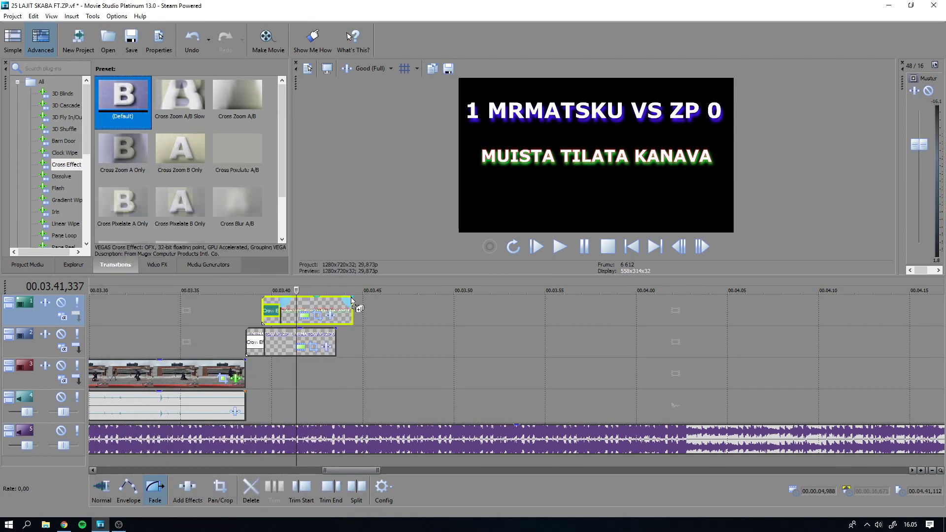
left_click(436, 243)
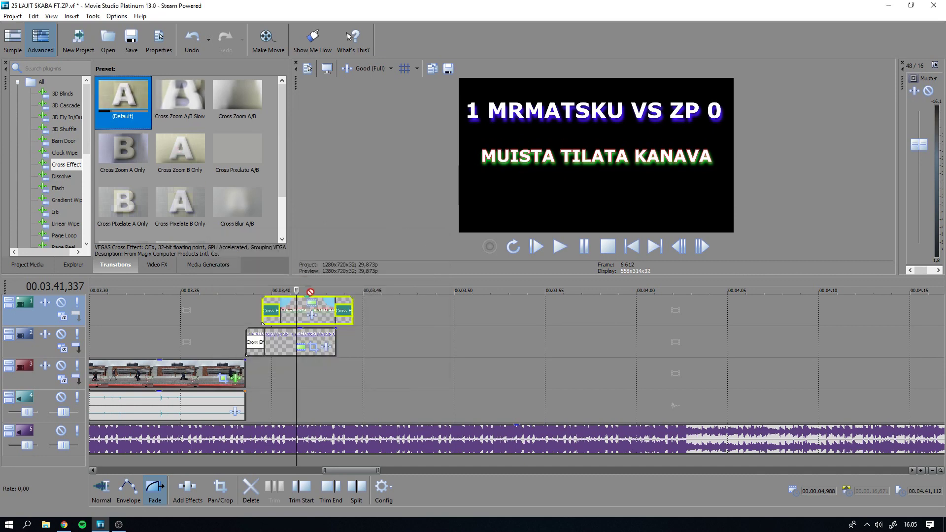
left_click_drag(337, 334, 336, 334)
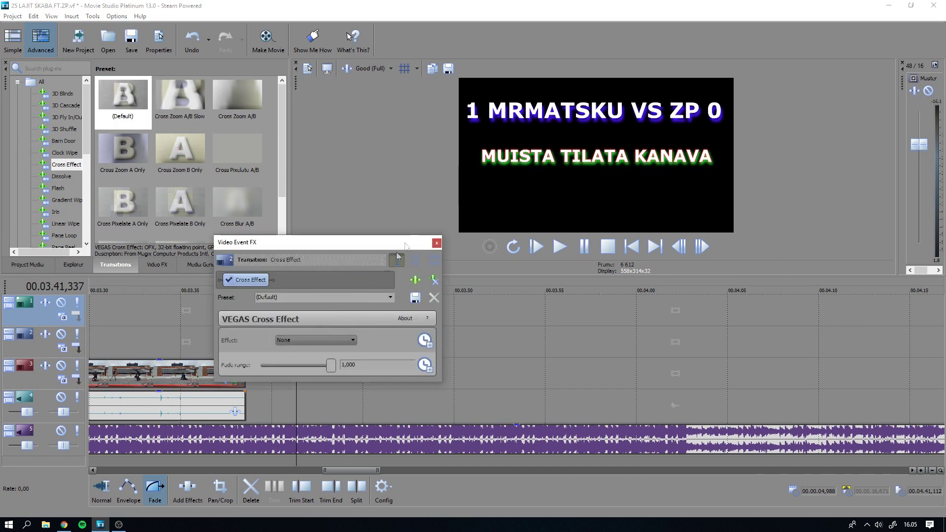
left_click(437, 243)
Preview the end titles, then extend the score title by about 3 seconds and the "MUISTA TILATA KANAVA" title to about 9,07 seconds
left_click(229, 290)
key("space")
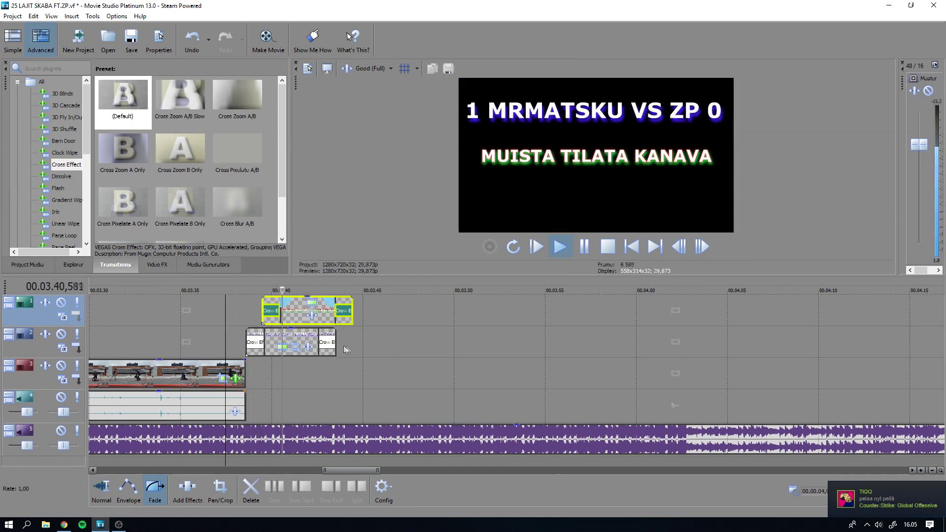
key("space")
left_click(101, 488)
left_click_drag(335, 341, 392, 341)
left_click_drag(352, 310, 427, 310)
Play back the lengthened titles and shorten the background music so it ends at about 00.04.02,928
key("space")
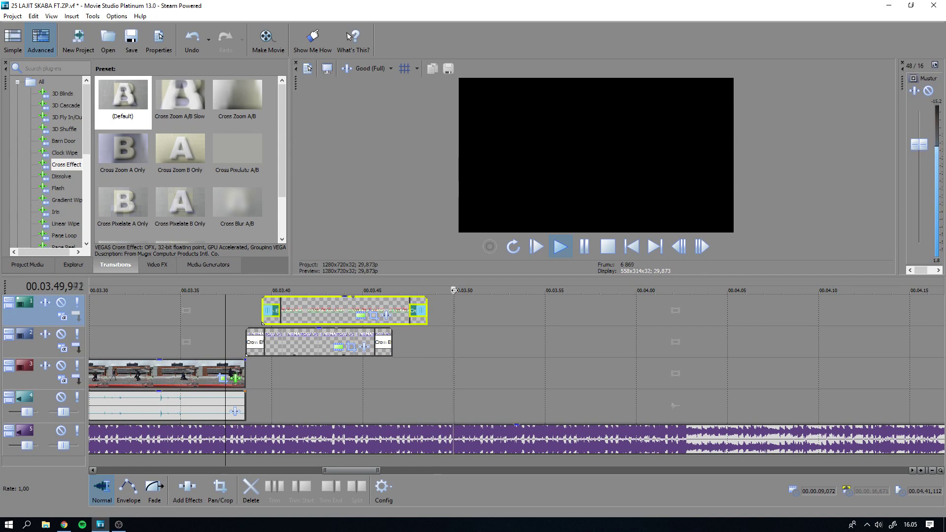
scroll(531, 389, "down", 6)
key("alt")
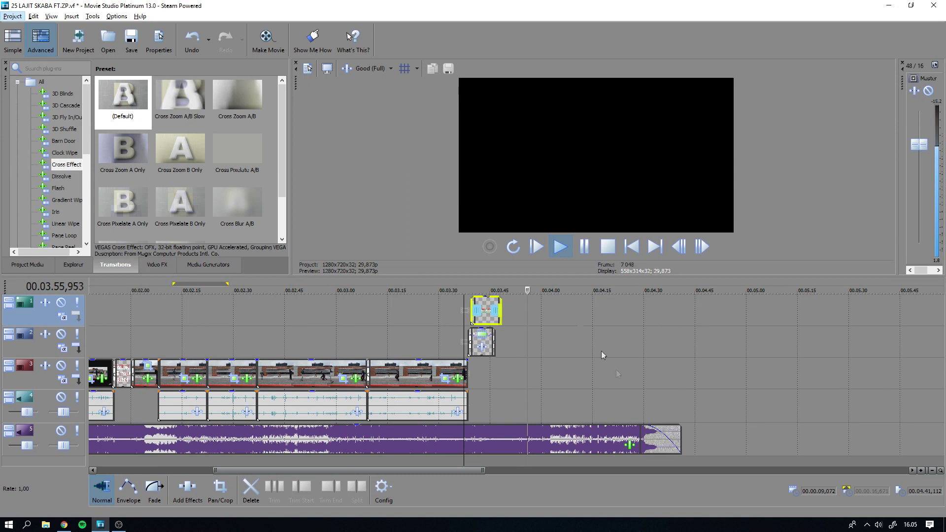
left_click(501, 292)
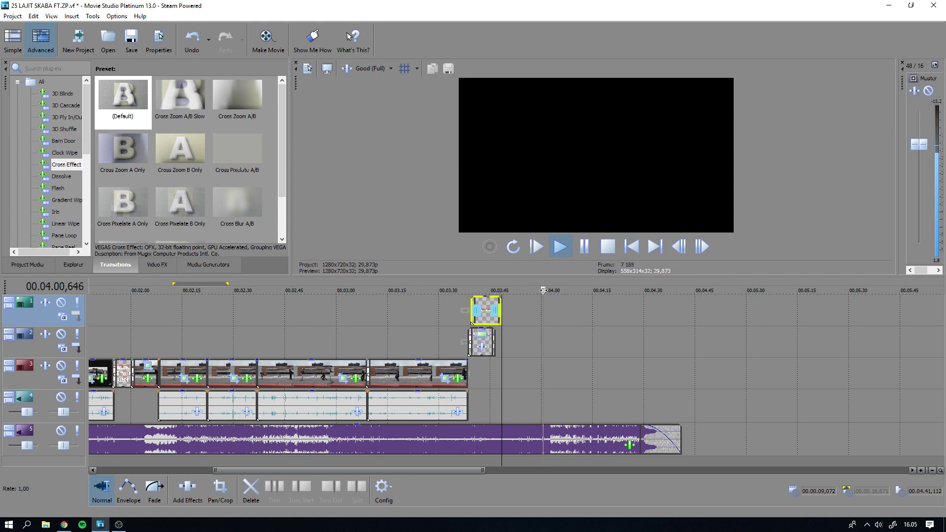
key("space")
left_click_drag(680, 438, 547, 437)
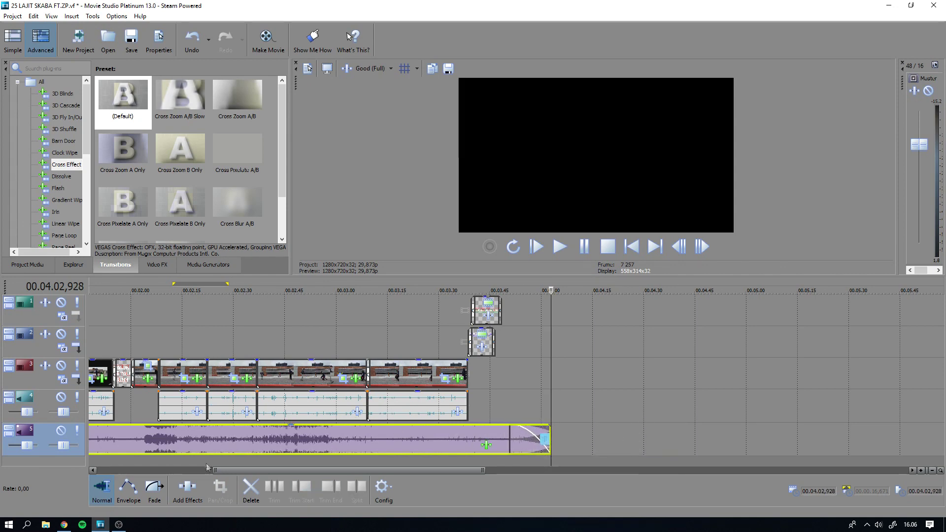
Review the edited video from its start, playing the intro and checking the following bordered clips across the whole timeline
left_click_drag(234, 470, 106, 469)
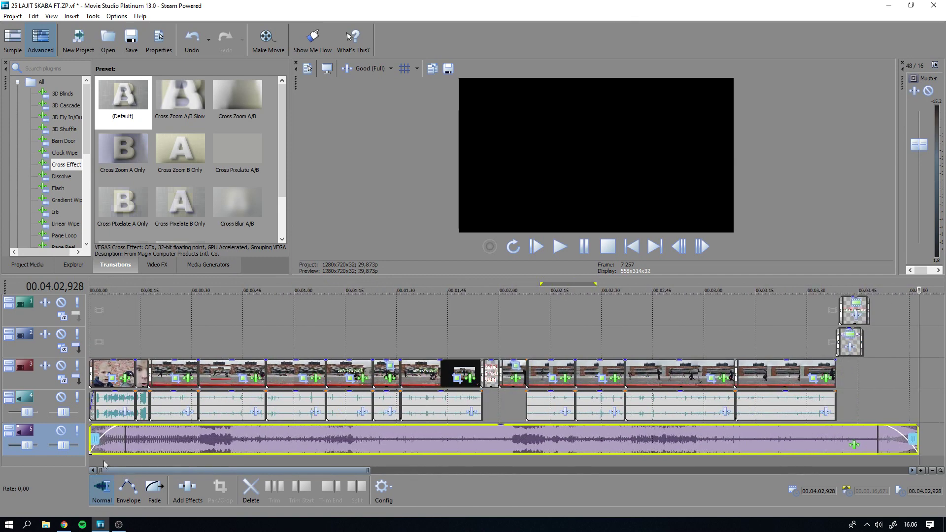
left_click(169, 291)
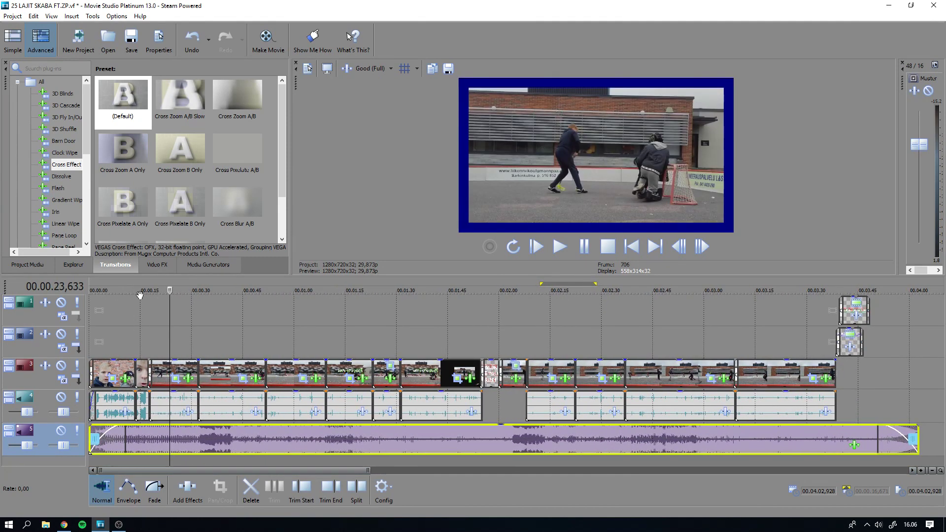
left_click(140, 291)
left_click(94, 290)
key("space")
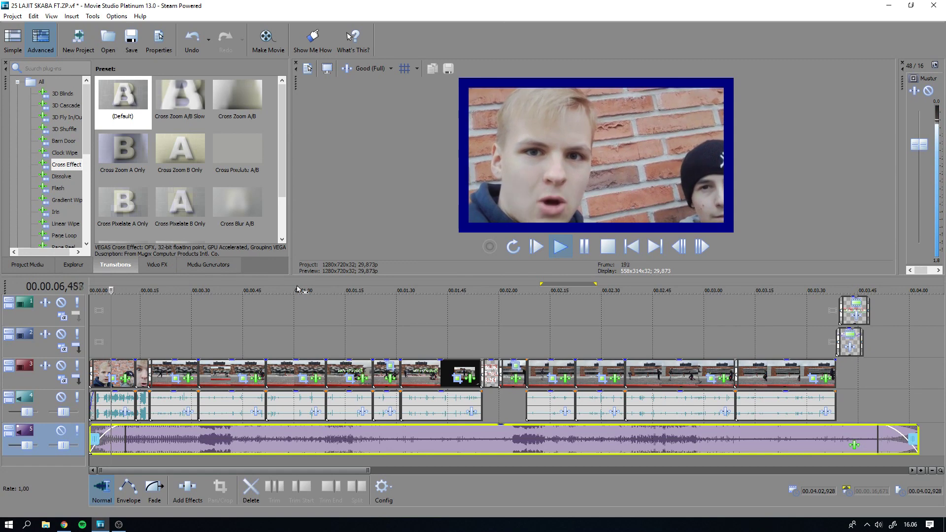
left_click(152, 290)
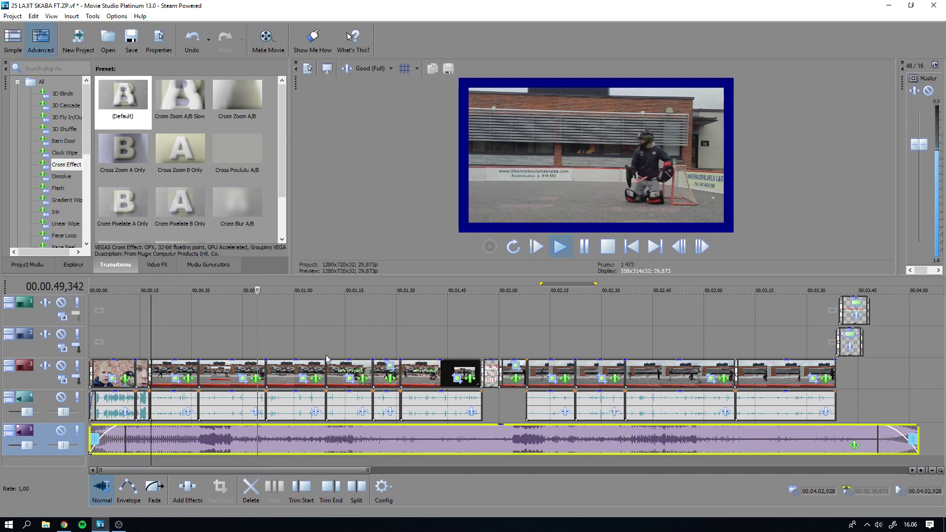
key("space")
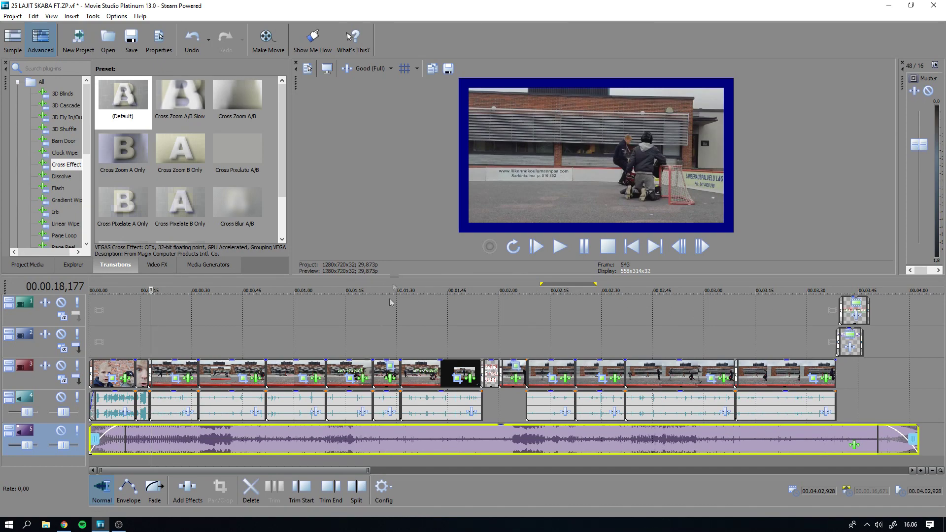
left_click_drag(368, 470, 579, 470)
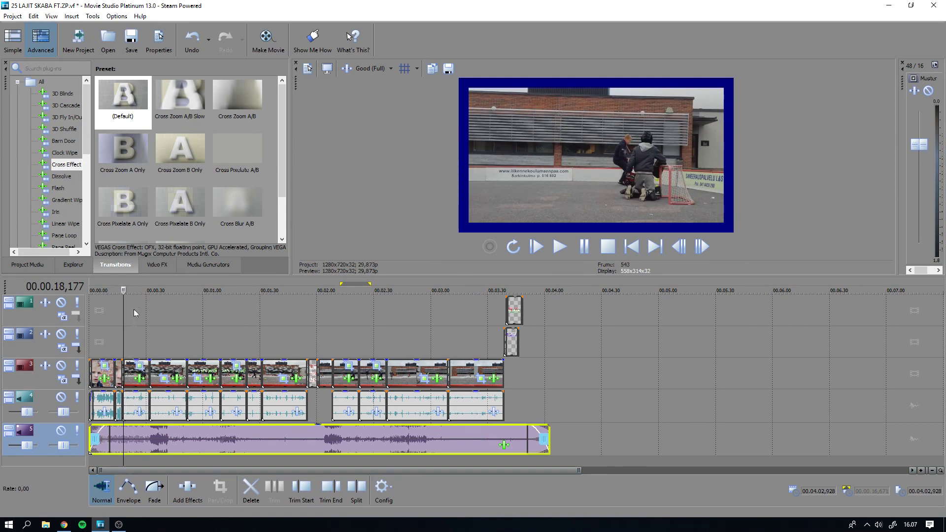
left_click_drag(123, 288, 144, 289)
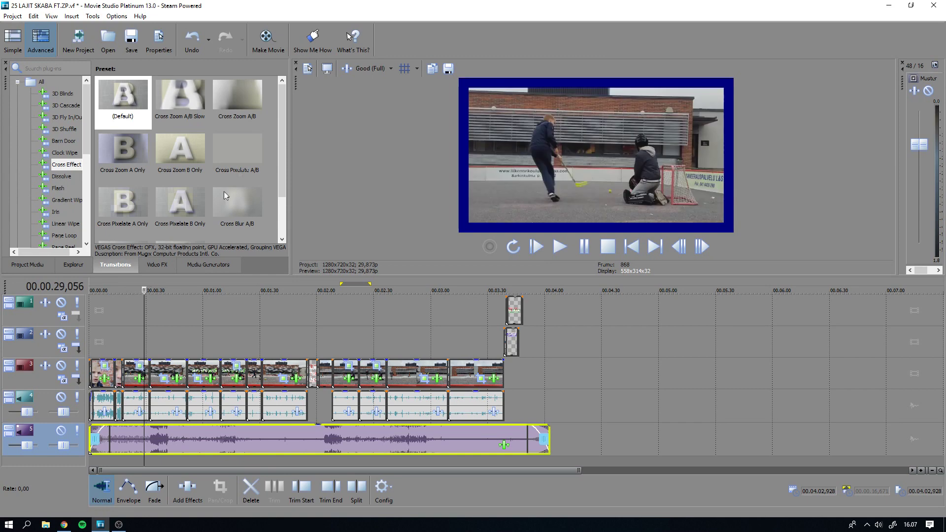
Start making the movie and choose to save it to the hard drive
left_click(264, 38)
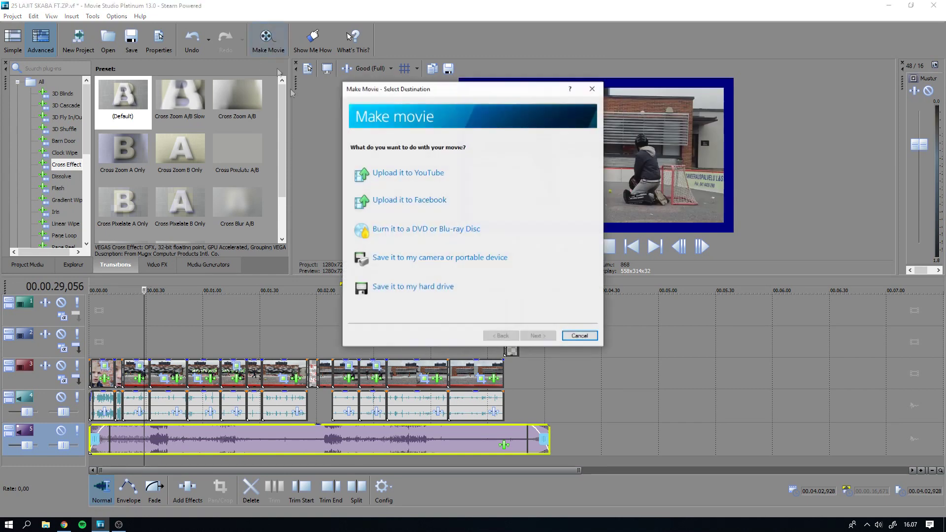
left_click(413, 287)
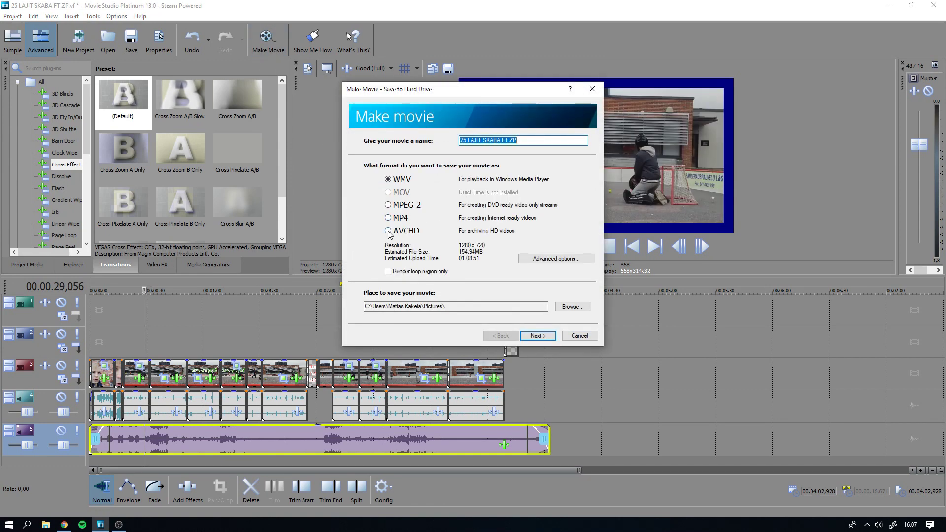